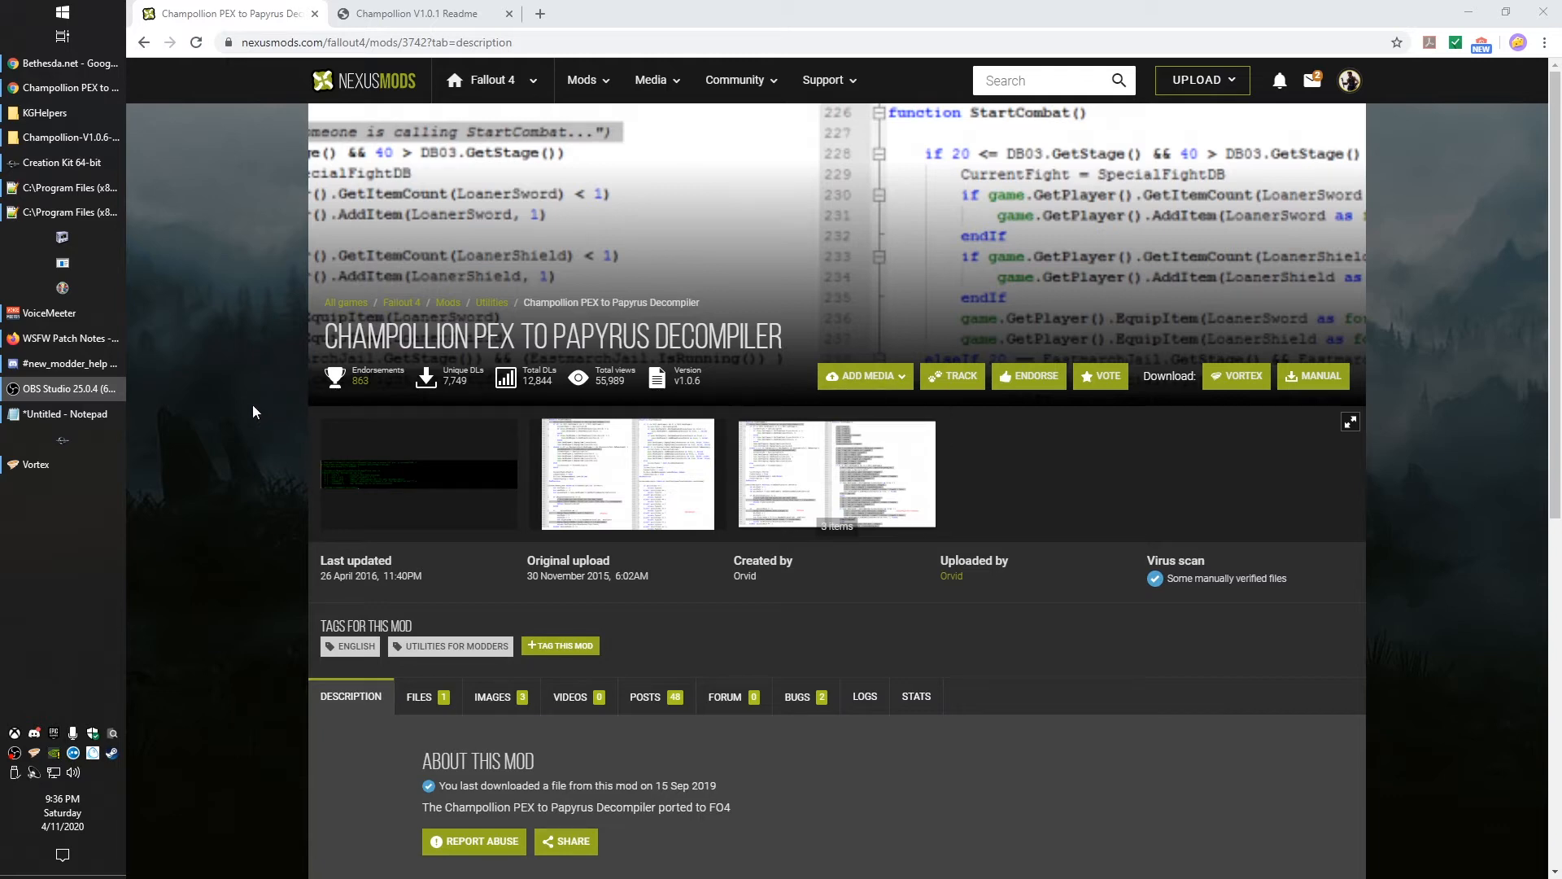
# - Switch from the KGHelpers scripts folder to the Champollion readme page and tool folder
pyautogui.click(72, 115)
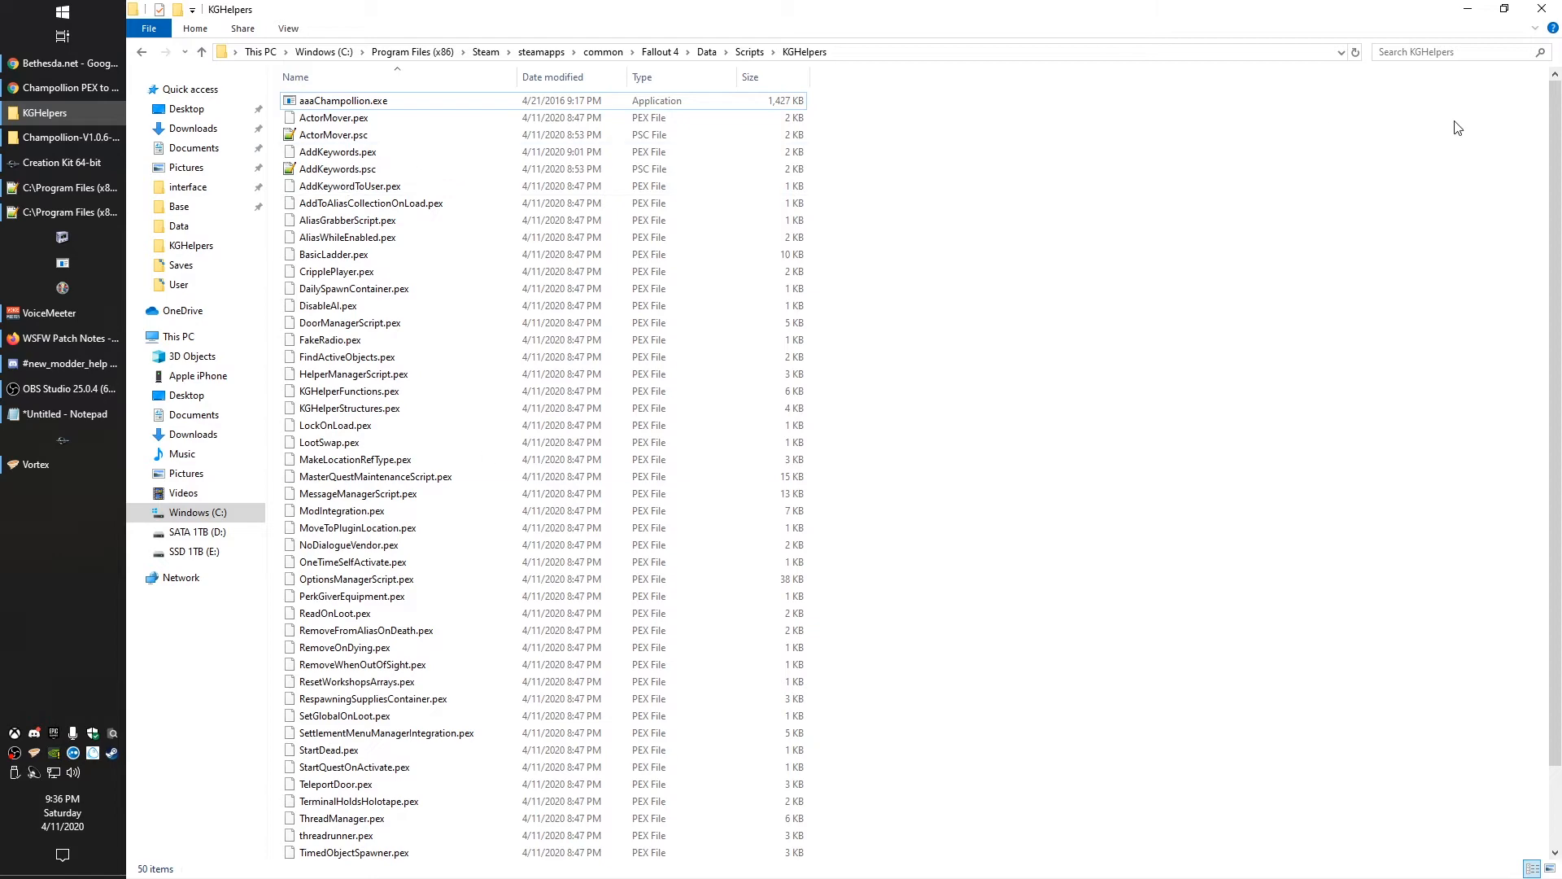
pyautogui.click(1466, 8)
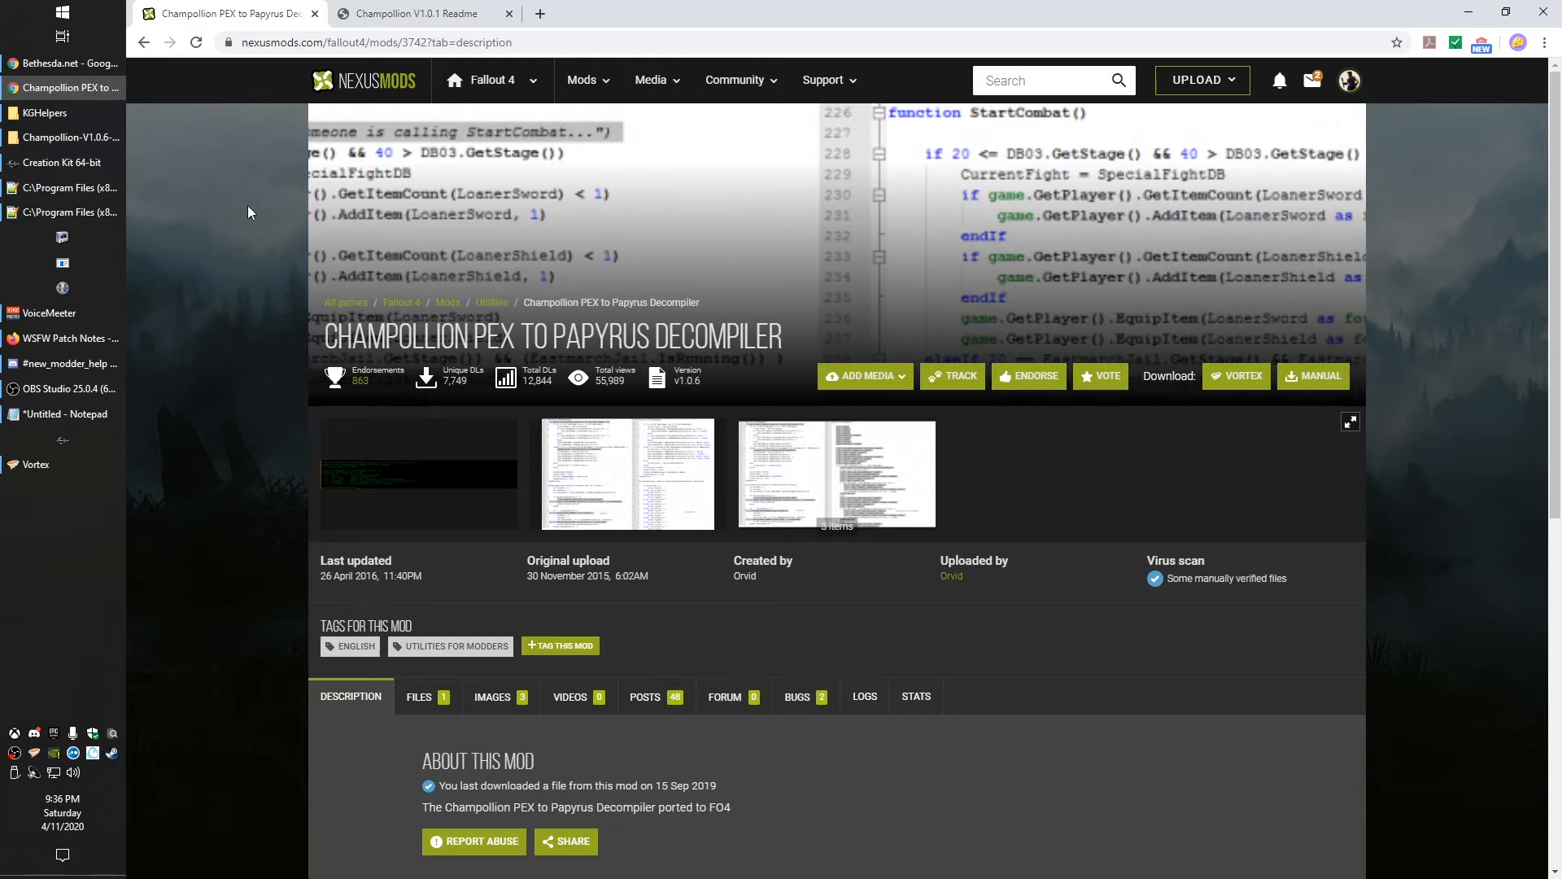
pyautogui.click(386, 15)
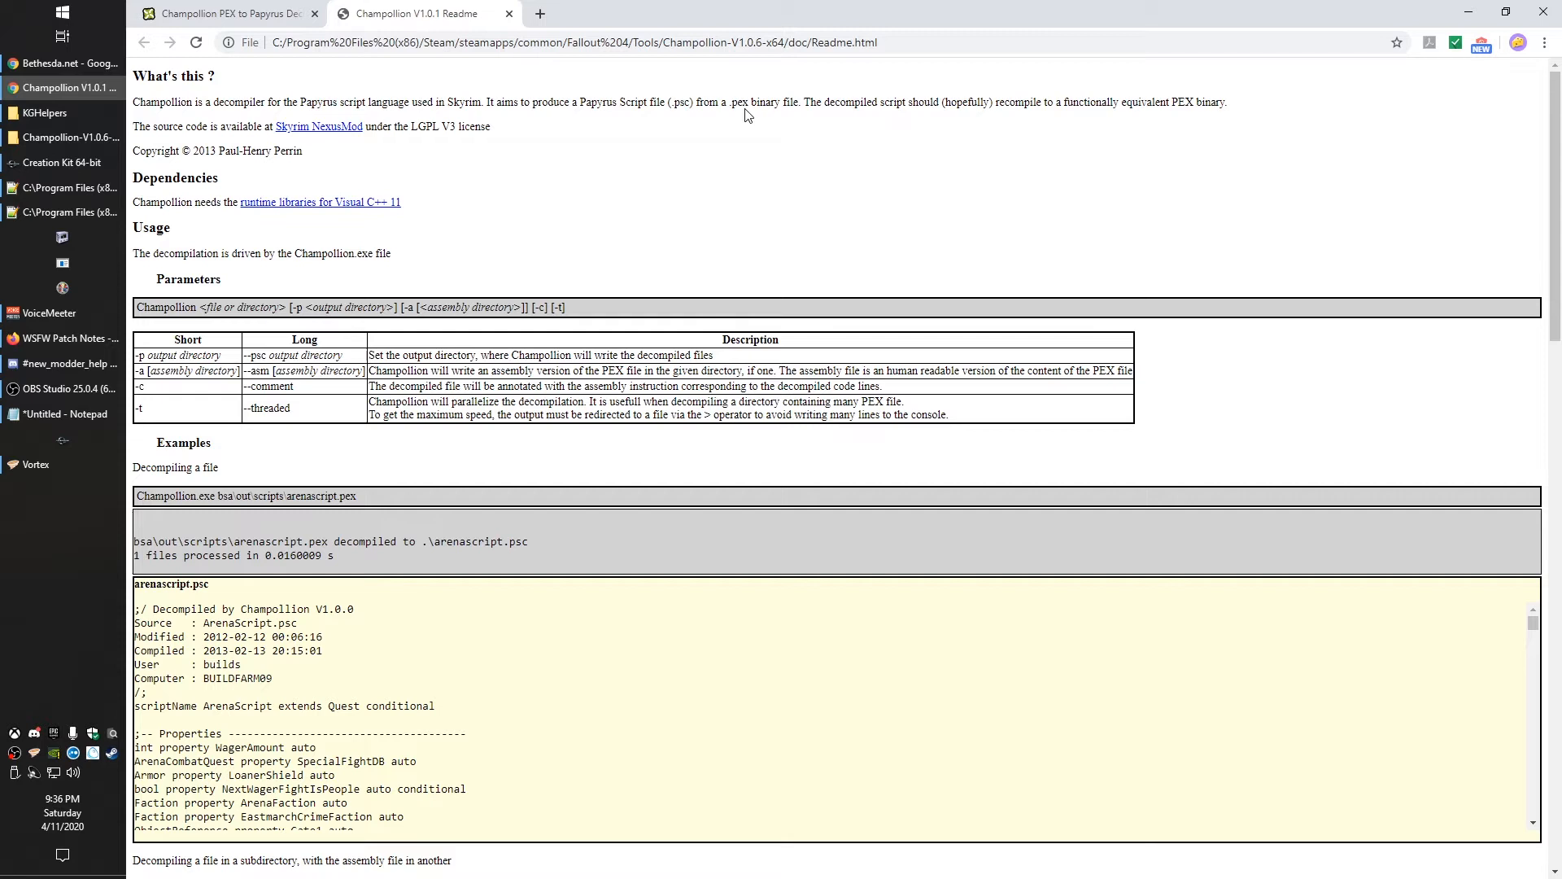
pyautogui.click(58, 137)
# - Look inside Champollion's doc folder, reread Readme.html in Chrome, then put it away
pyautogui.doubleClick(354, 103)
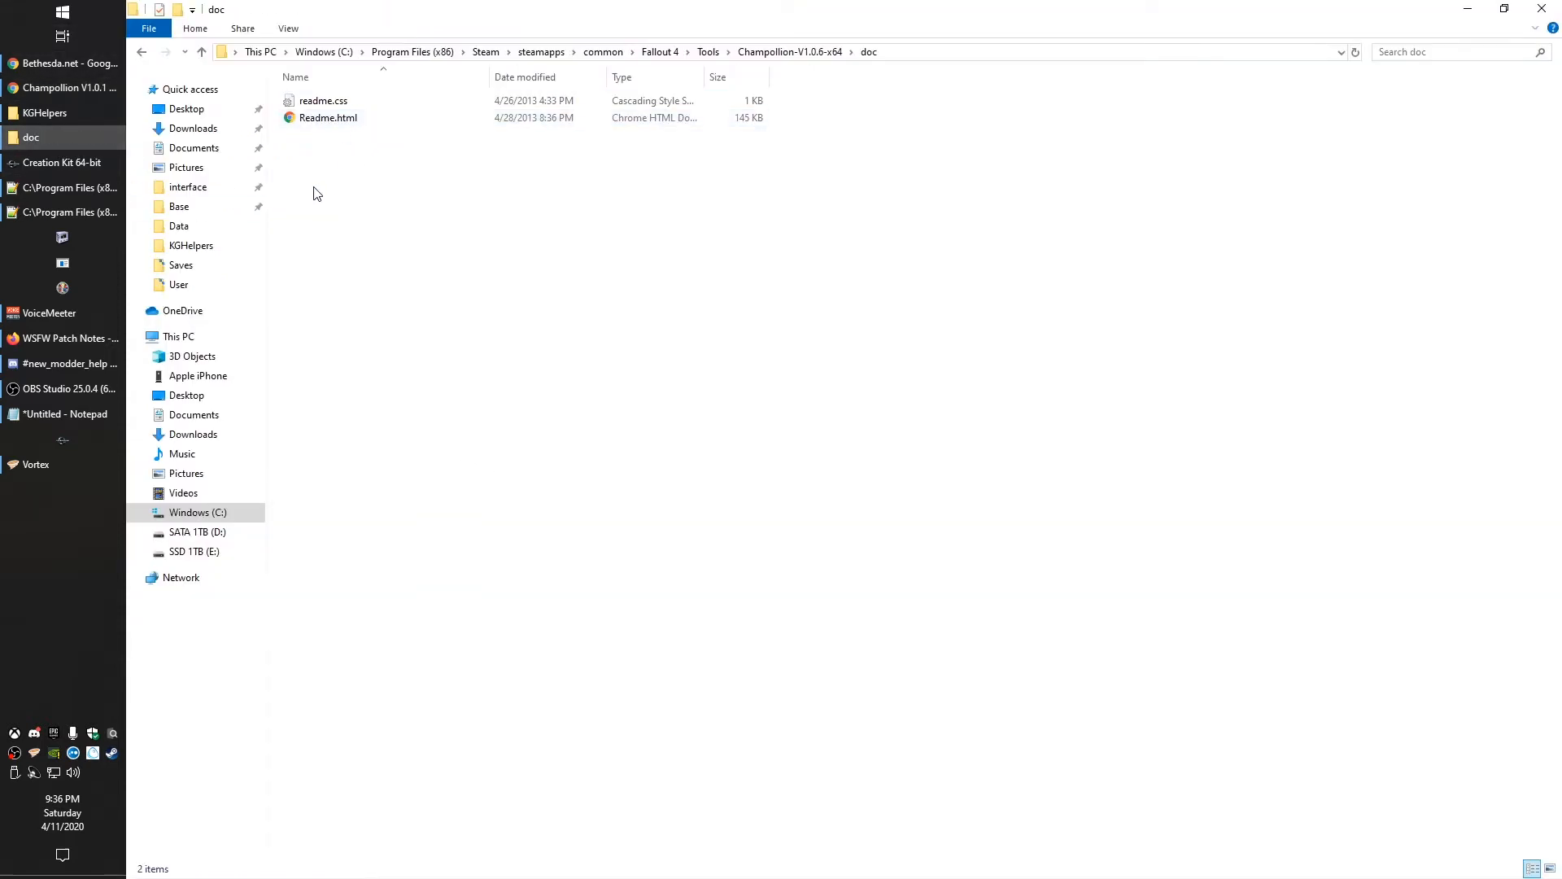
pyautogui.click(140, 51)
pyautogui.click(64, 138)
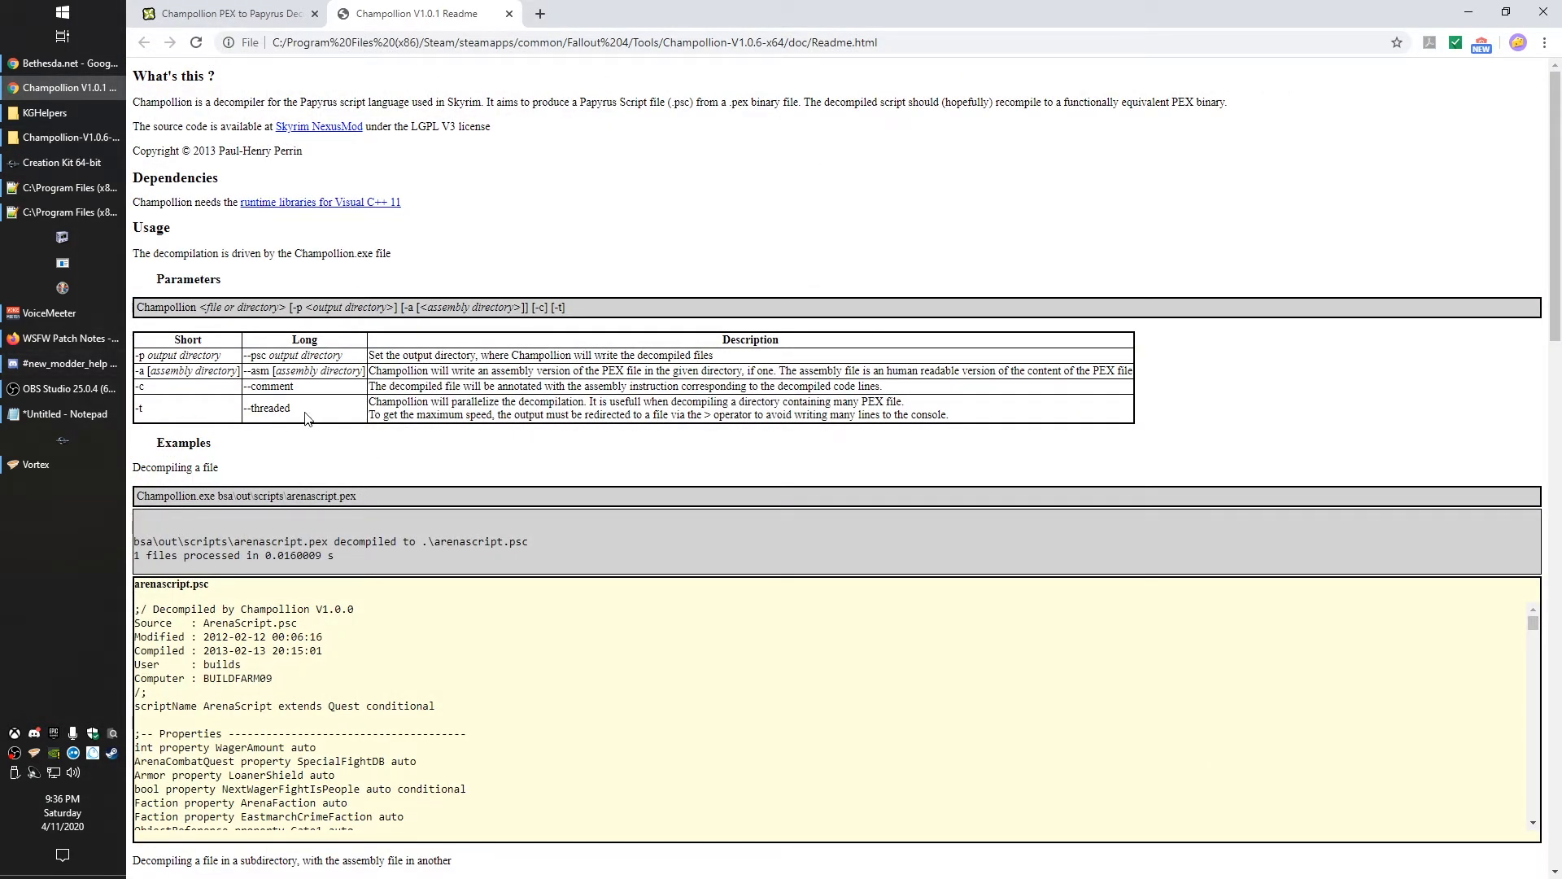
pyautogui.click(63, 91)
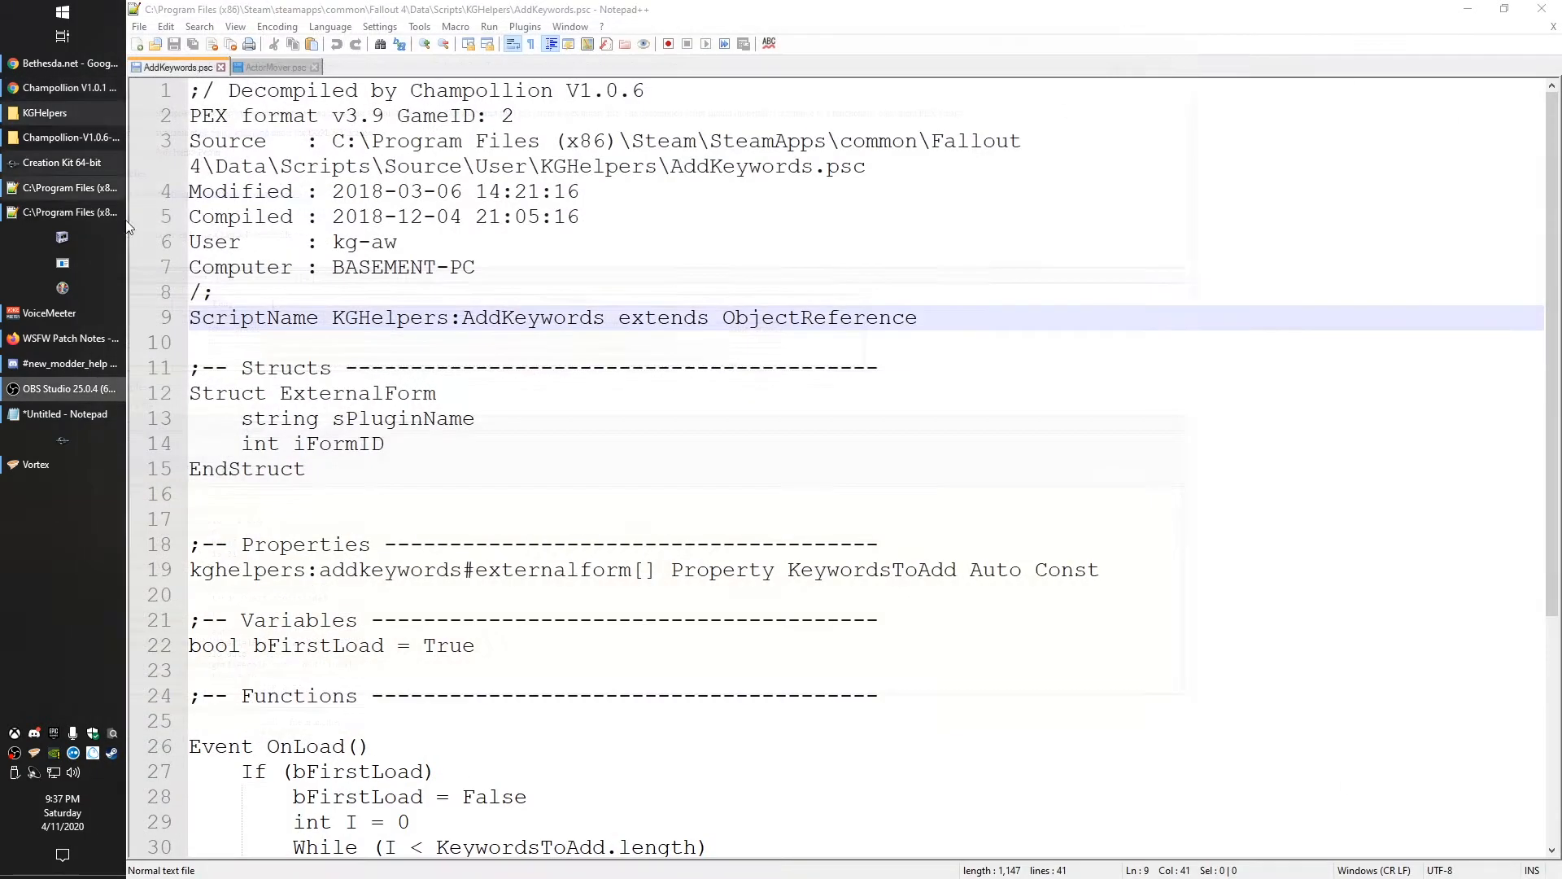
# - Locate aaaChampollion.exe in the tool folder and return to the KGHelpers scripts folder
pyautogui.click(72, 145)
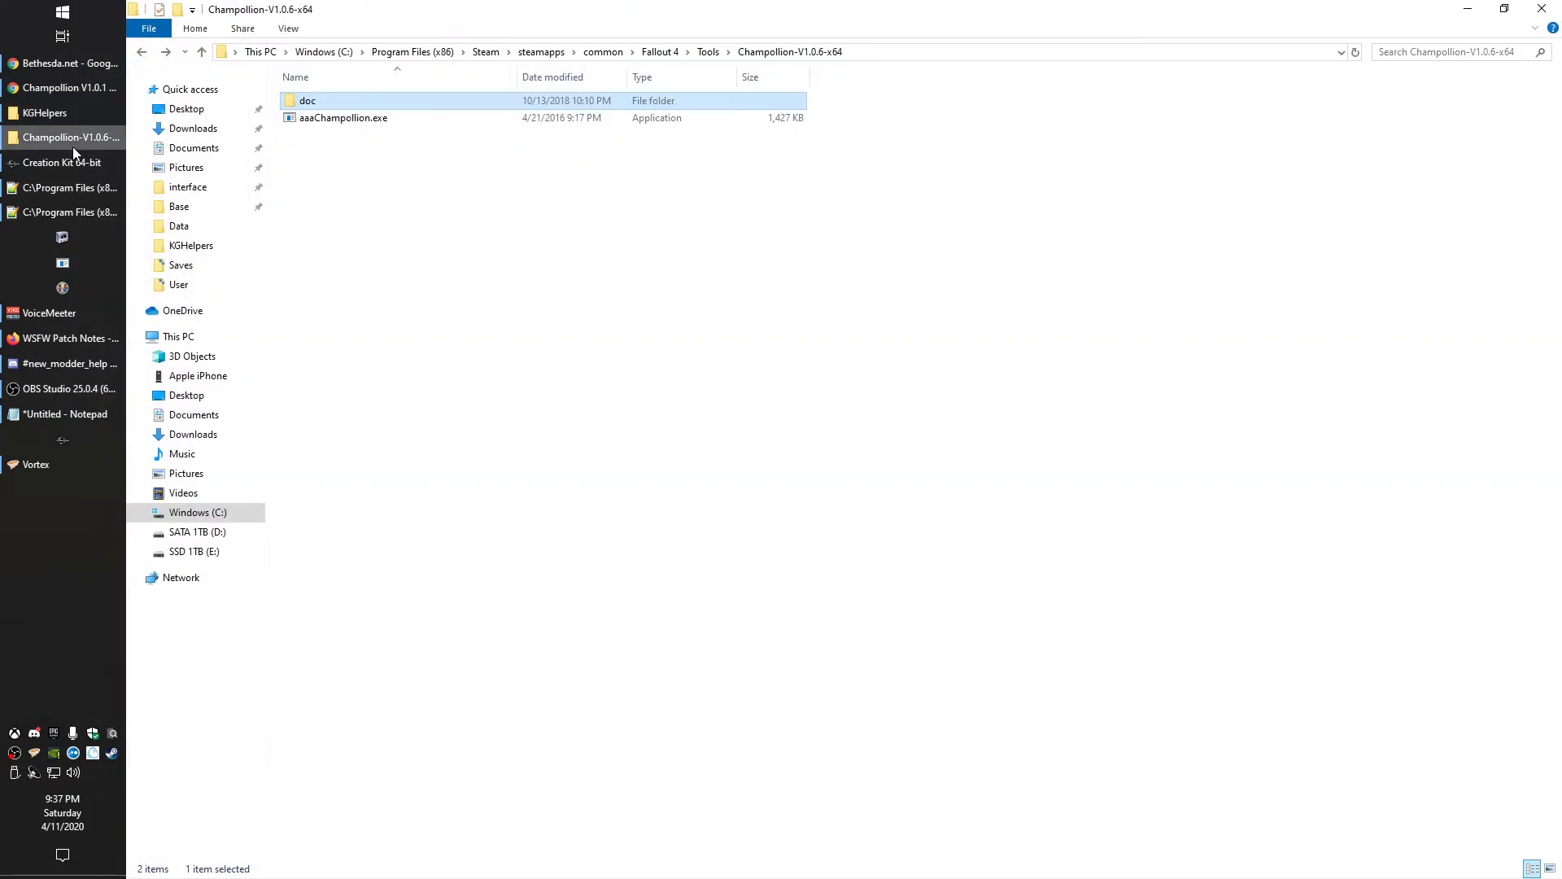
pyautogui.click(319, 123)
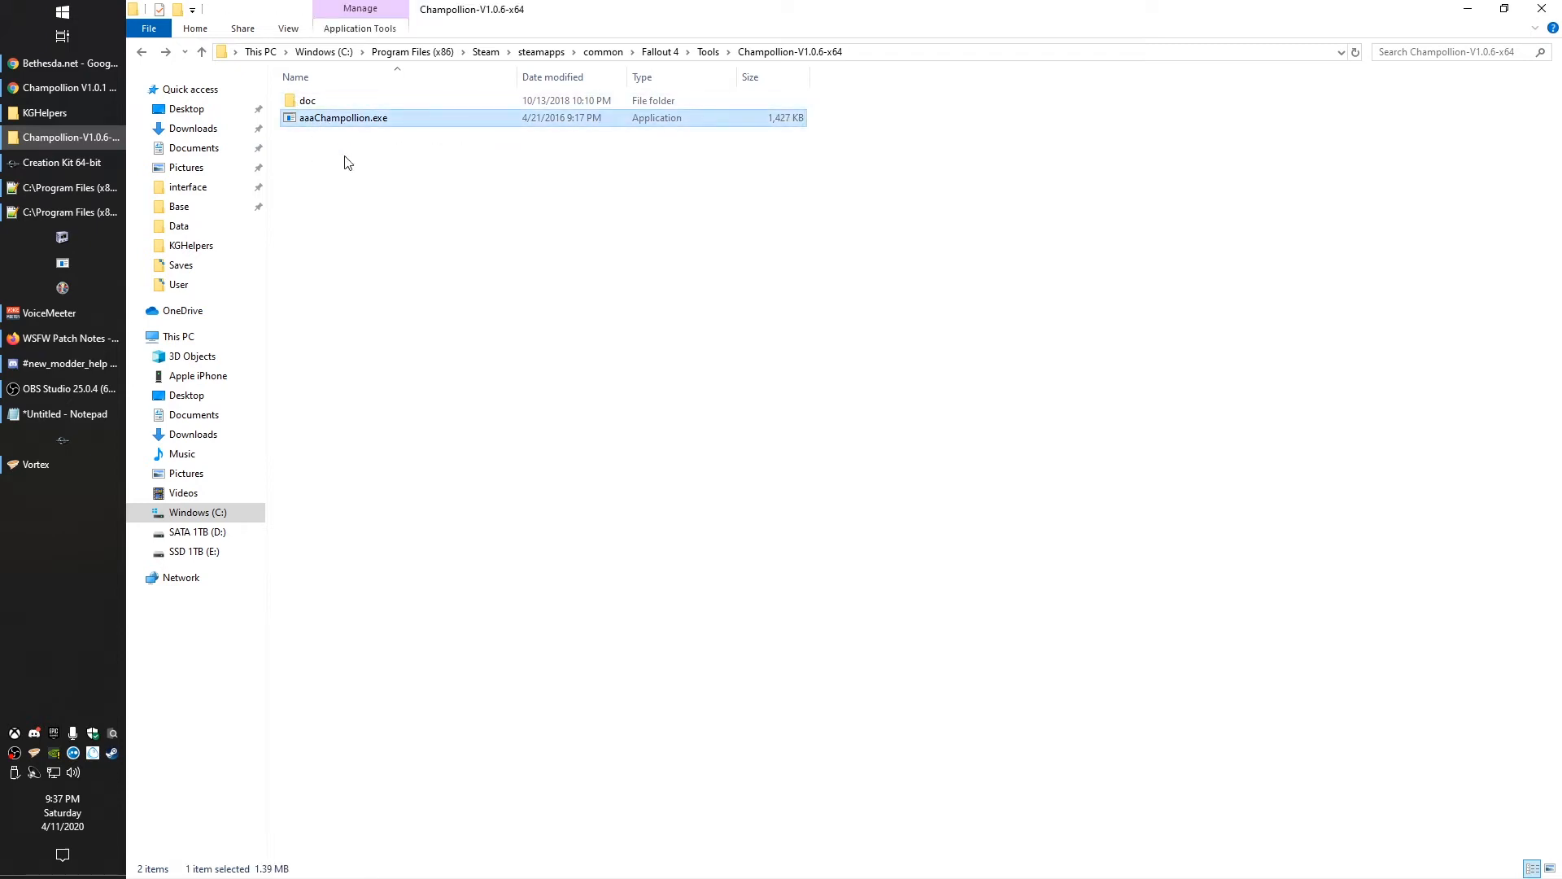
pyautogui.click(55, 113)
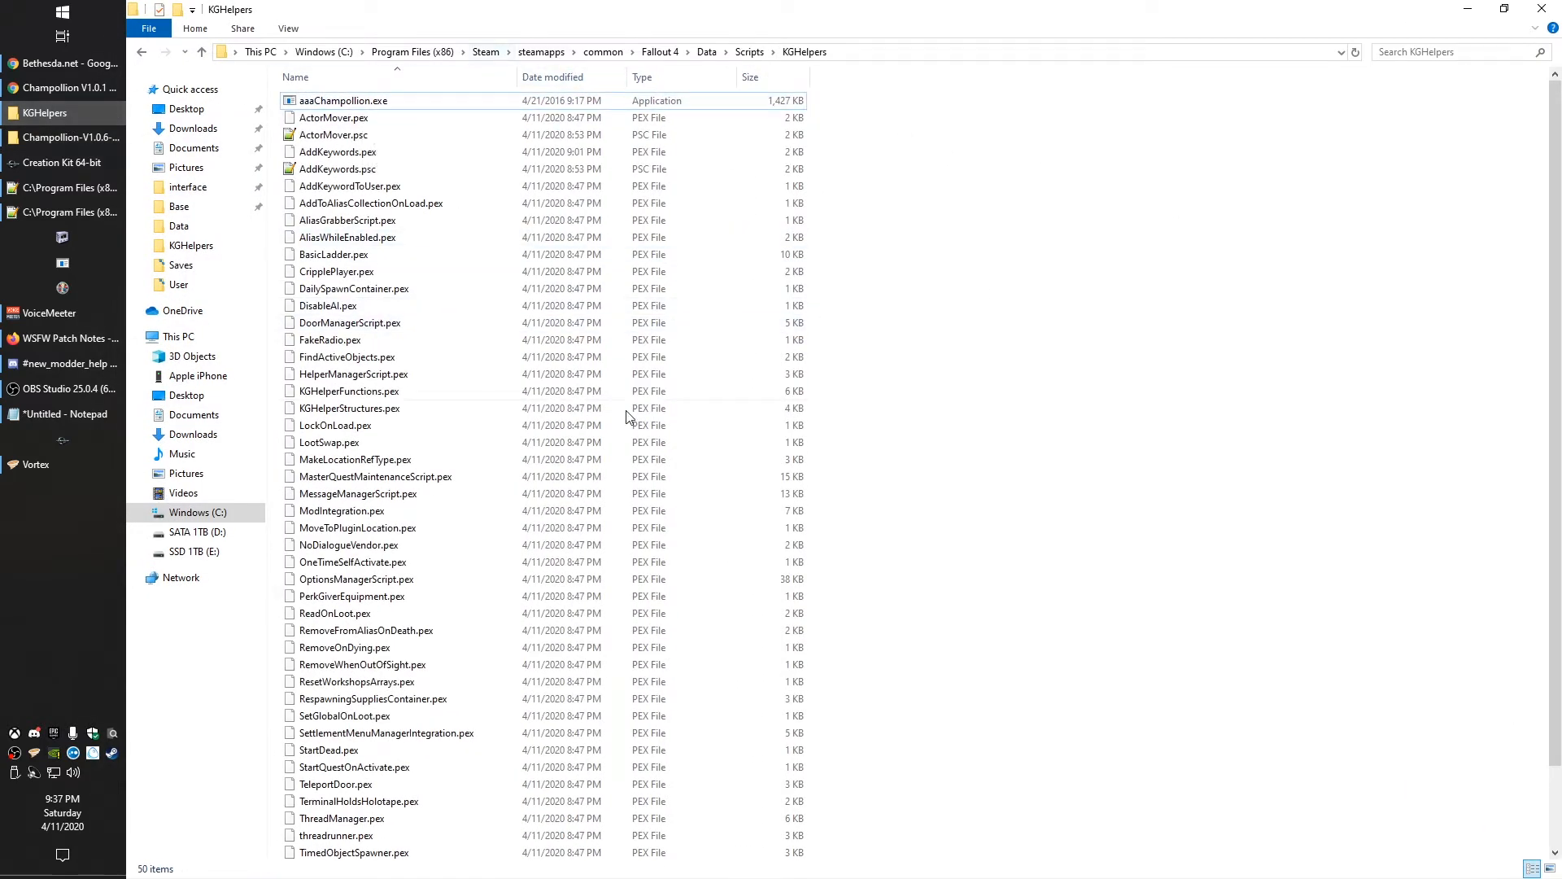
# - Select AddKeywordToUser.pex through WPMObject.pex and drop them onto aaaChampollion.exe
pyautogui.click(428, 185)
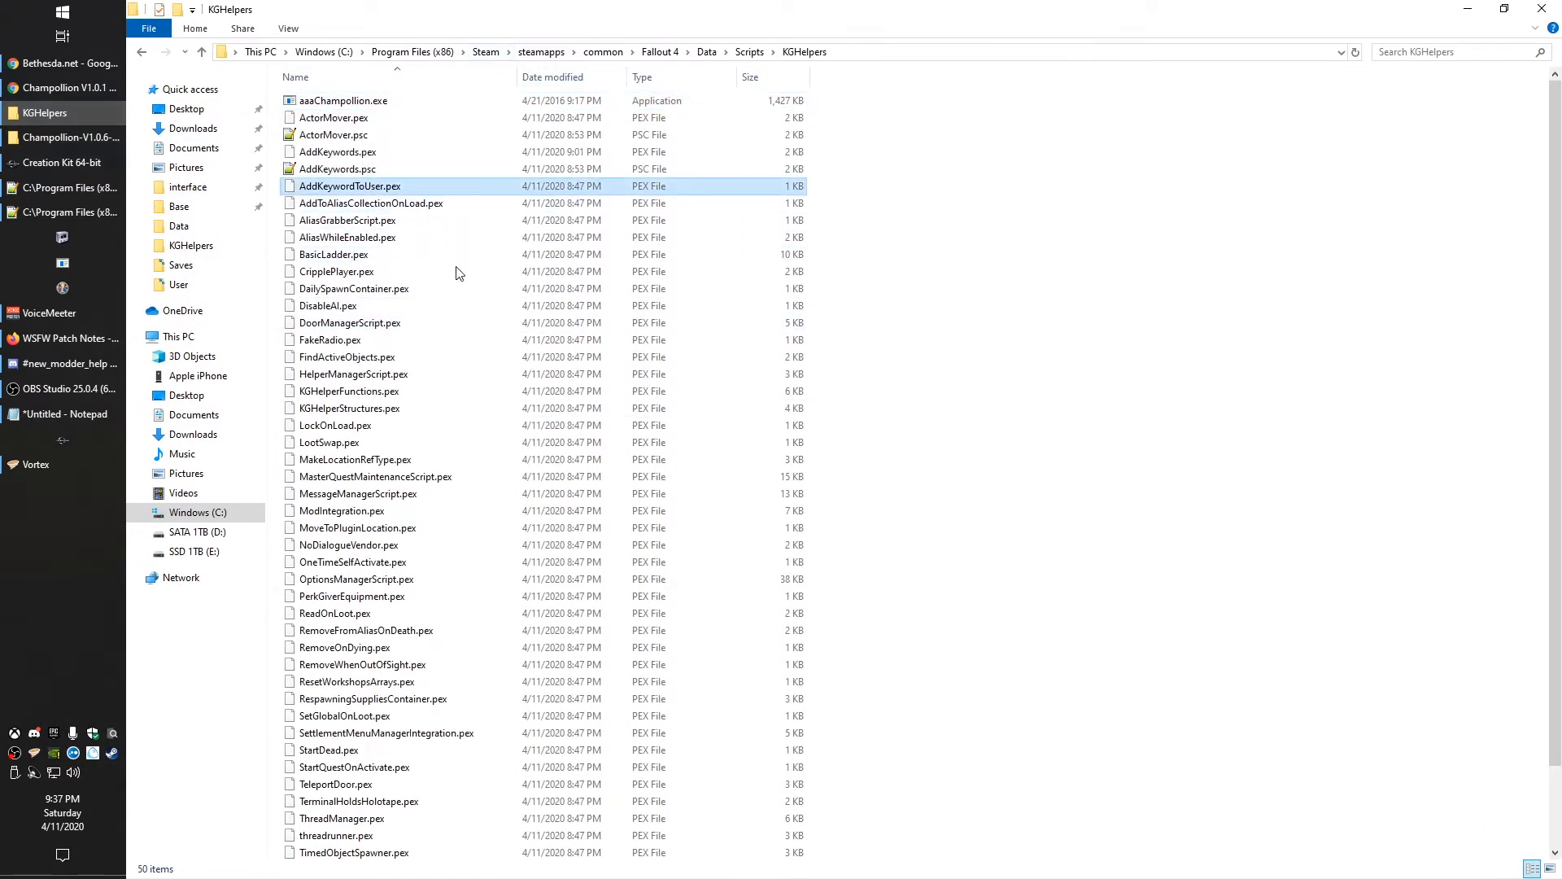
pyautogui.scroll(-2, 464, 366)
pyautogui.keyDown('shift'); pyautogui.click(348, 850); pyautogui.keyUp('shift')
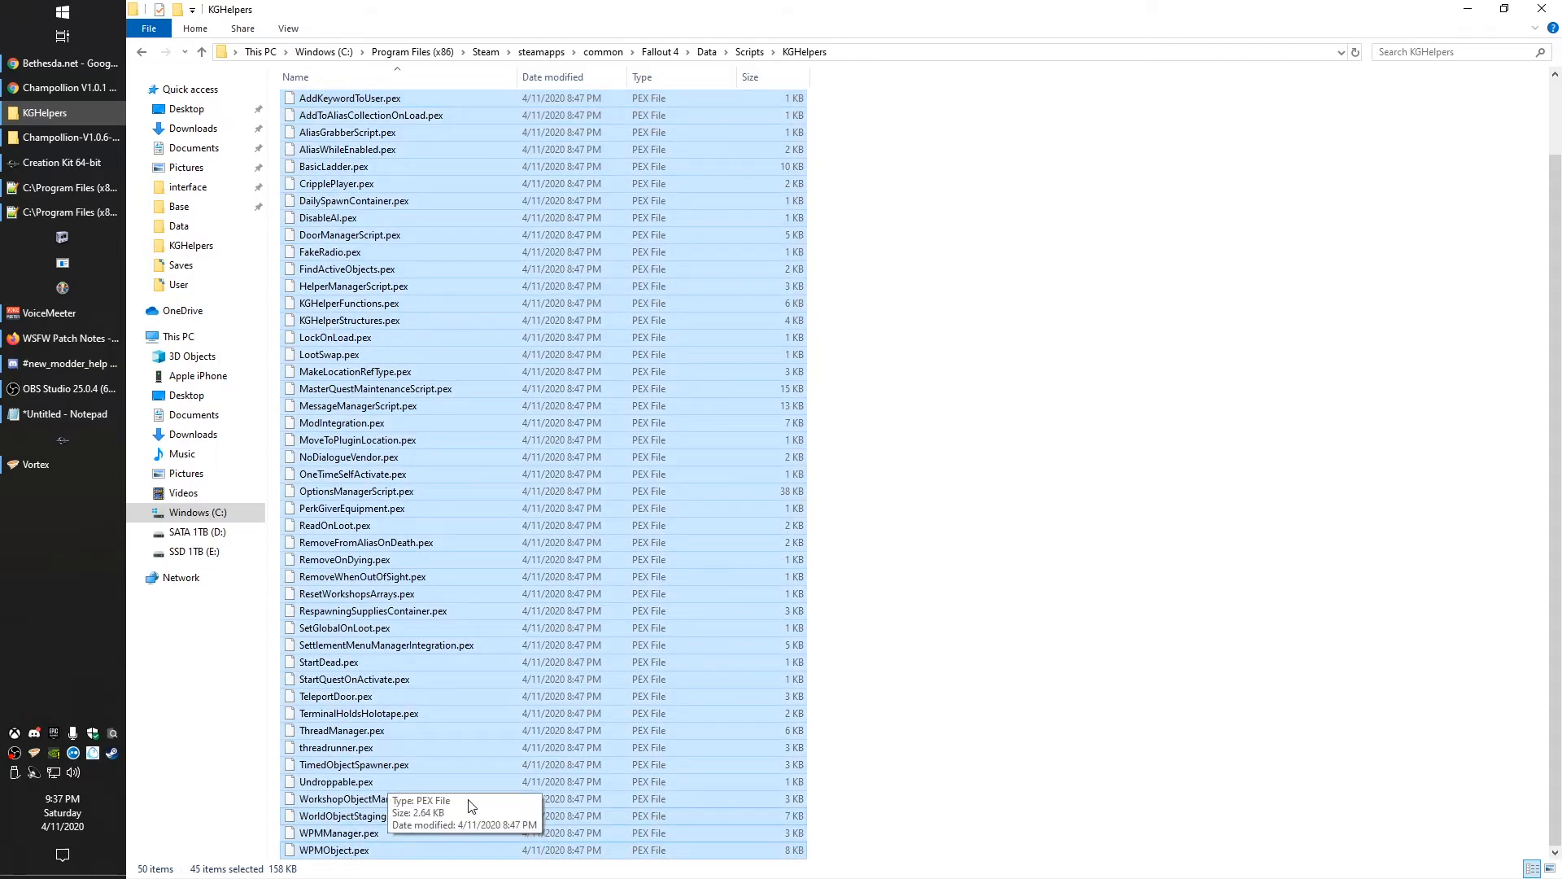
pyautogui.scroll(2, 470, 806)
pyautogui.moveTo(366, 195); pyautogui.dragTo(377, 102)
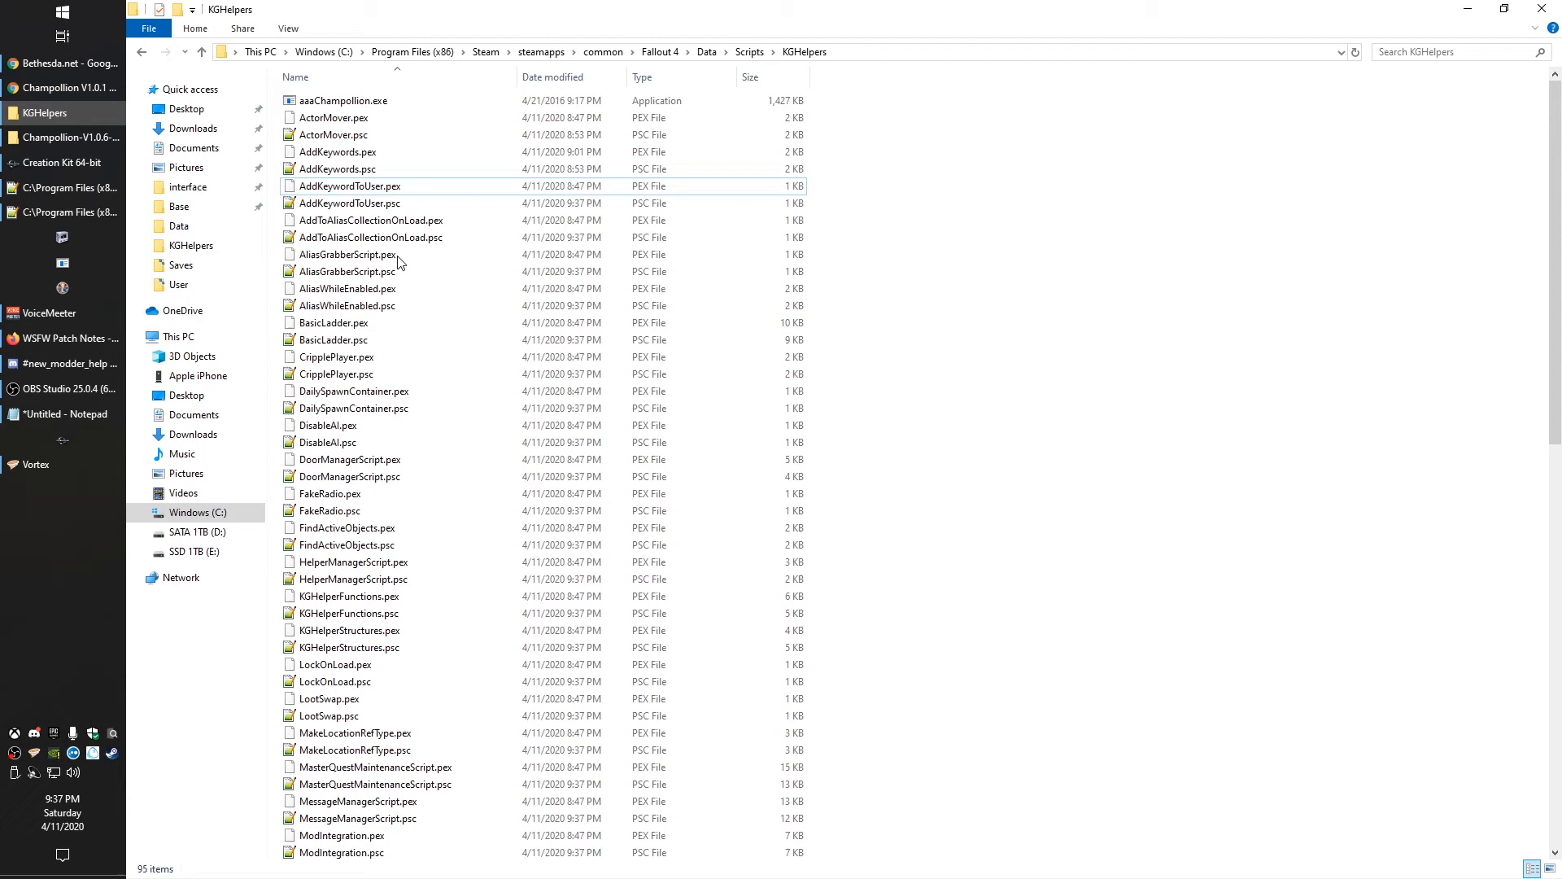
pyautogui.scroll(-5, 855, 598)
pyautogui.scroll(-5, 837, 593)
pyautogui.scroll(5, 838, 593)
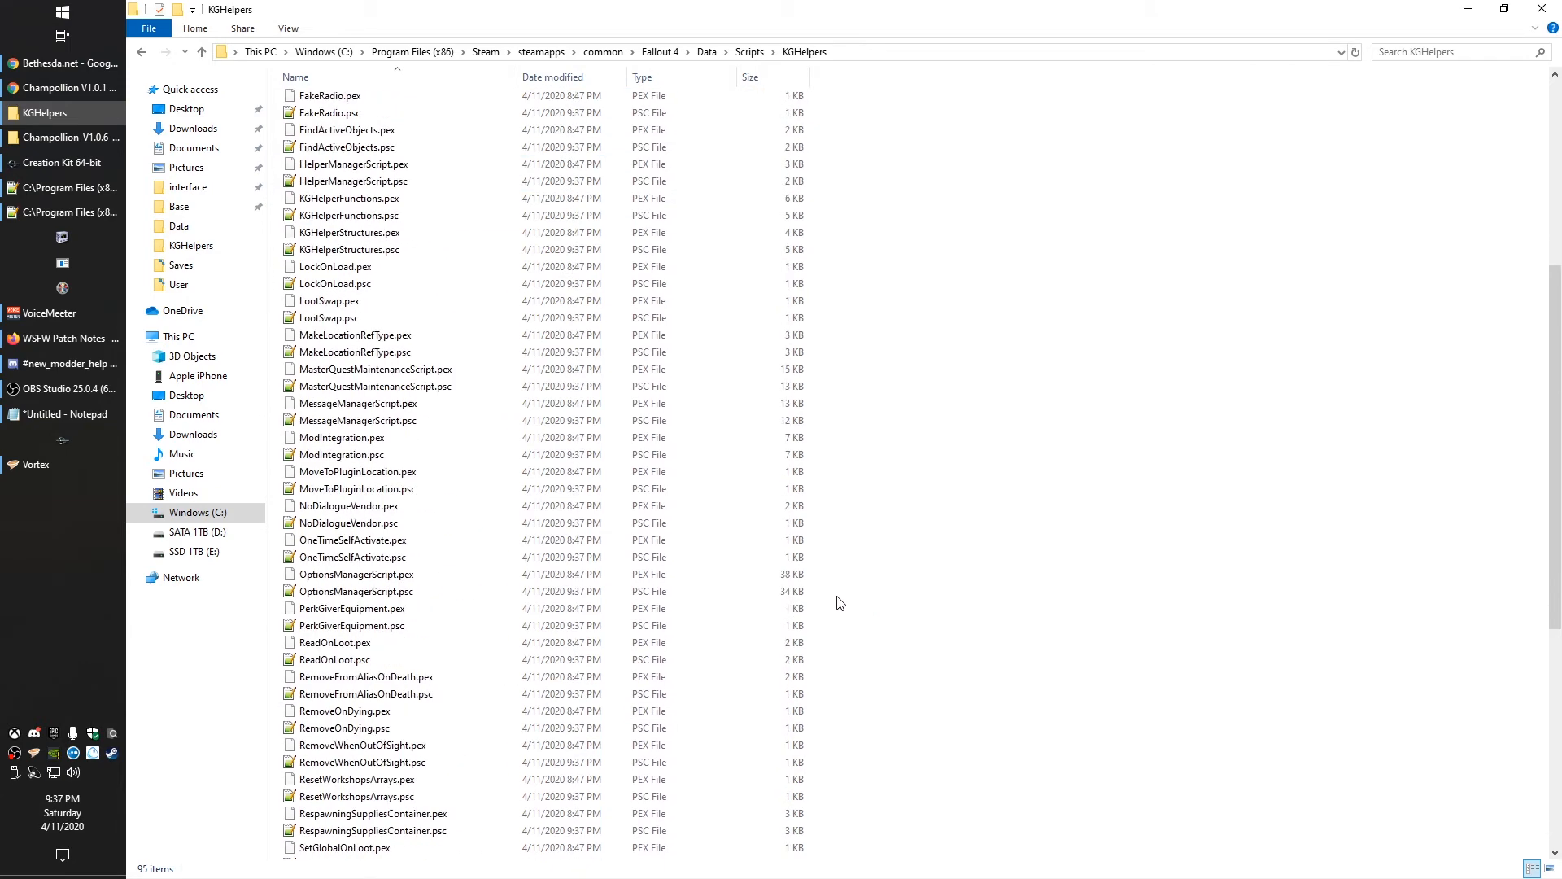
pyautogui.scroll(8, 838, 600)
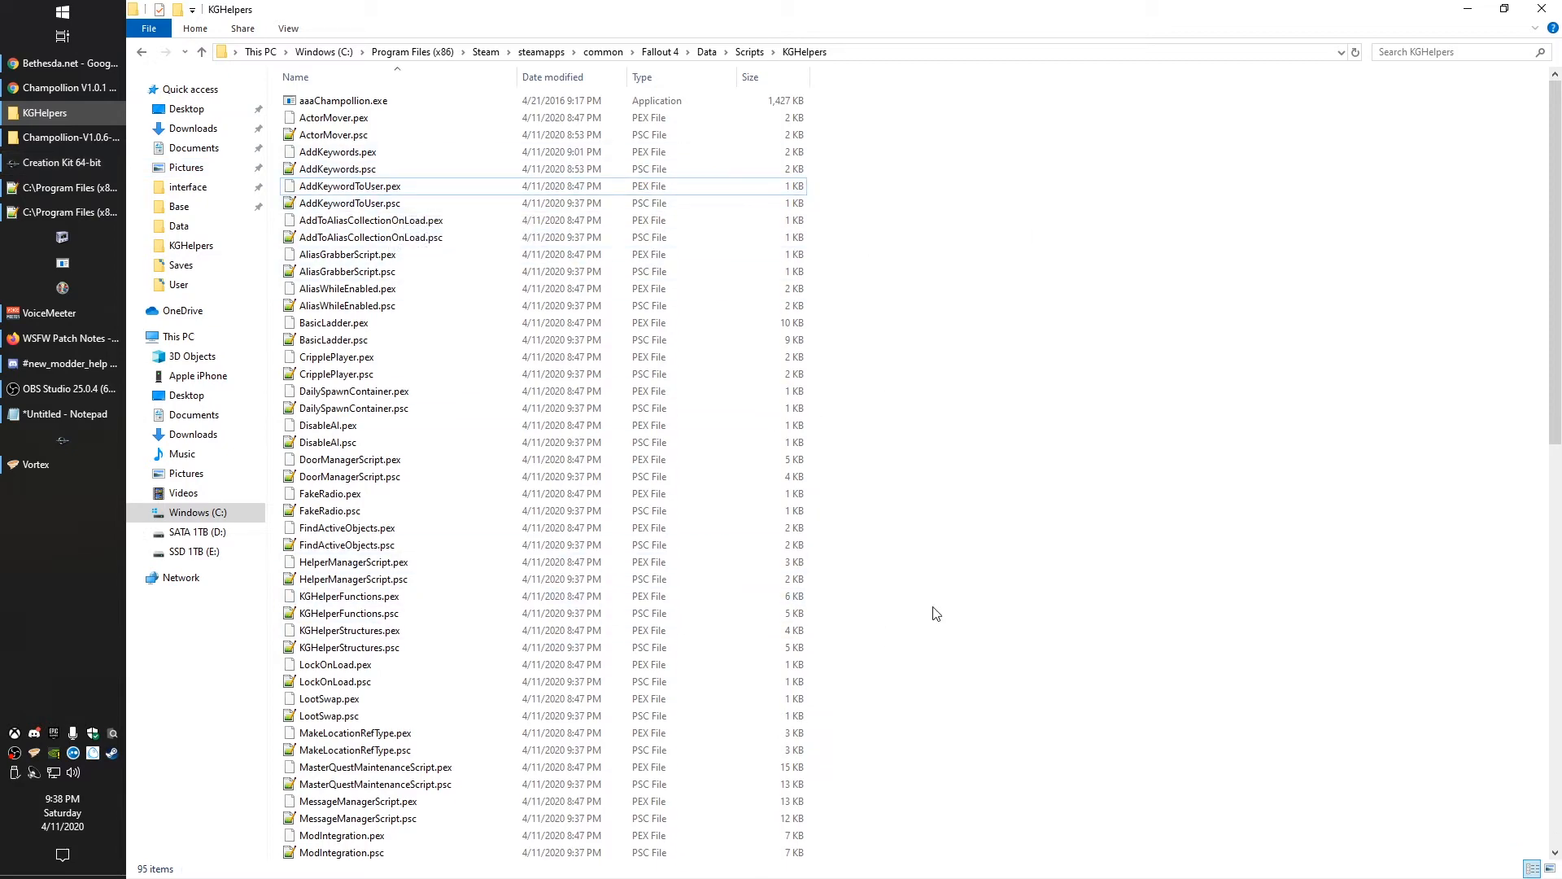
pyautogui.scroll(-2, 787, 712)
pyautogui.scroll(-5, 787, 712)
pyautogui.scroll(-5, 802, 767)
pyautogui.scroll(-5, 729, 732)
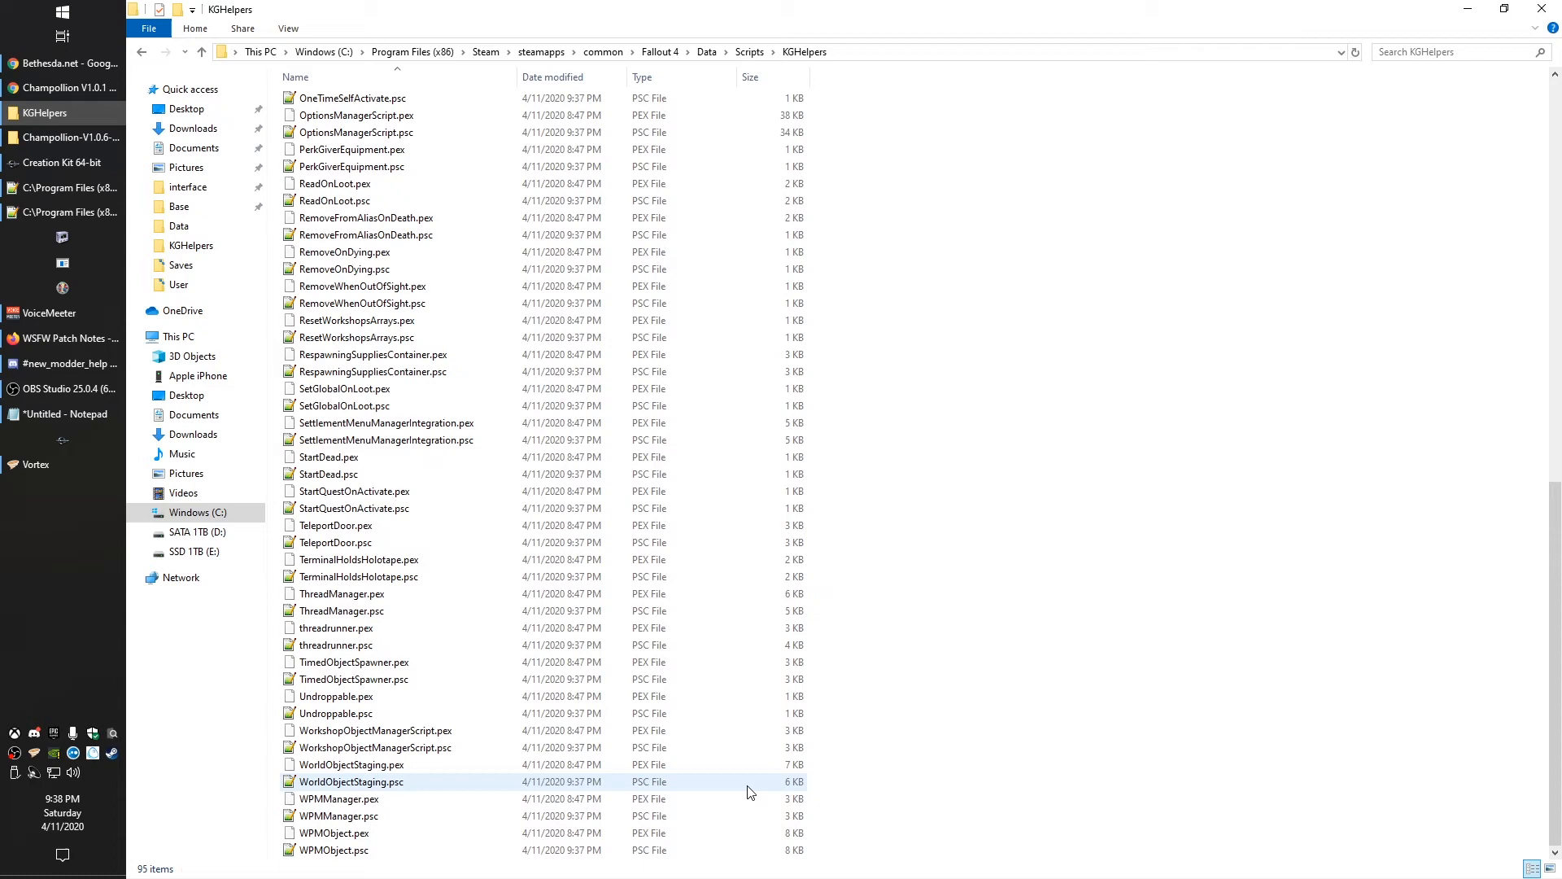
pyautogui.scroll(8, 785, 742)
pyautogui.scroll(8, 777, 747)
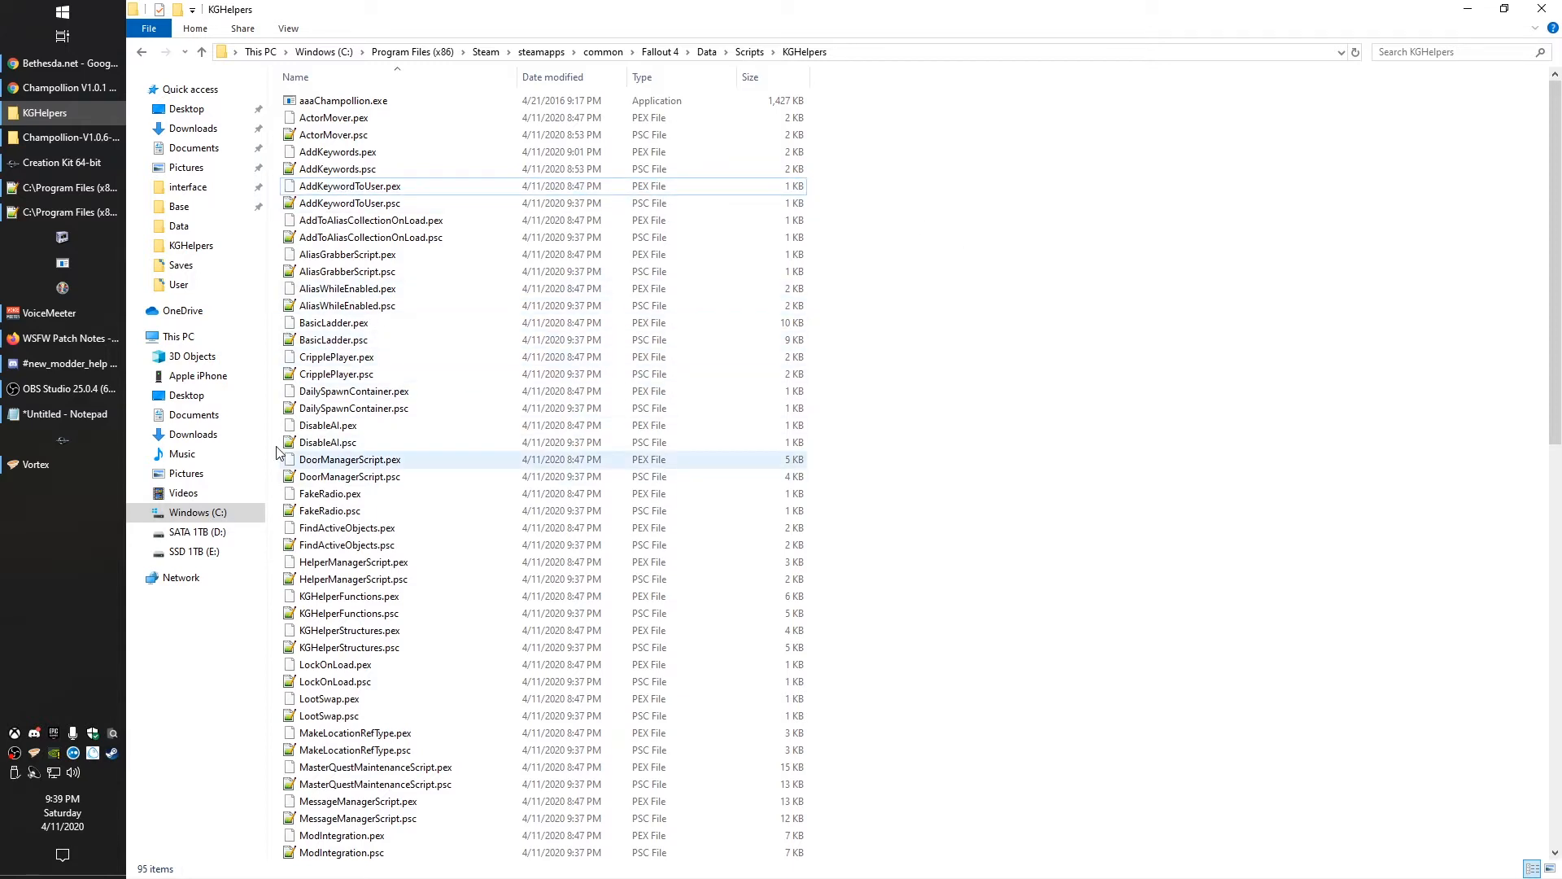
pyautogui.moveTo(68, 213)
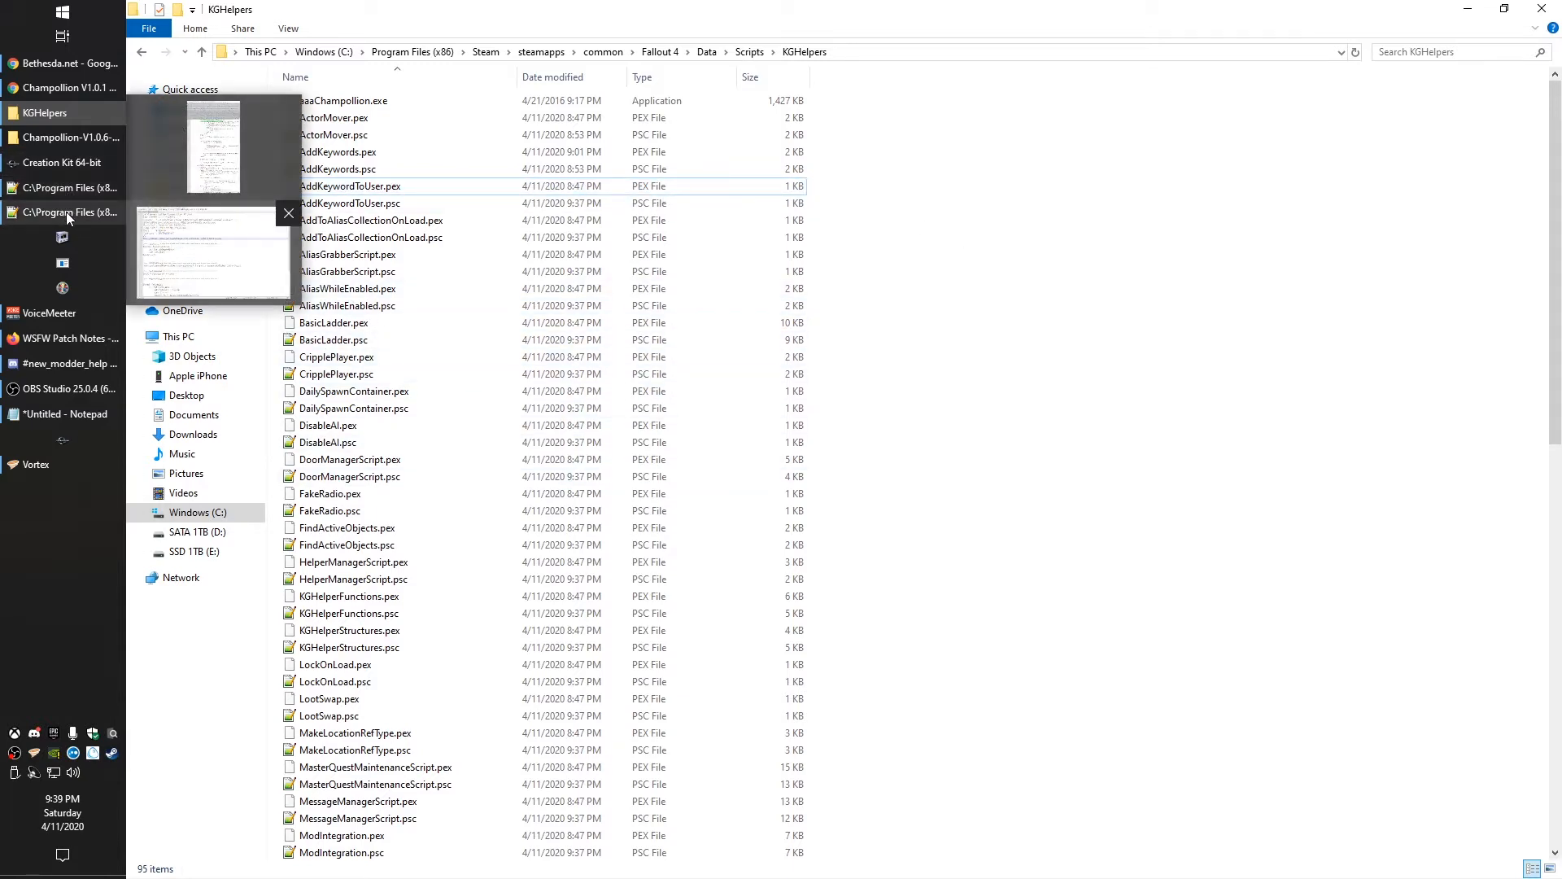
# - Bring up AddKeywords.psc and highlight its Champollion header in lines 1-8
pyautogui.click(167, 252)
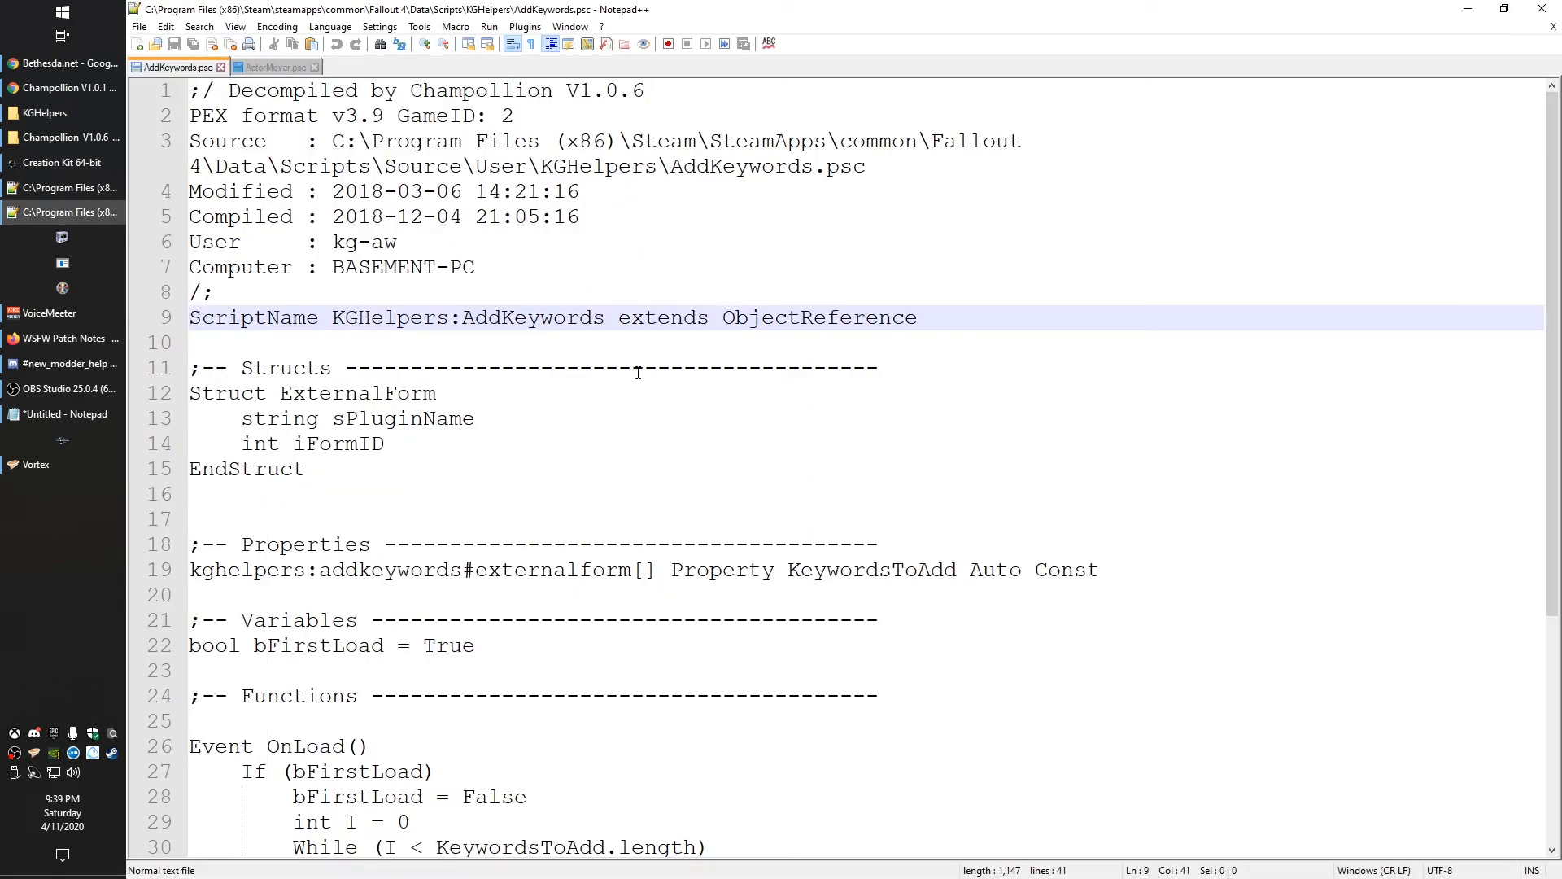
pyautogui.scroll(-2, 635, 373)
pyautogui.scroll(2, 636, 372)
pyautogui.moveTo(261, 294); pyautogui.dragTo(190, 89)
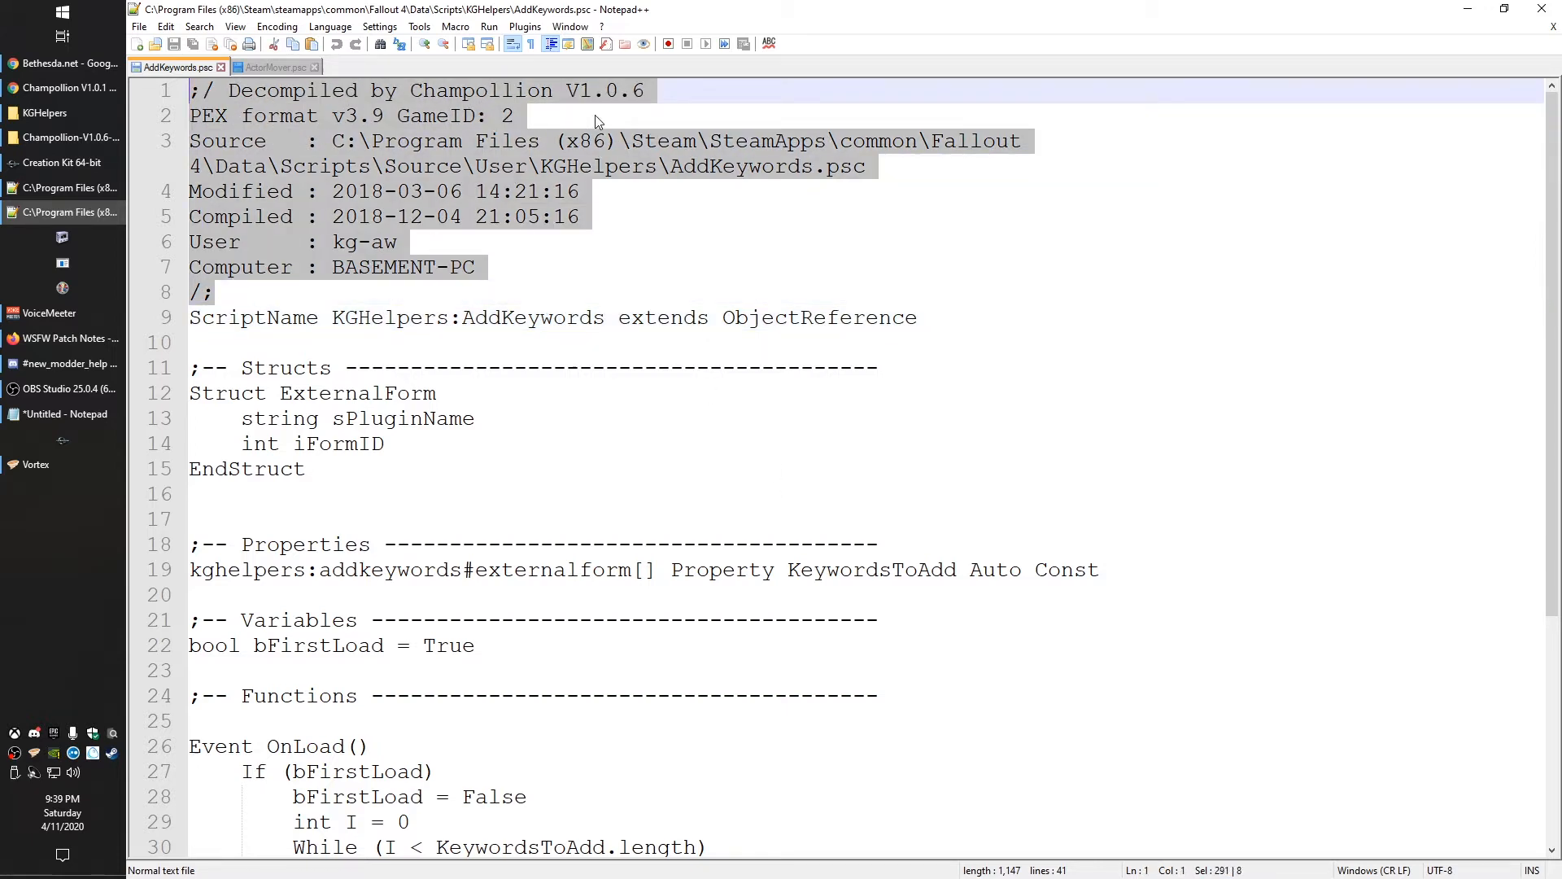
pyautogui.click(553, 92)
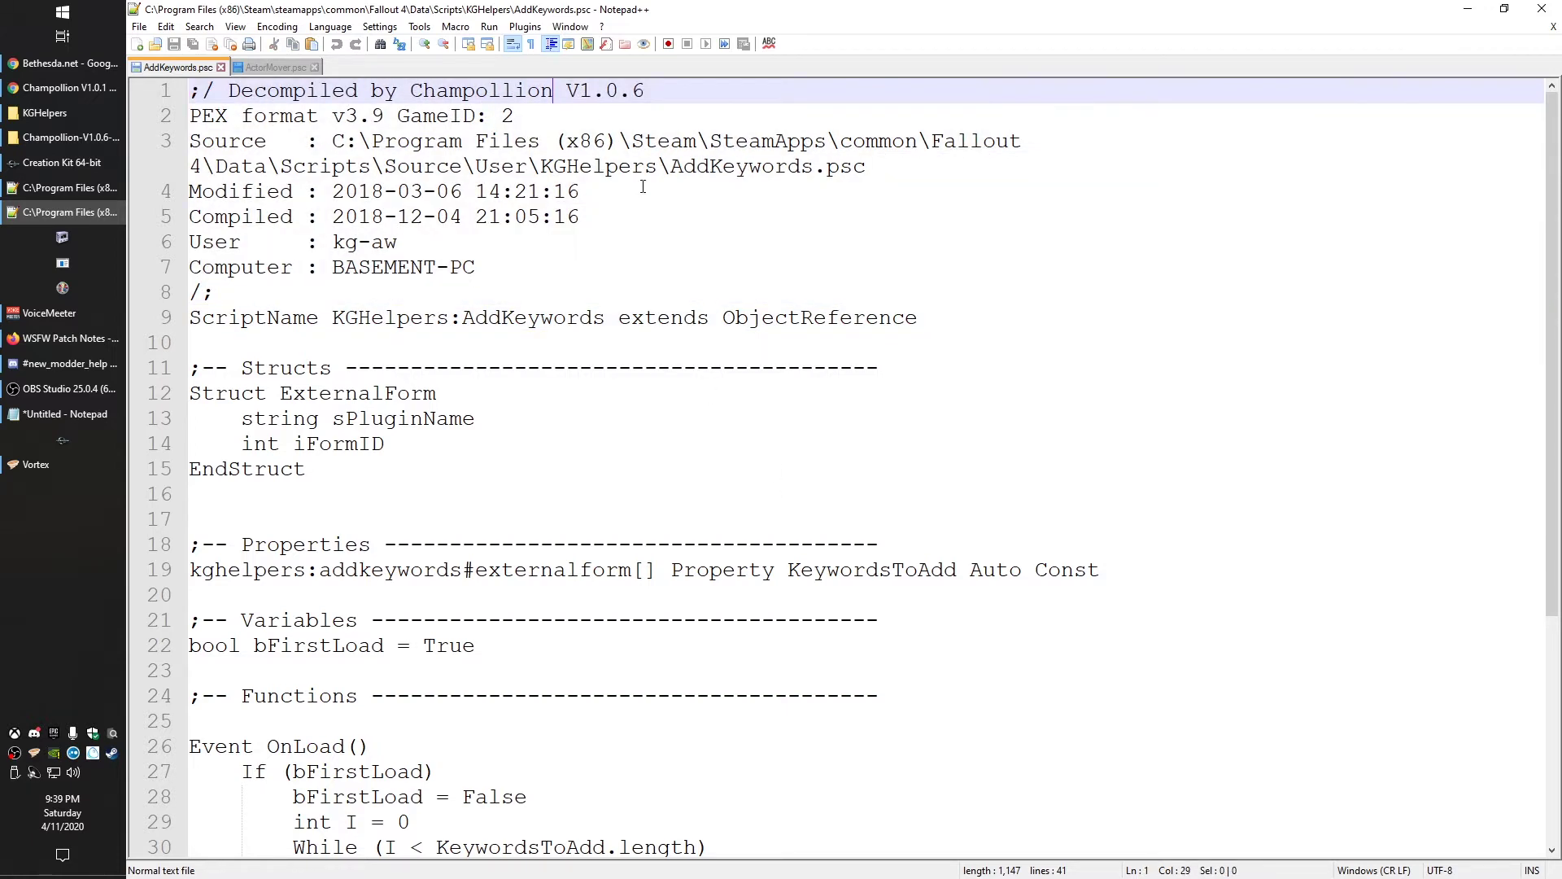
pyautogui.click(534, 245)
pyautogui.moveTo(507, 294); pyautogui.dragTo(213, 243)
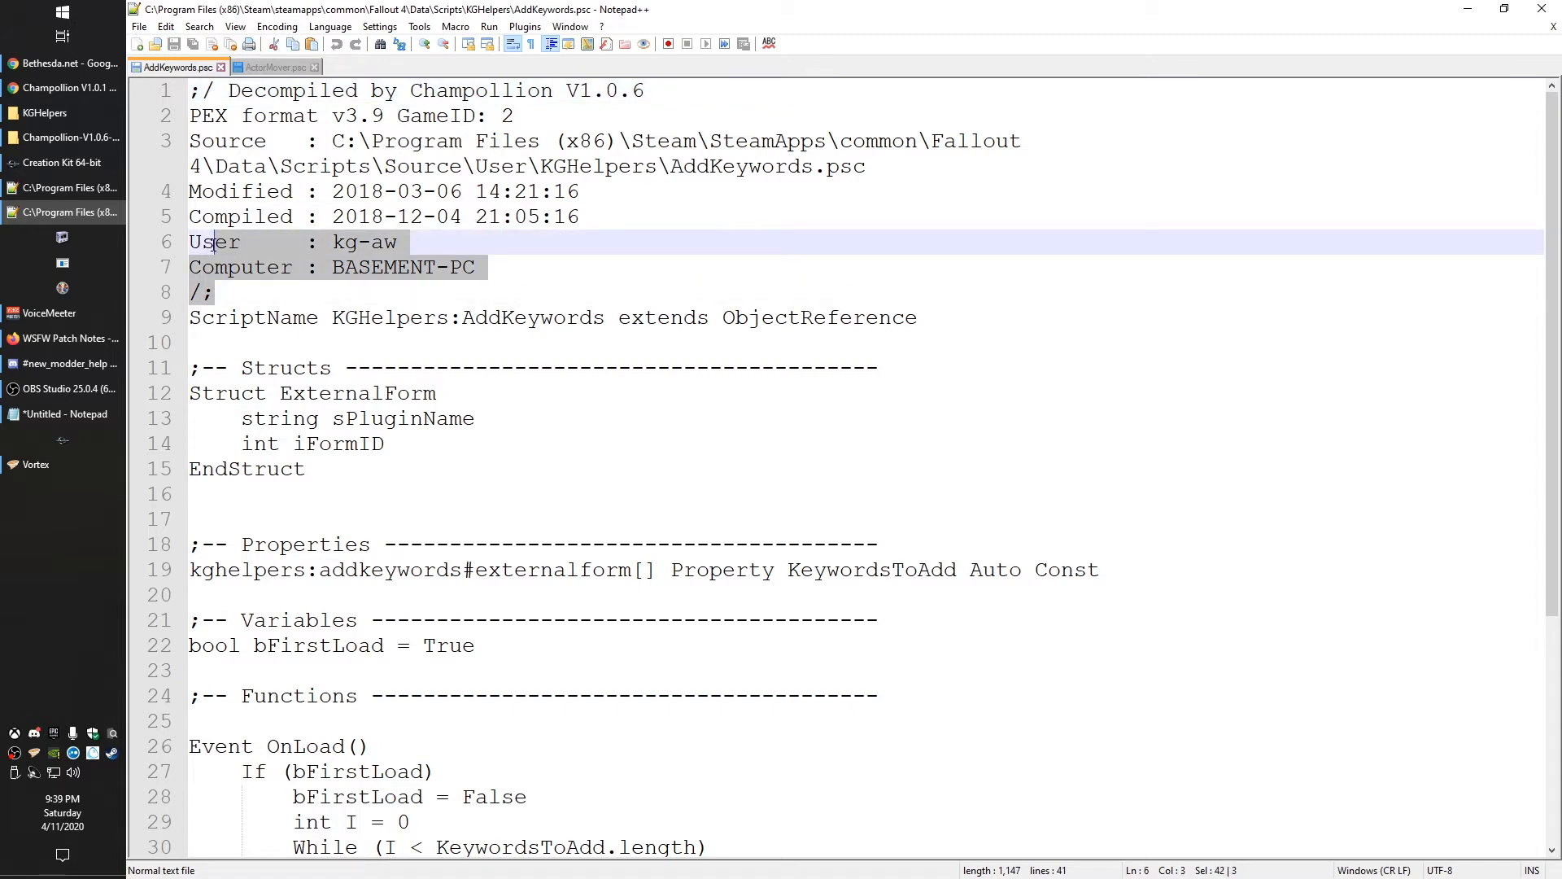
# - Review the header's compiled, user and computer lines
pyautogui.click(281, 293)
pyautogui.moveTo(483, 272); pyautogui.dragTo(189, 217)
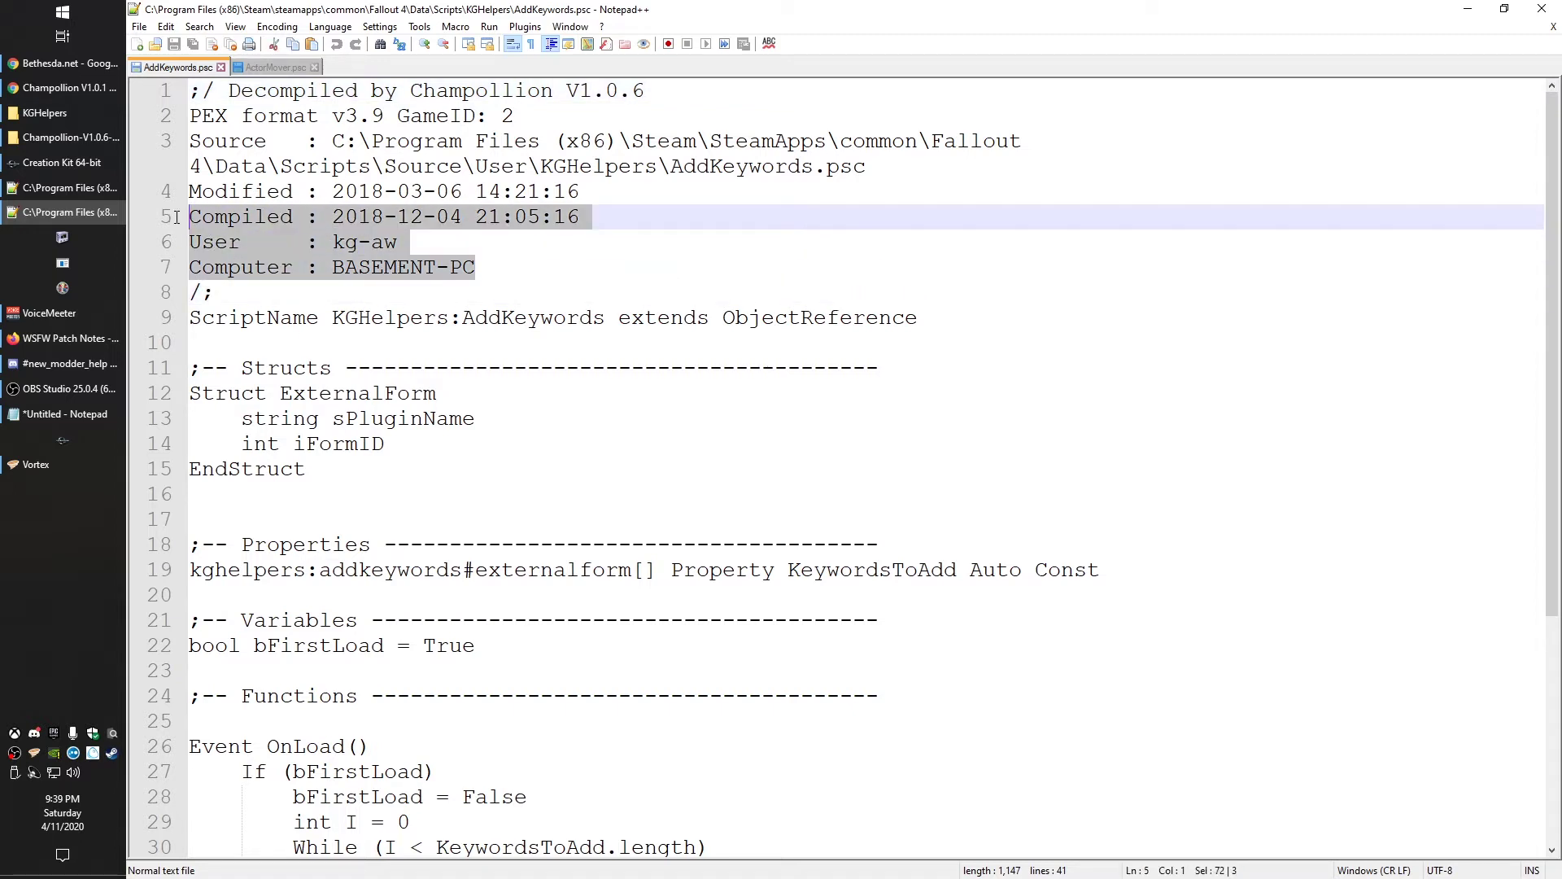
pyautogui.click(406, 317)
pyautogui.moveTo(477, 267)
pyautogui.mouseDown()
pyautogui.moveTo(190, 192)
pyautogui.moveTo(172, 241)
pyautogui.mouseUp()
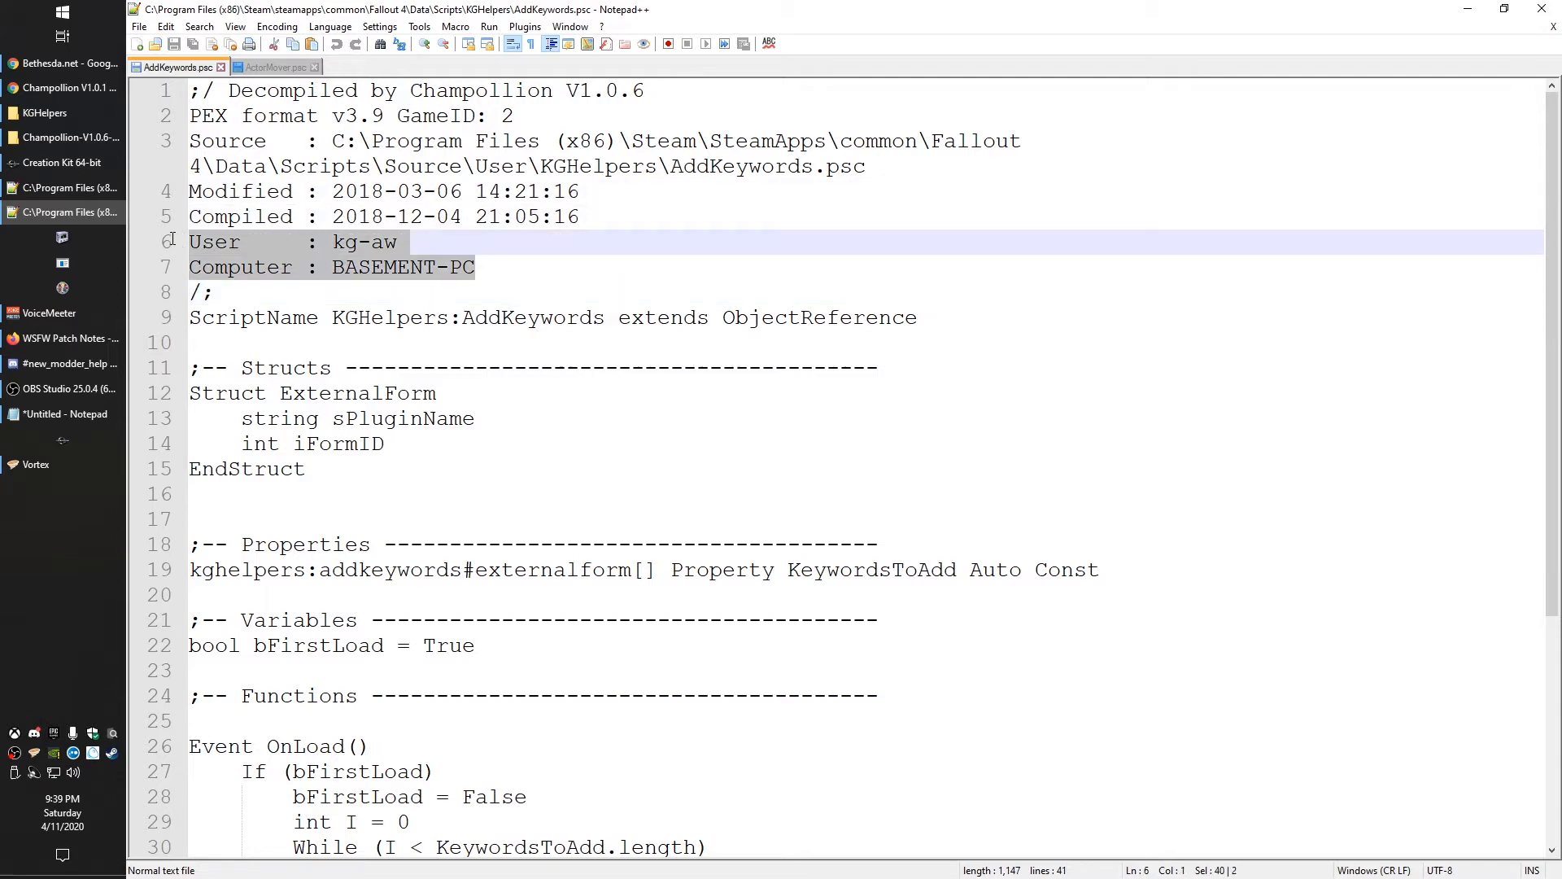
pyautogui.click(428, 288)
pyautogui.scroll(-2, 384, 349)
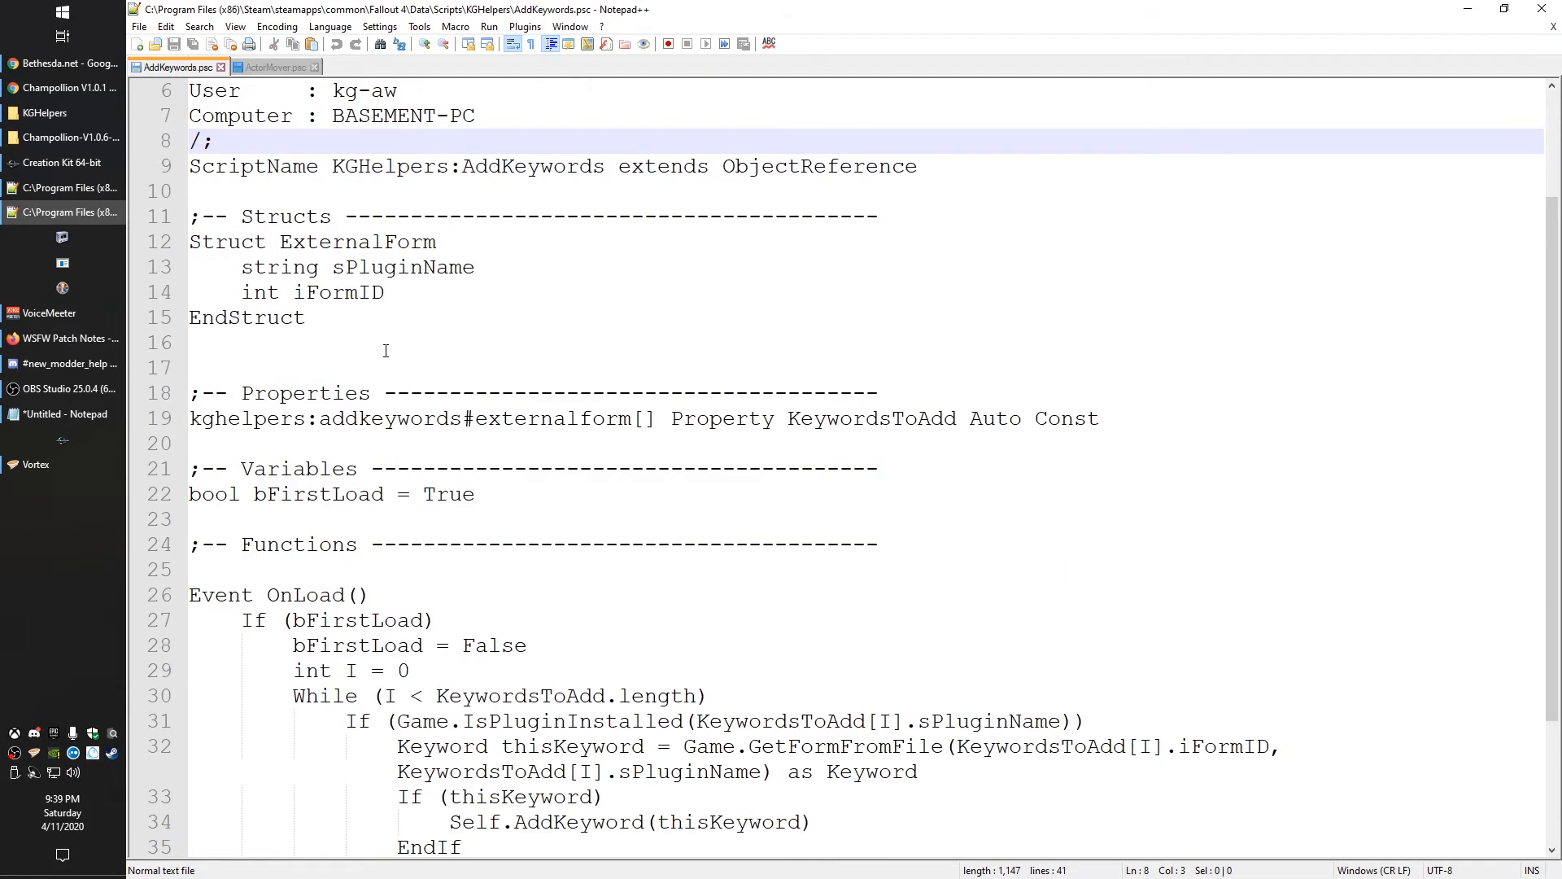
pyautogui.scroll(-2, 385, 350)
pyautogui.scroll(1, 391, 379)
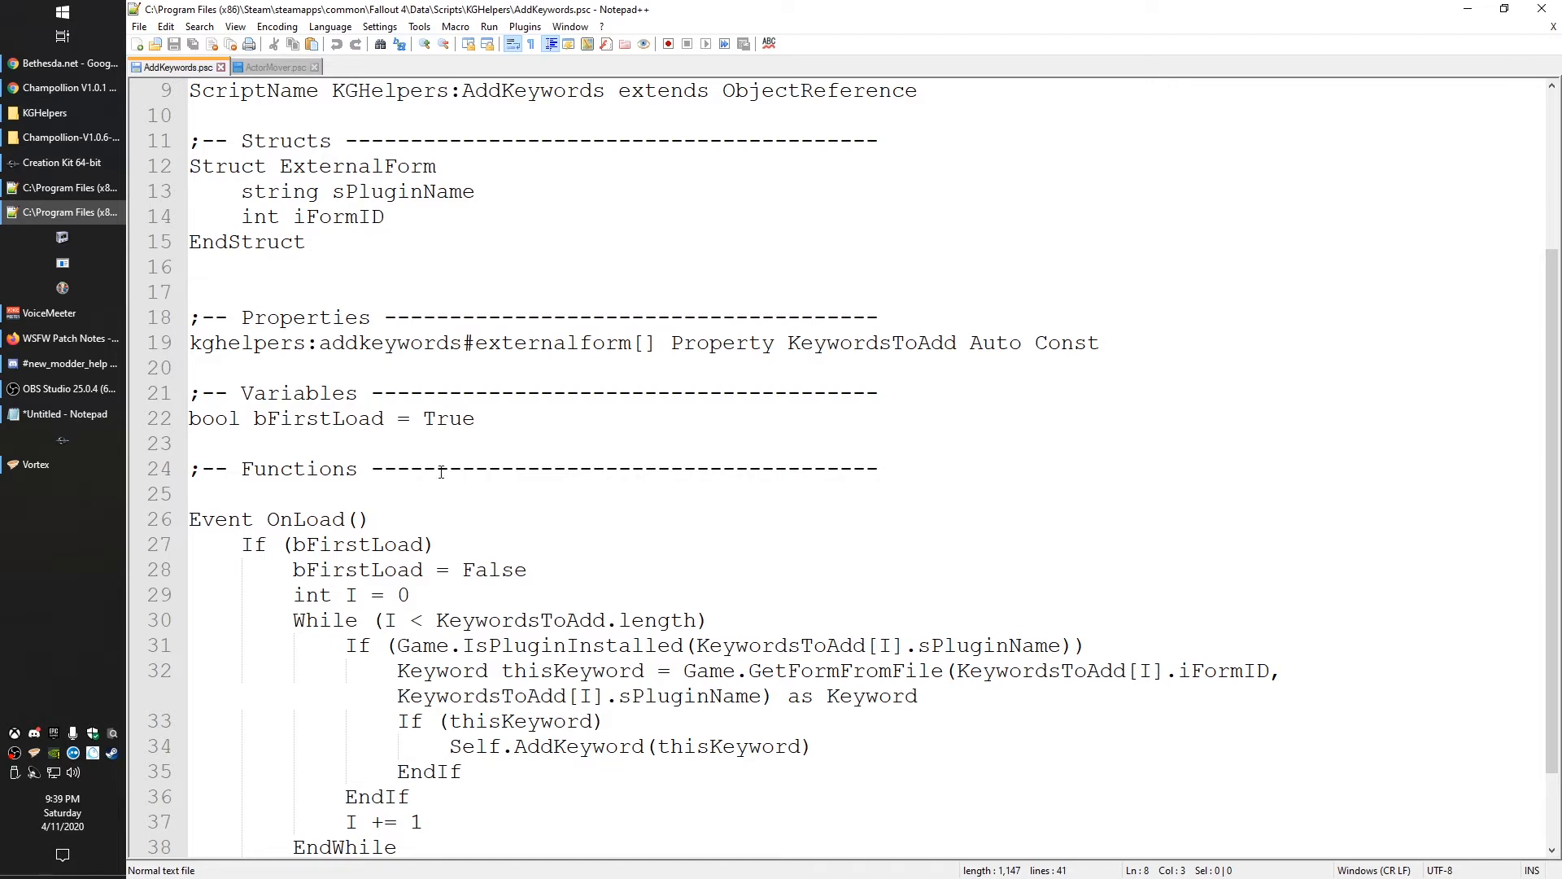
pyautogui.scroll(1, 441, 472)
pyautogui.scroll(-1, 363, 472)
# - Review the ExternalForm struct definition in lines 12-15
pyautogui.moveTo(190, 166); pyautogui.dragTo(378, 241)
pyautogui.click(430, 242)
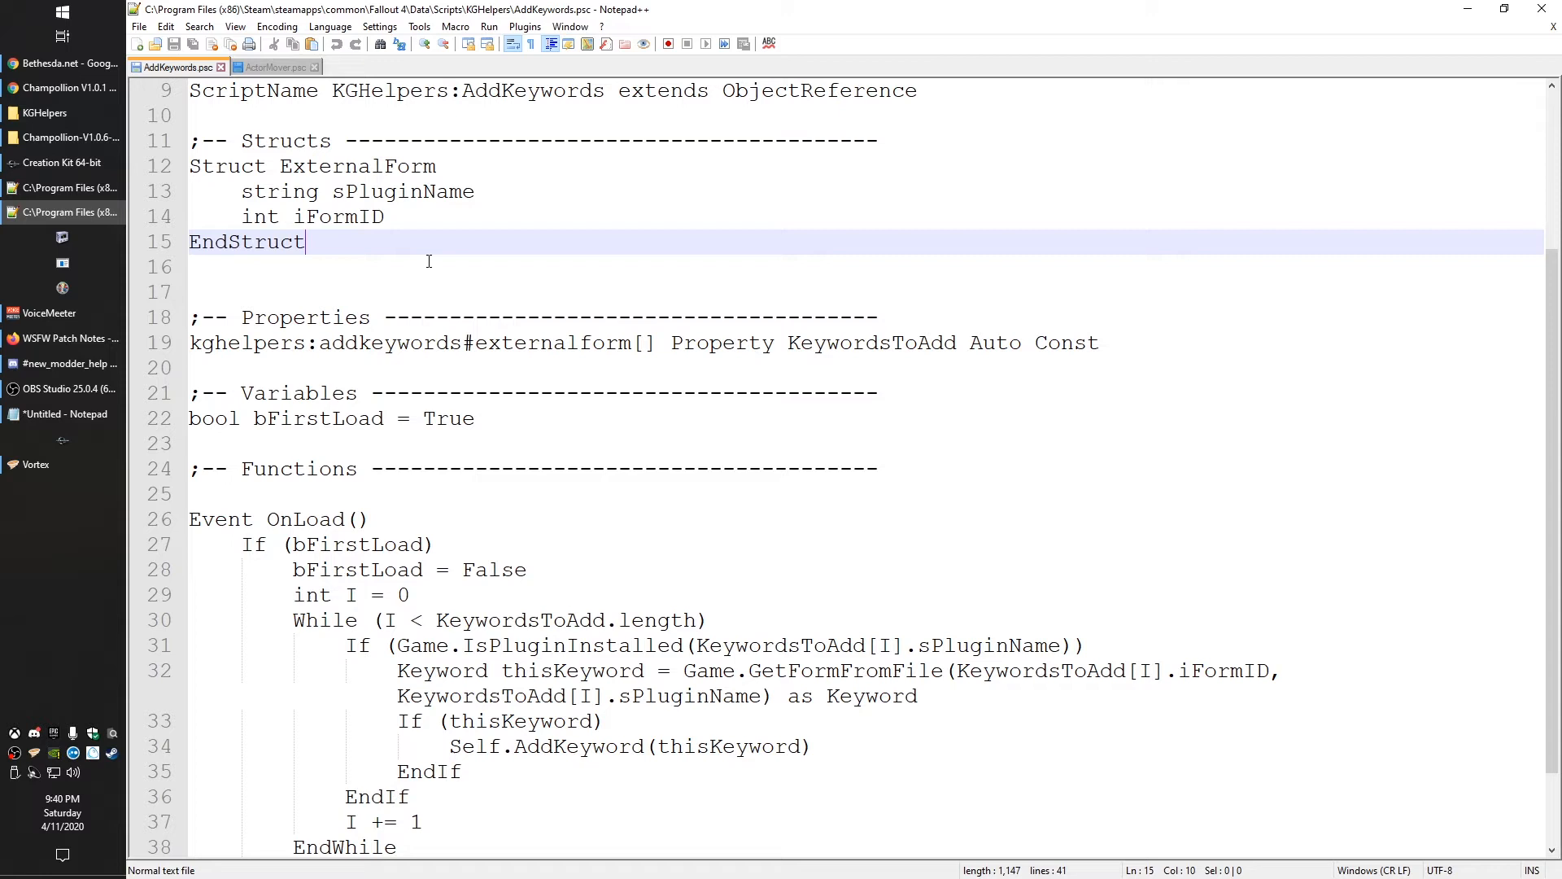
pyautogui.hotkey('shift', 'Up')
pyautogui.hotkey('shift', 'Up')
pyautogui.hotkey('shift', 'Up')
pyautogui.click(372, 259)
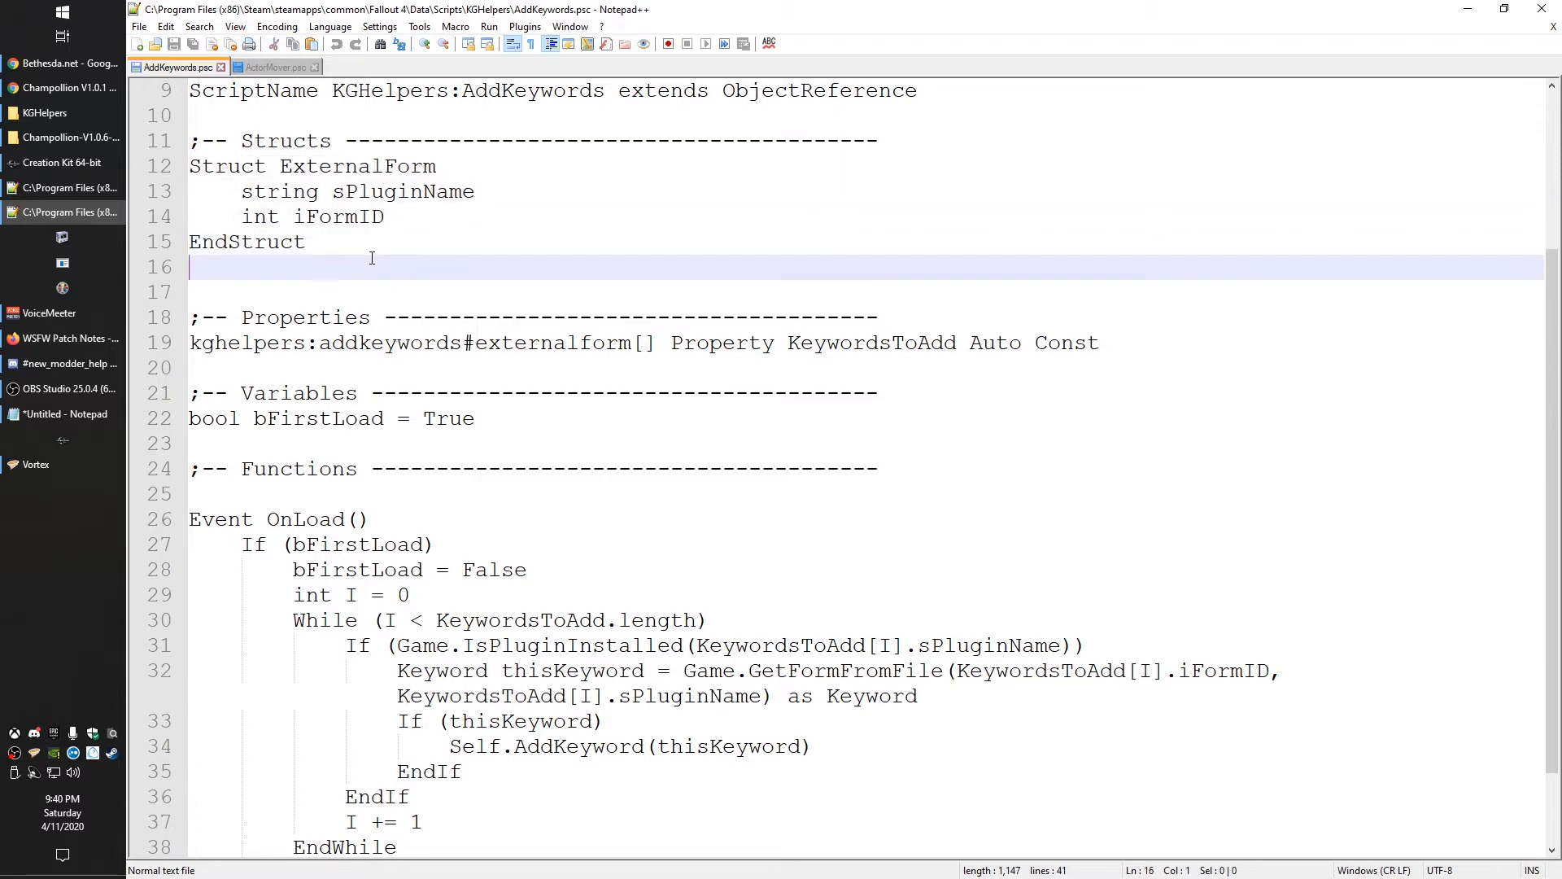
pyautogui.hotkey('shift', 'Up')
pyautogui.hotkey('shift', 'Up')
pyautogui.hotkey('shift', 'Up')
pyautogui.hotkey('shift', 'Up')
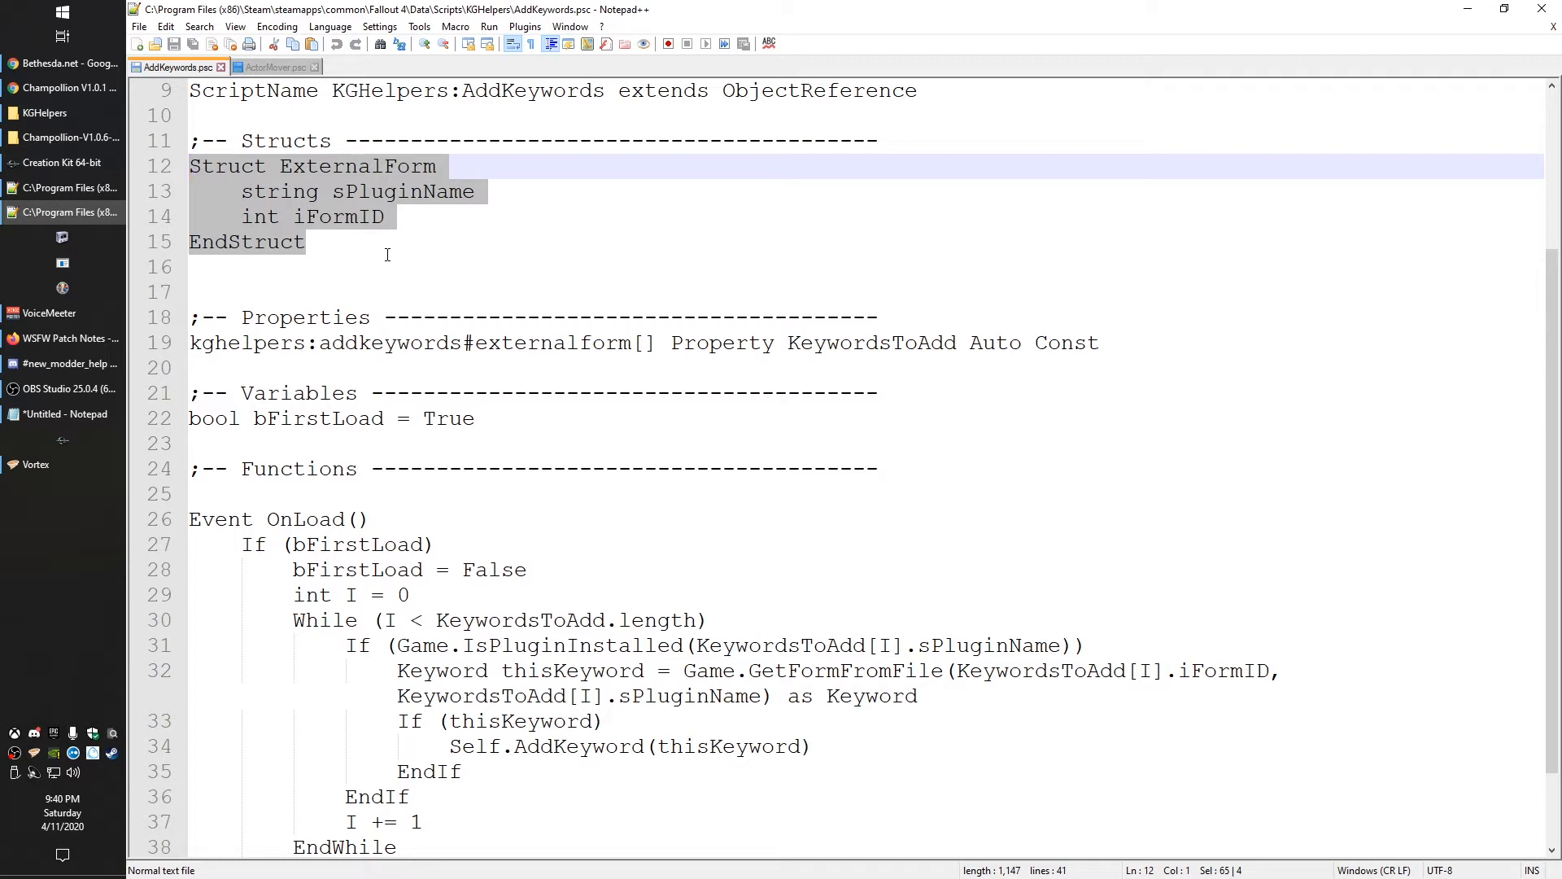
pyautogui.click(342, 263)
pyautogui.hotkey('shift', 'Up')
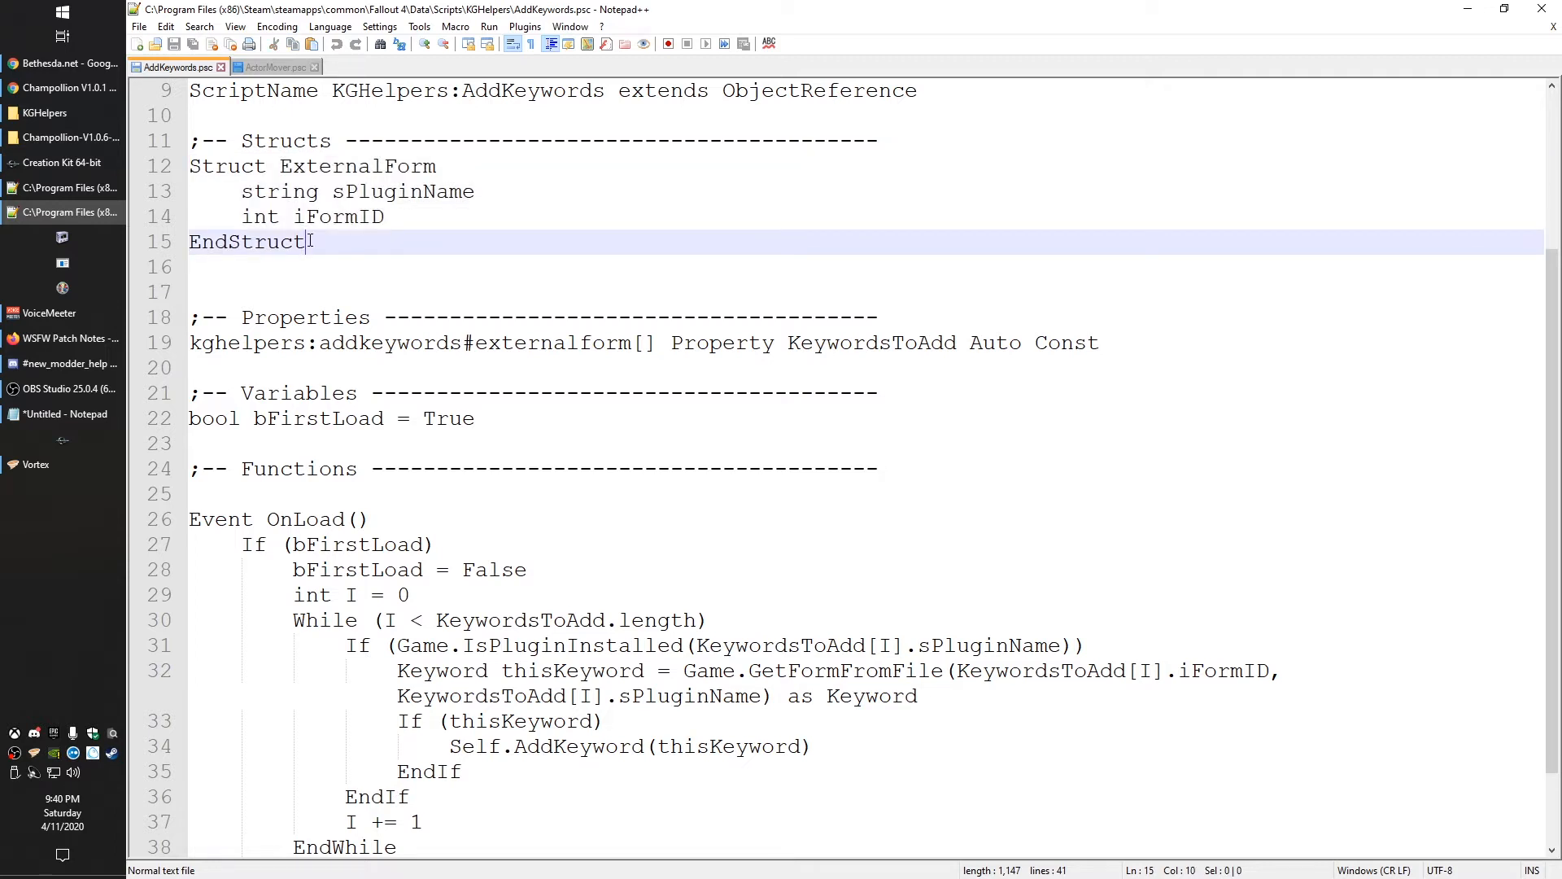
pyautogui.hotkey('shift', 'Up')
pyautogui.hotkey('shift', 'Up')
pyautogui.hotkey('shift', 'Up')
pyautogui.click(452, 239)
pyautogui.hotkey('shift', 'Up')
pyautogui.hotkey('shift', 'Up')
pyautogui.hotkey('shift', 'Up')
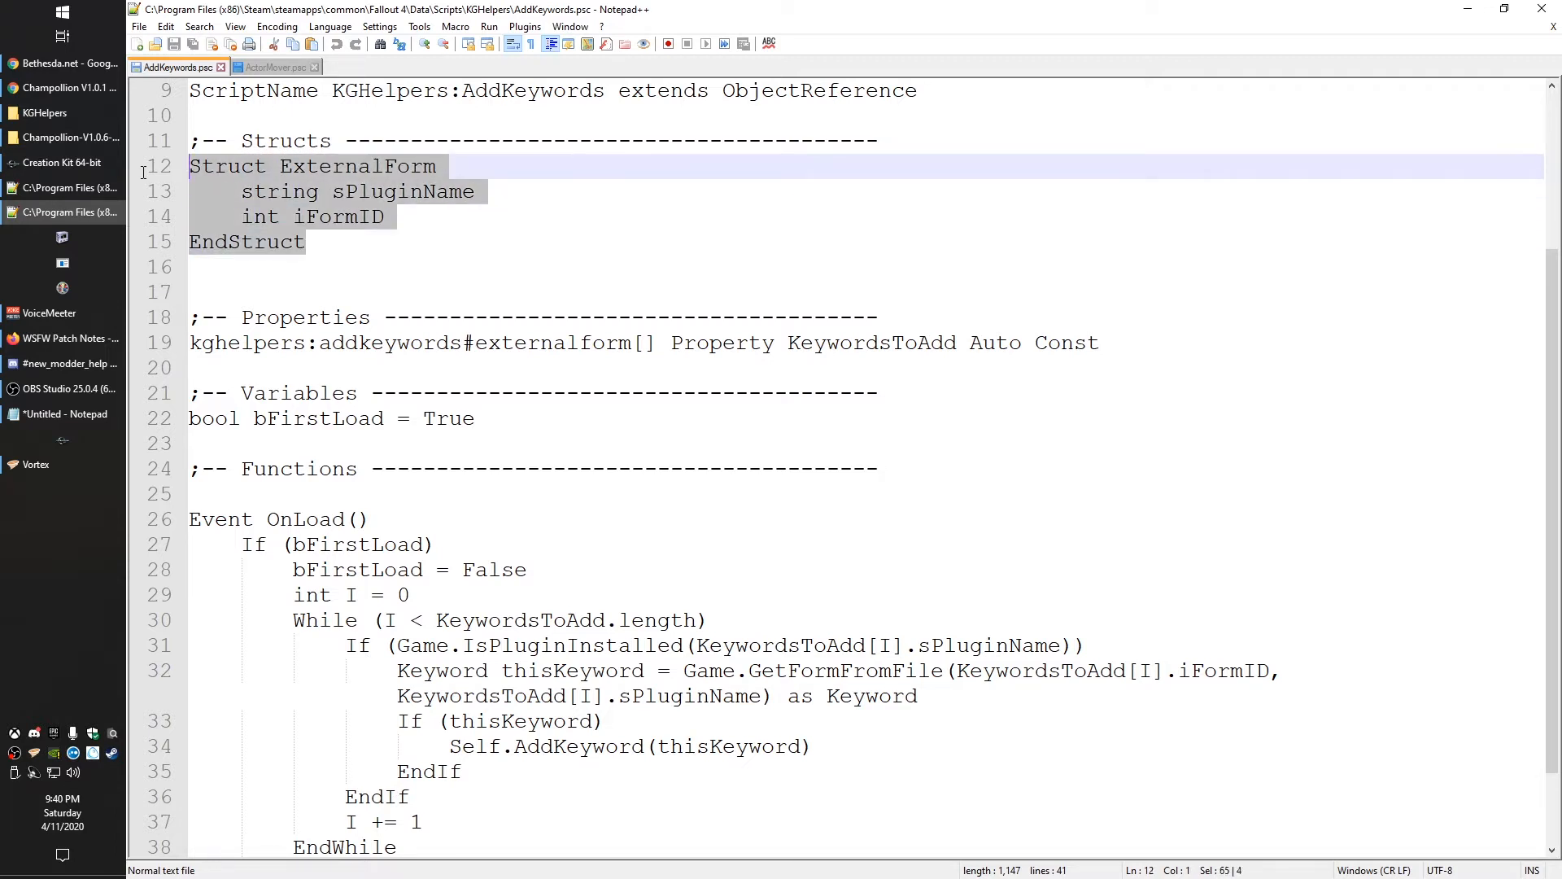
pyautogui.click(467, 281)
pyautogui.click(426, 264)
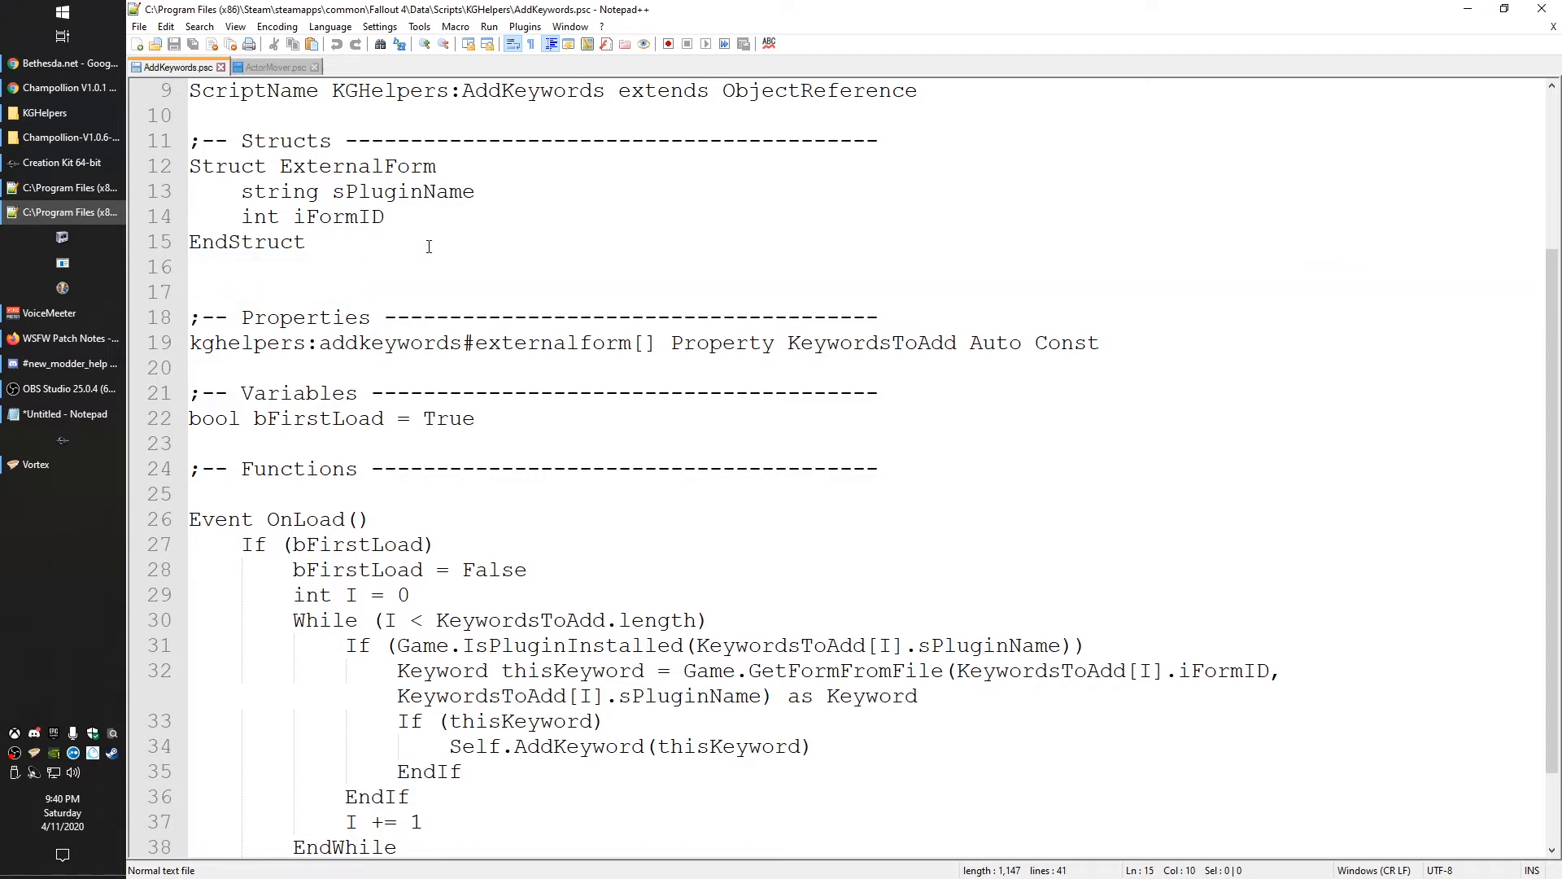
pyautogui.click(491, 256)
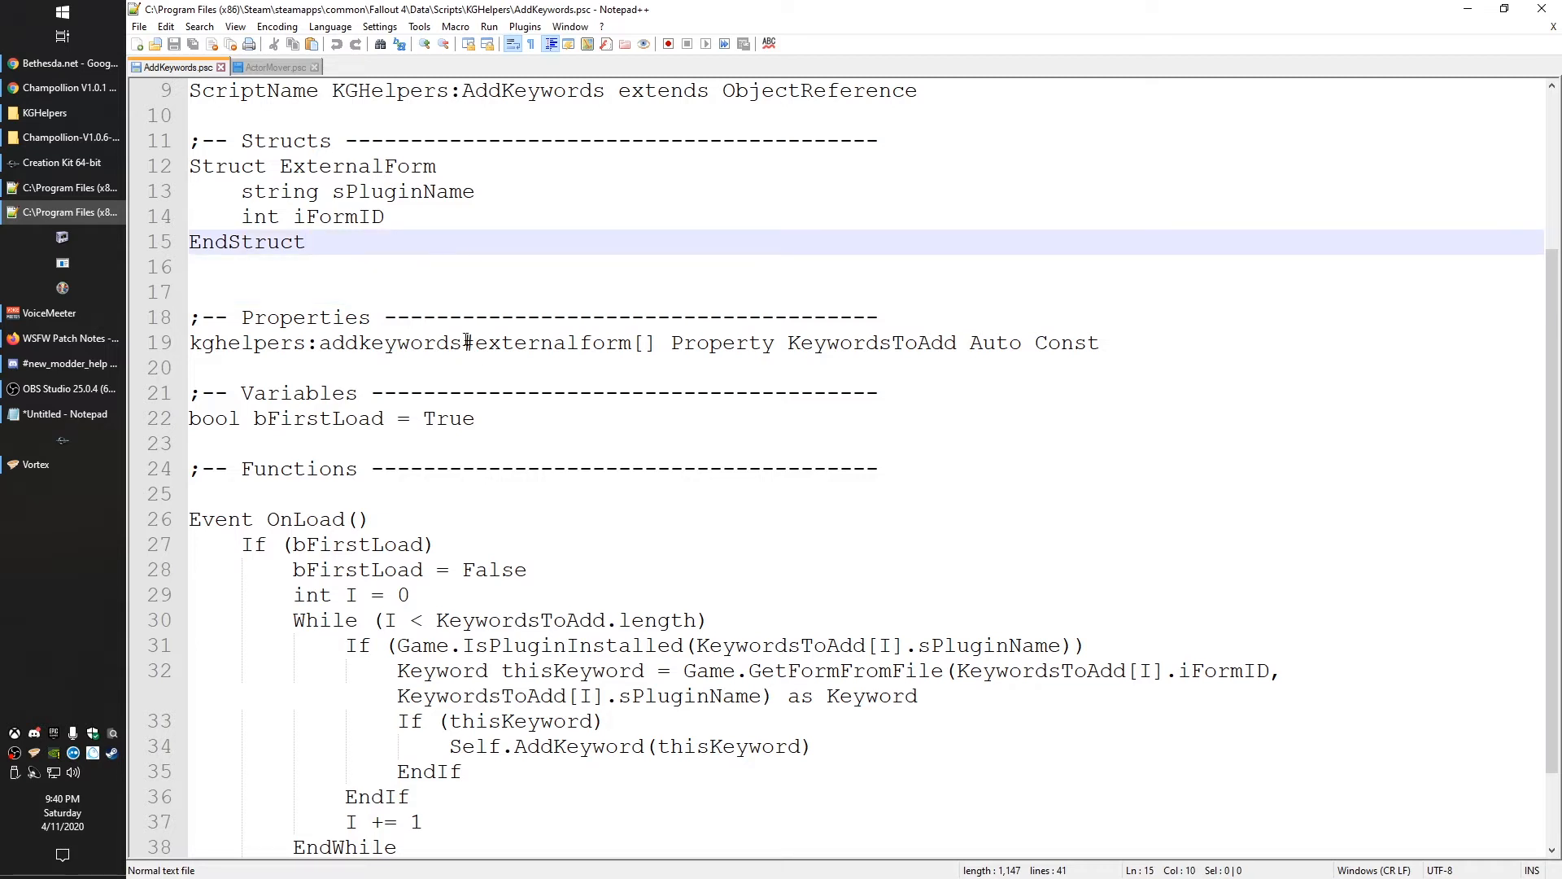
# - Replace the '#' in line 19's property type with a colon, giving kghelpers:addkeywords:externalform[]
pyautogui.click(467, 344)
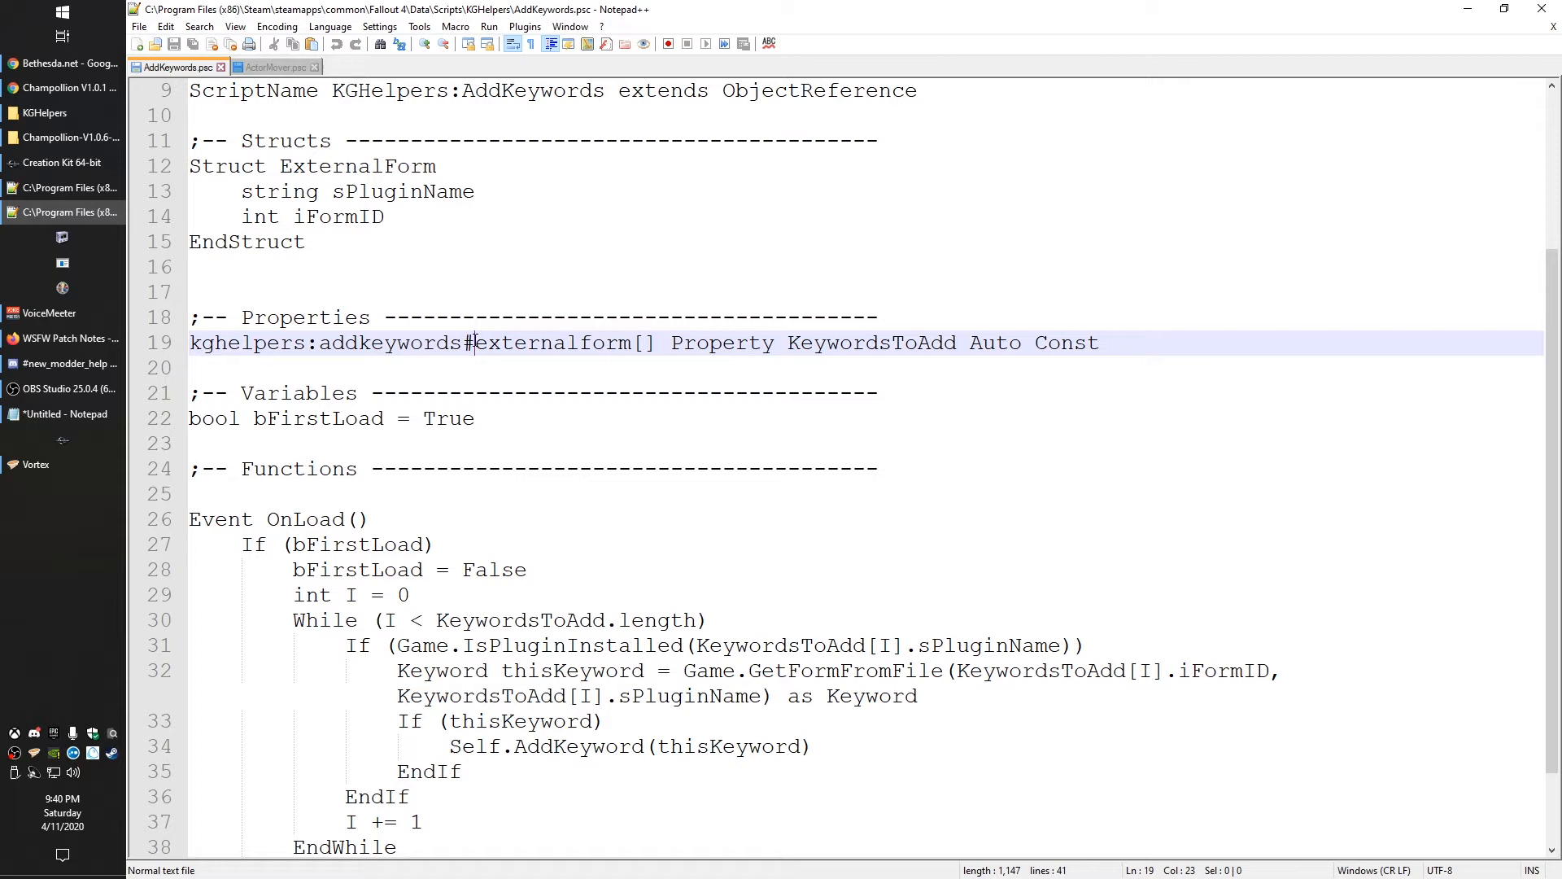
pyautogui.doubleClick(473, 343)
pyautogui.click(476, 343)
pyautogui.hotkey('shift', 'Left')
pyautogui.write(':')
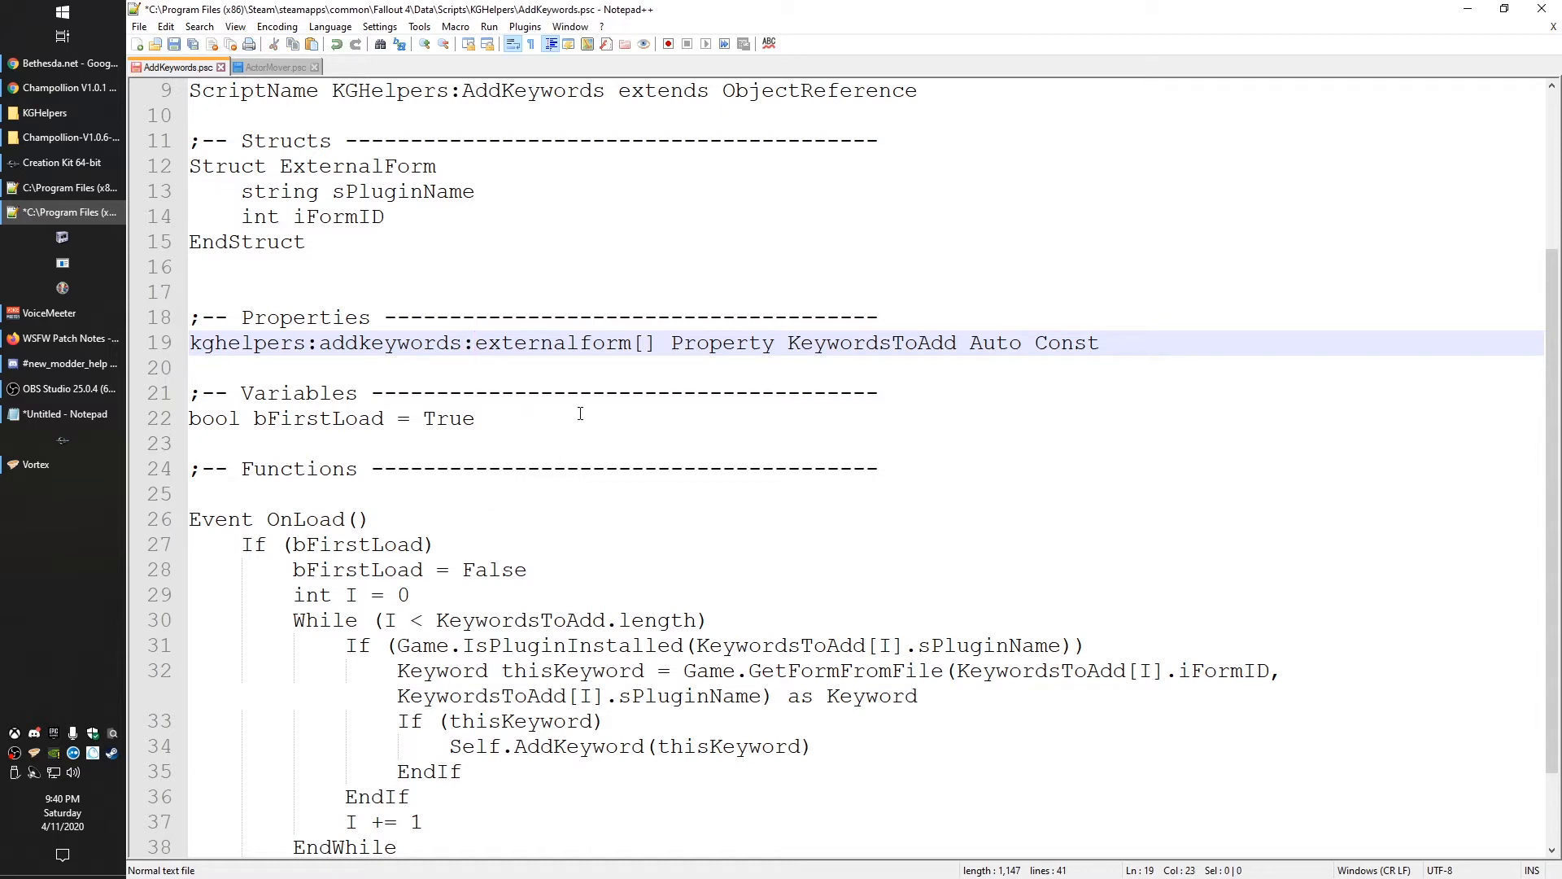
pyautogui.scroll(3, 580, 414)
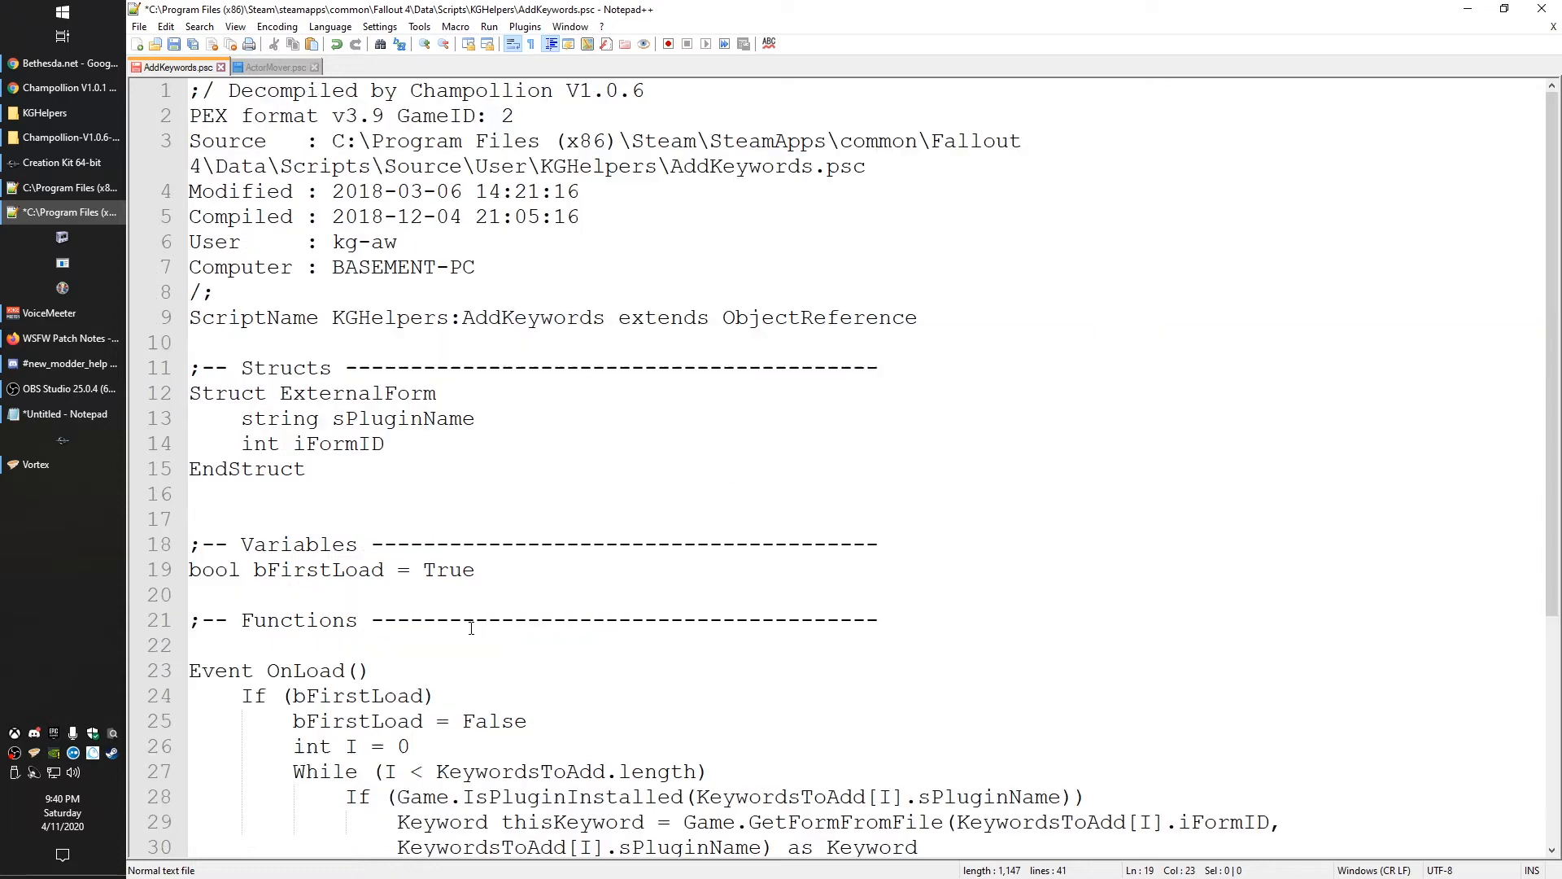
pyautogui.scroll(-2, 452, 617)
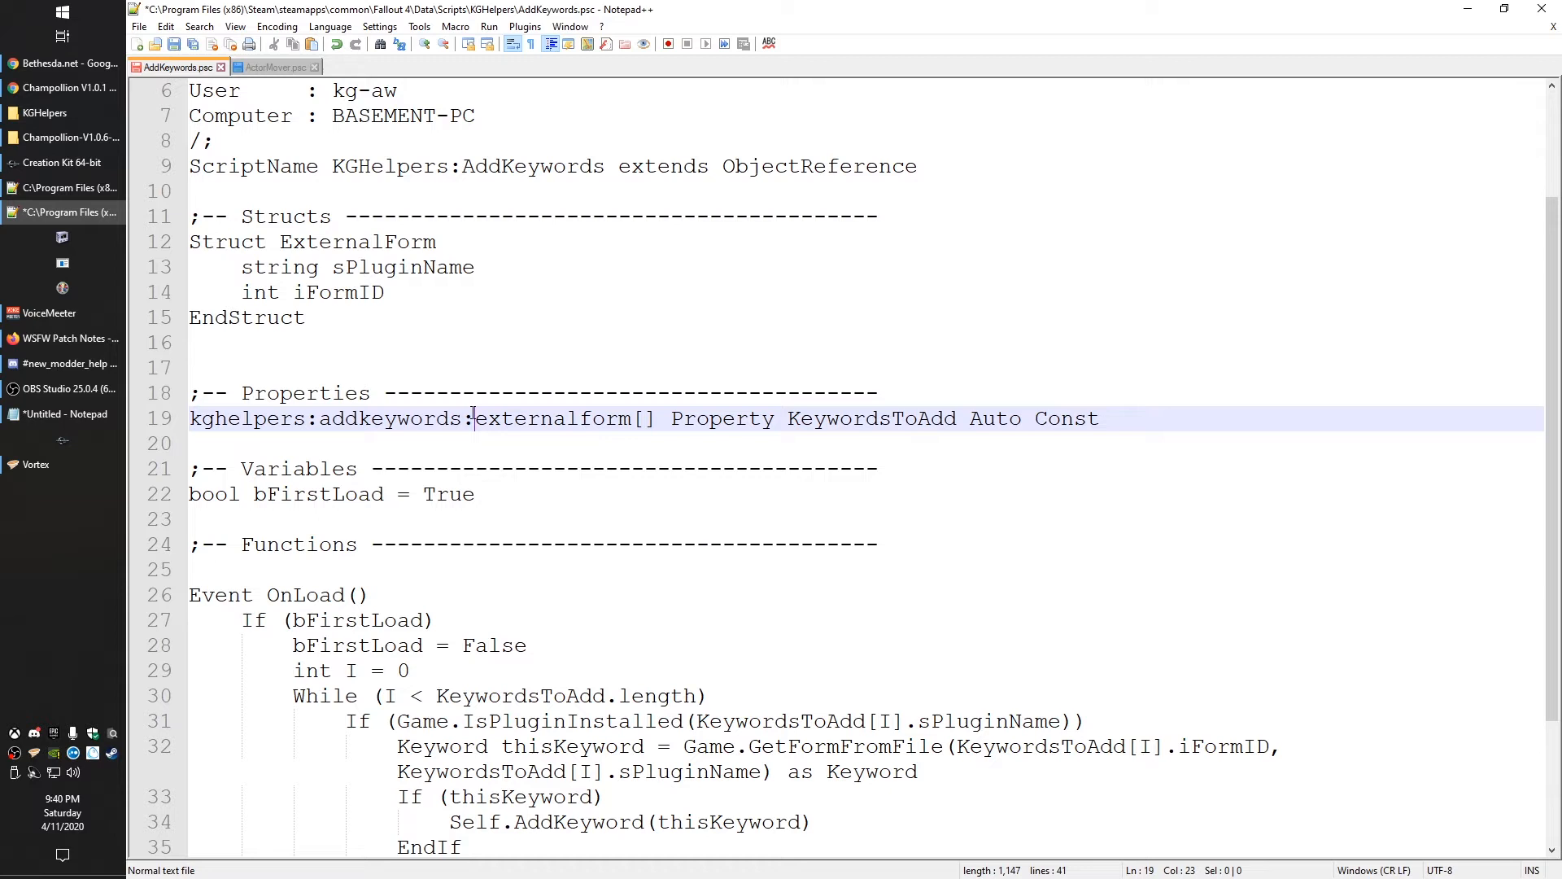
pyautogui.hotkey('shift', 'Left')
pyautogui.click(501, 419)
pyautogui.moveTo(474, 419); pyautogui.dragTo(192, 419)
pyautogui.click(422, 418)
# - Examine the kghelpers:addkeywords: prefix on line 19 and search the script for any remaining '#'
pyautogui.moveTo(474, 418); pyautogui.dragTo(178, 427)
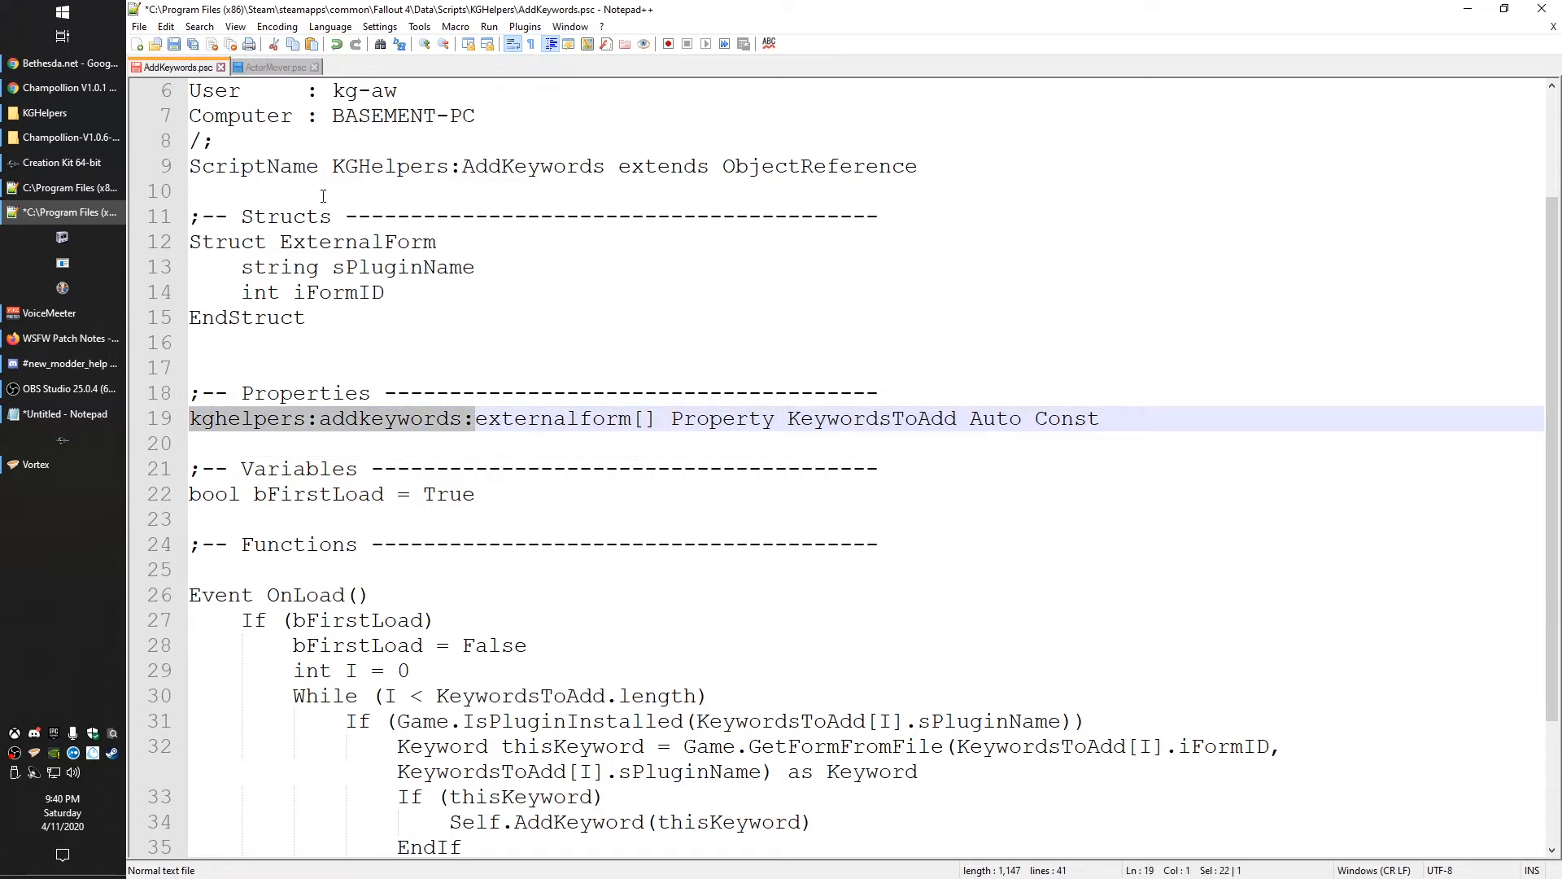
pyautogui.doubleClick(396, 416)
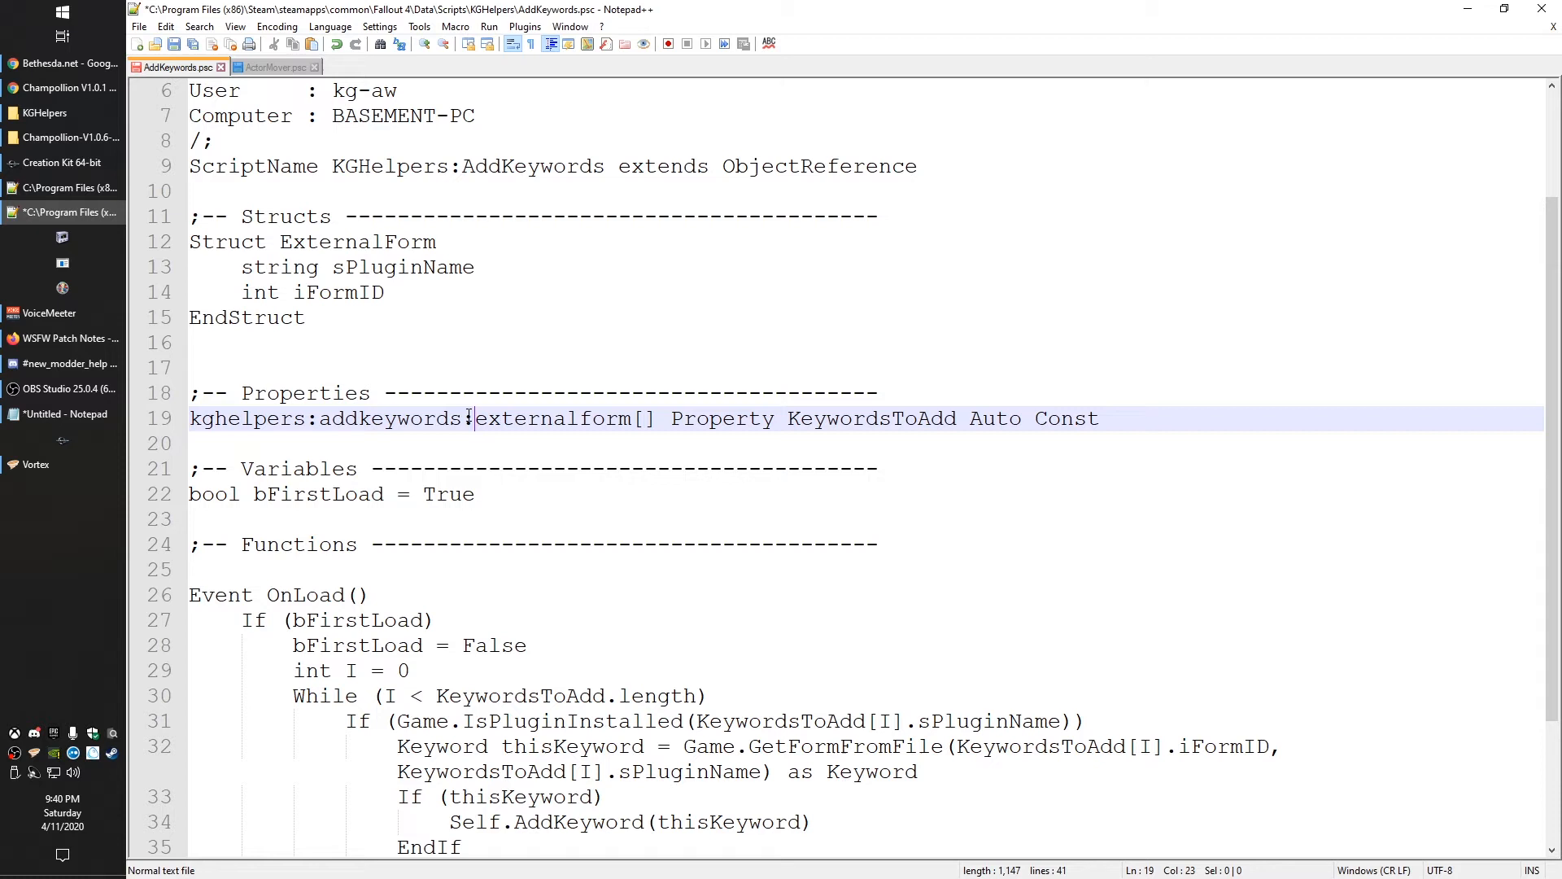
pyautogui.moveTo(473, 419); pyautogui.dragTo(202, 419)
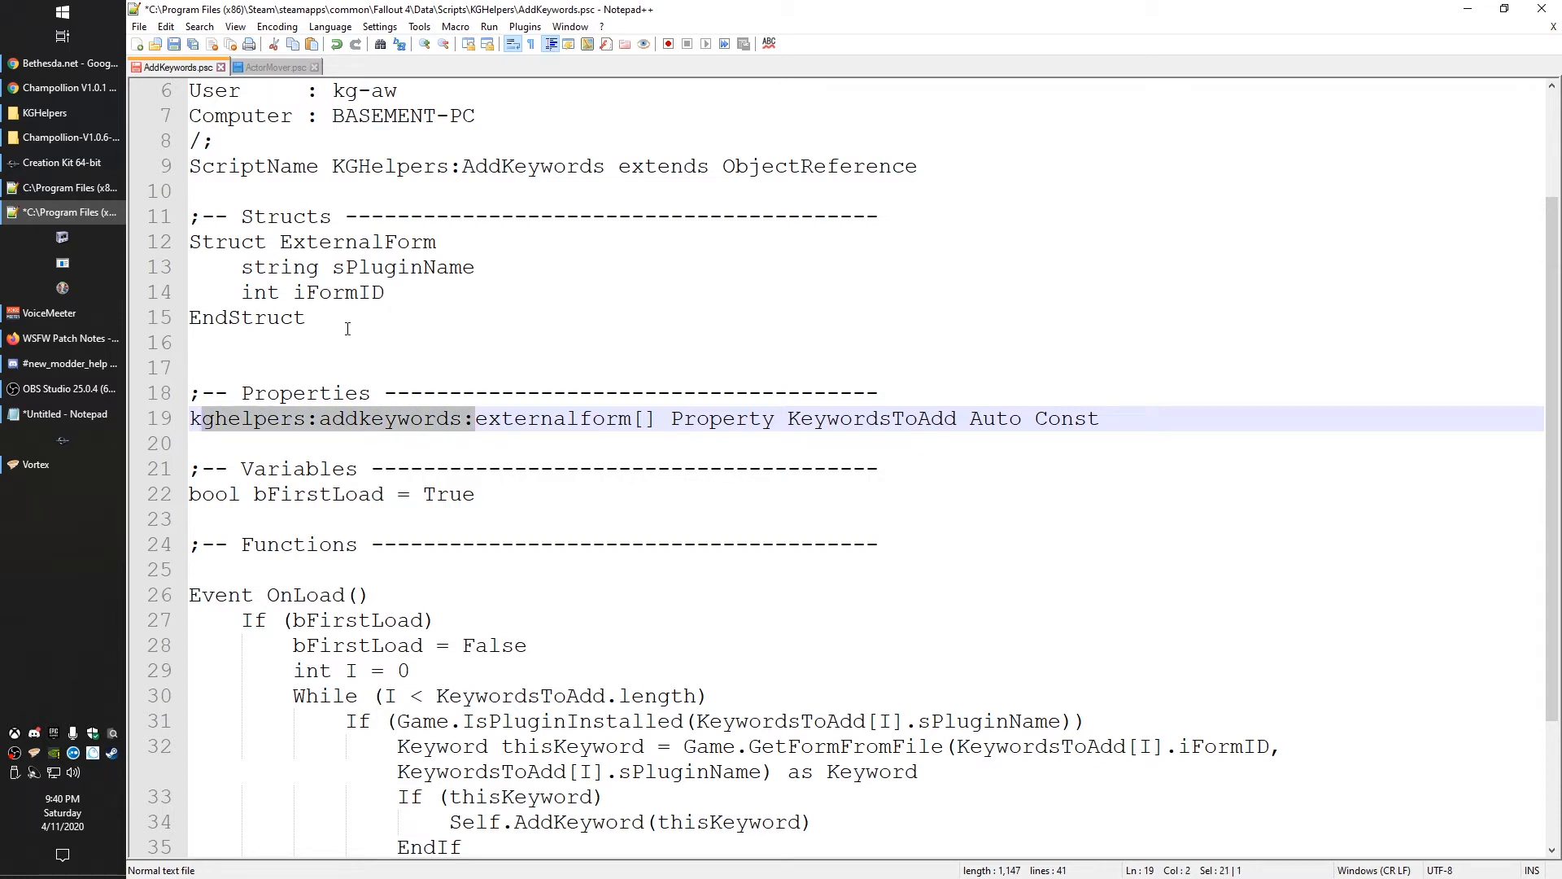
pyautogui.click(474, 418)
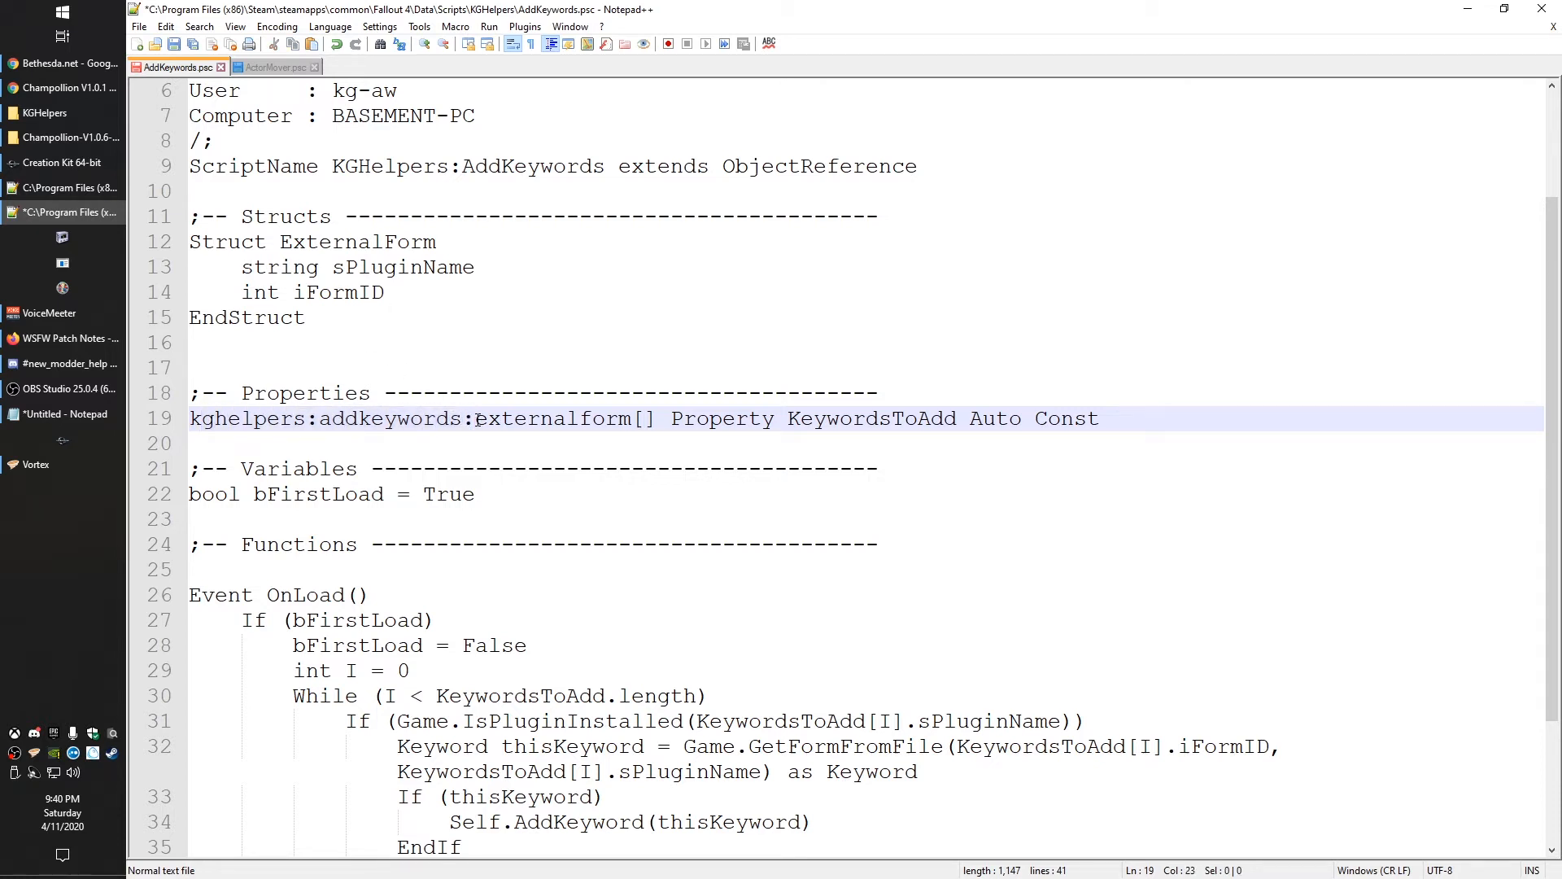
pyautogui.click(280, 419)
pyautogui.click(180, 419)
pyautogui.doubleClick(474, 418)
pyautogui.write('#')
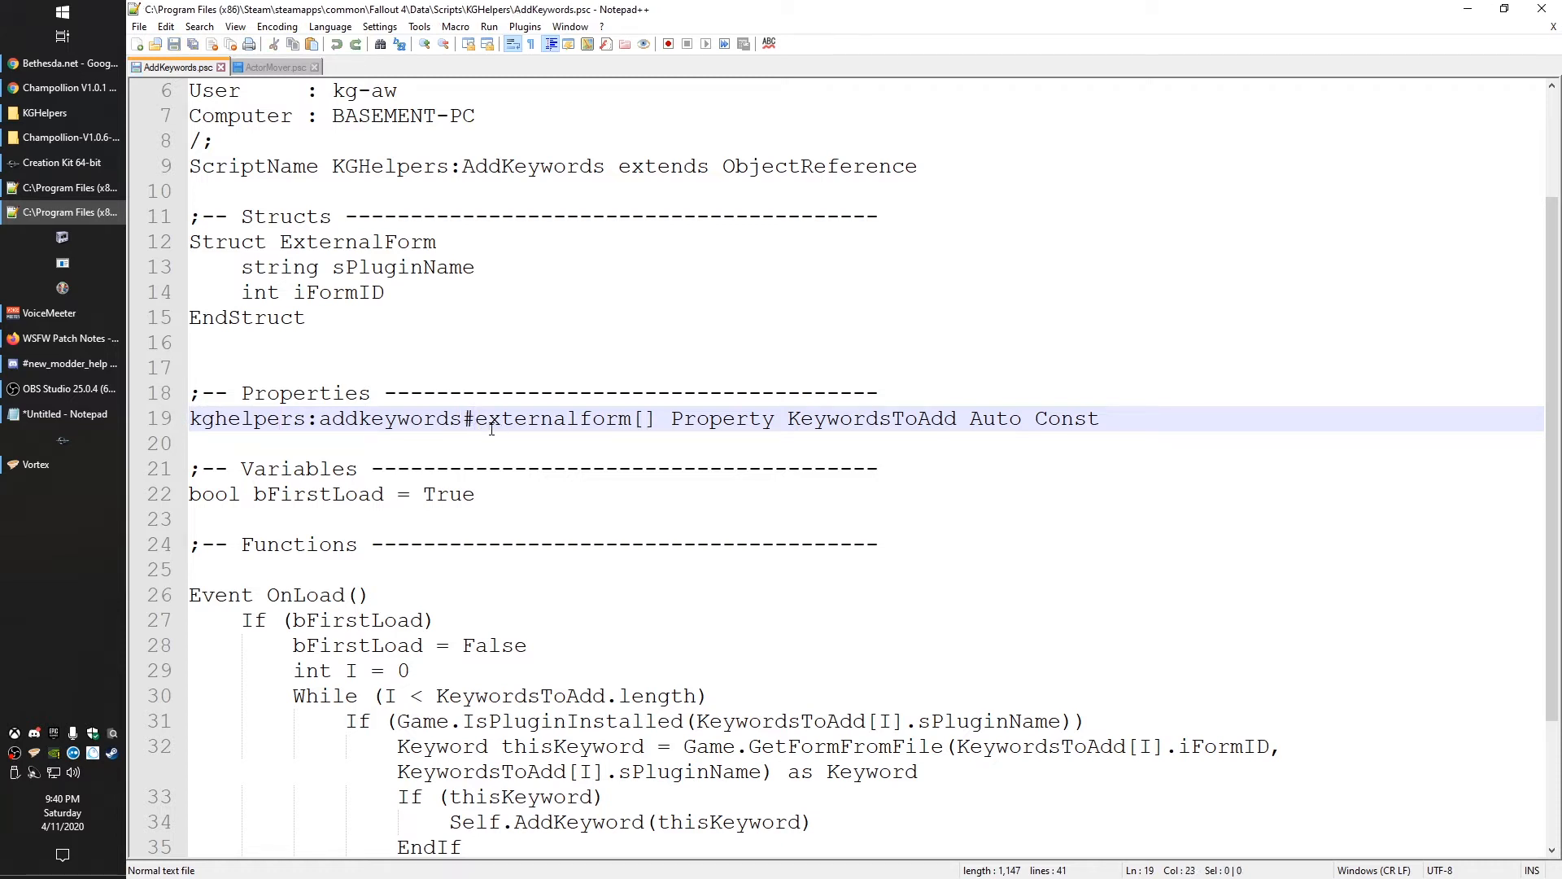
pyautogui.hotkey('shift', 'Left')
pyautogui.hotkey('ctrl', 'f')
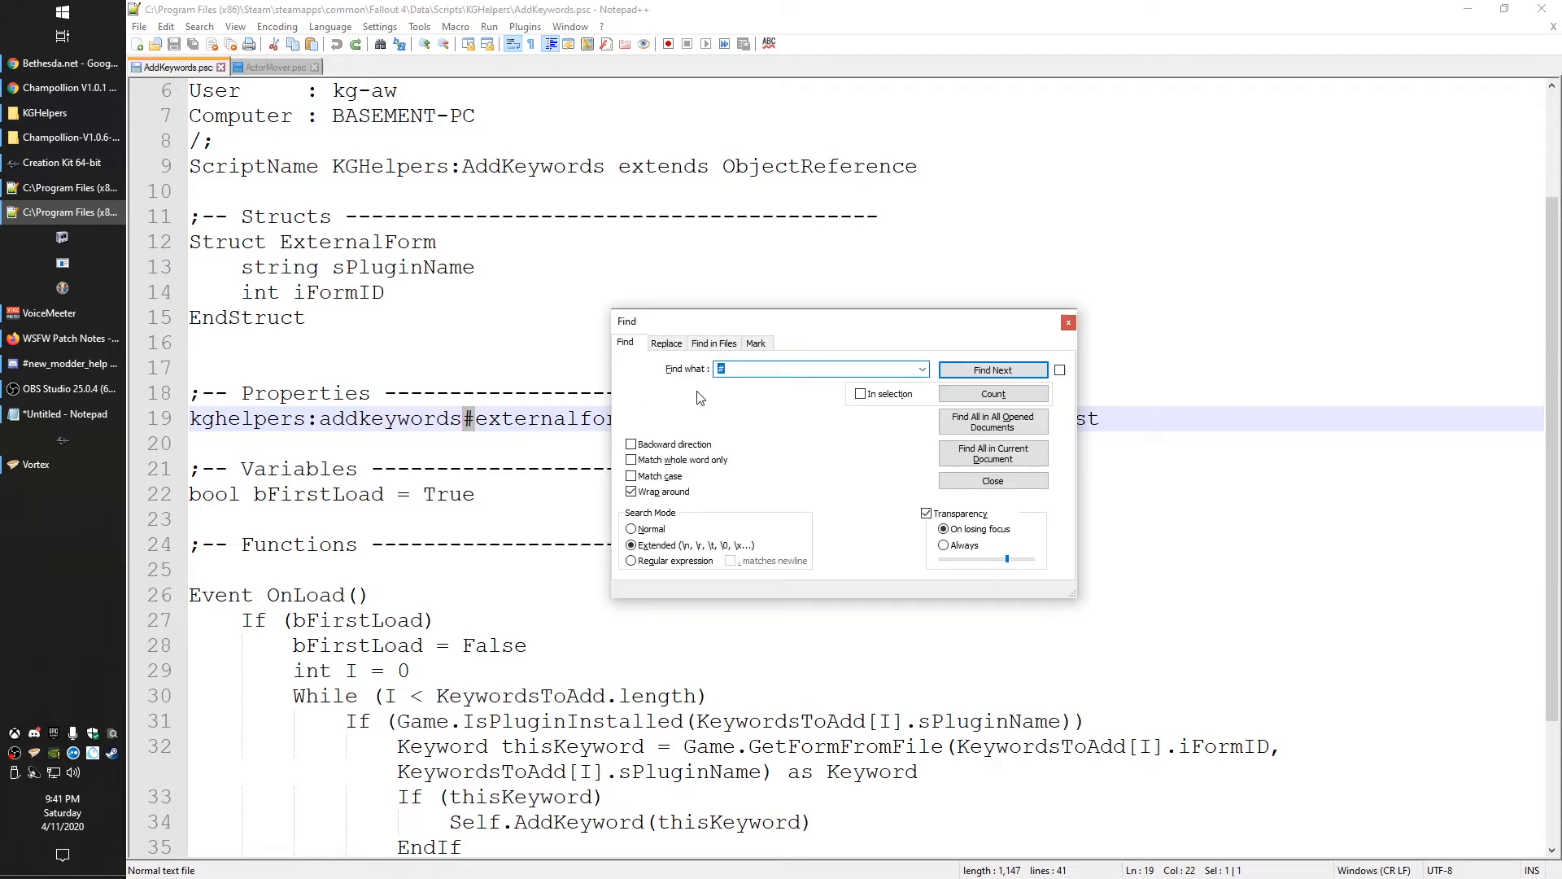
pyautogui.click(721, 370)
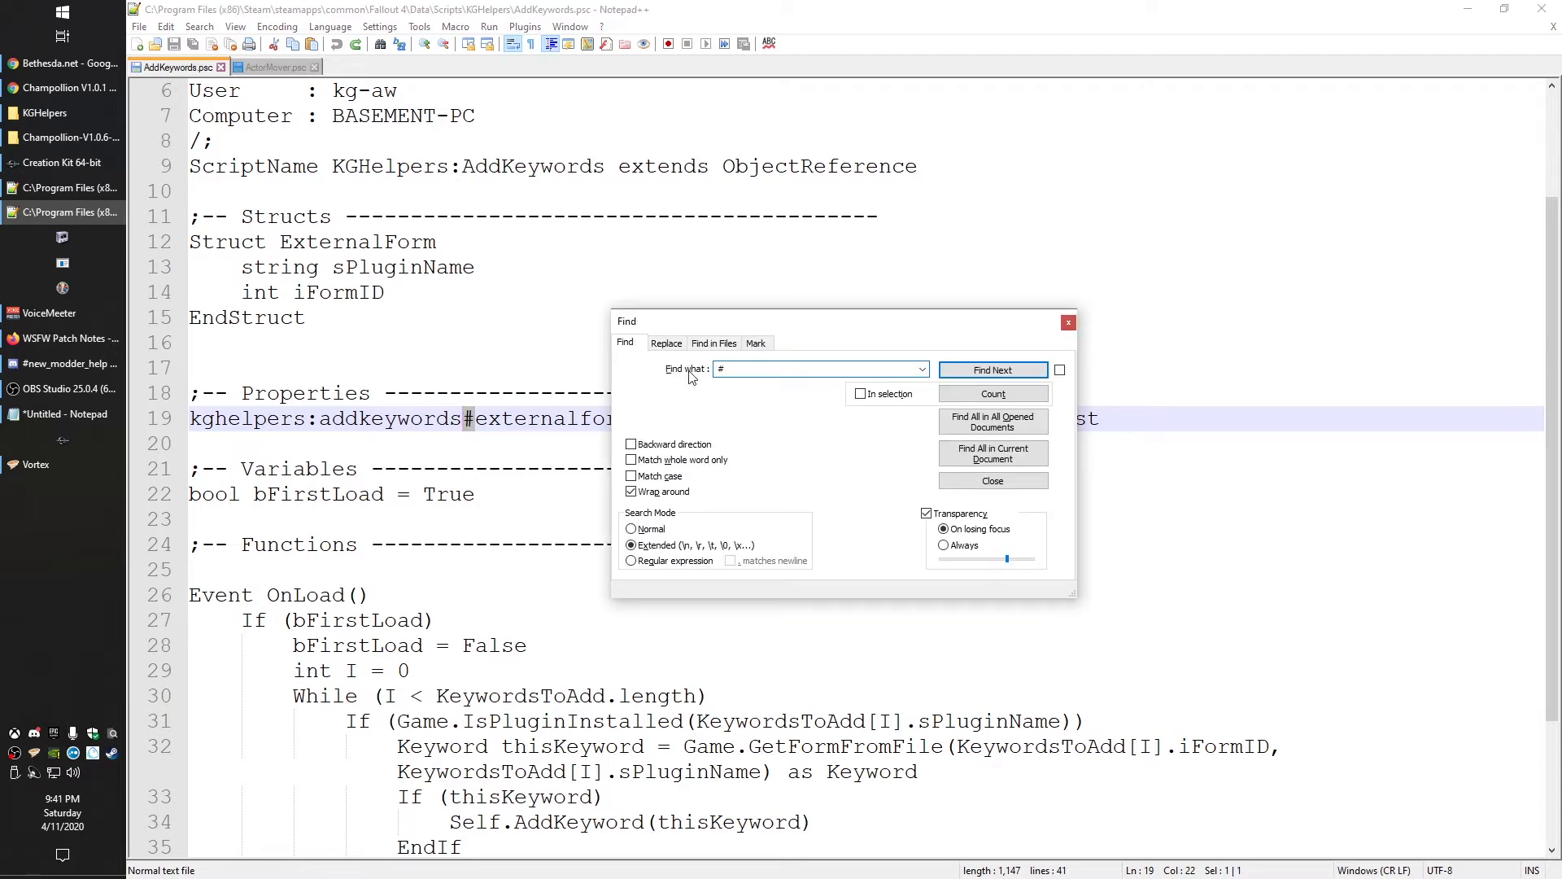
pyautogui.click(1068, 322)
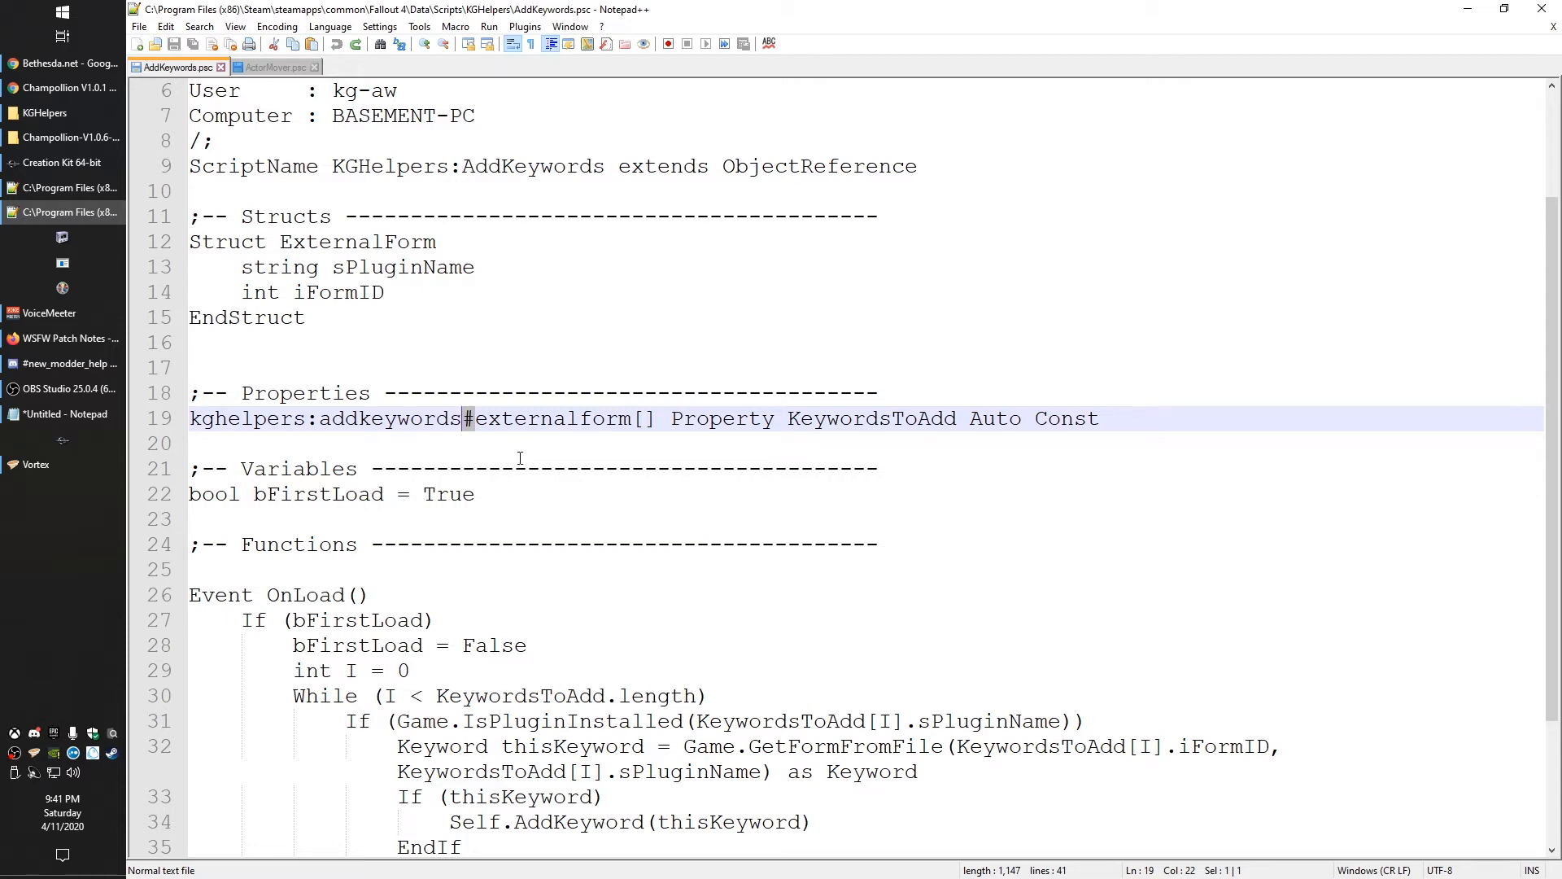
# - Try deleting the namespace prefix from line 19, then undo to restore it
pyautogui.click(433, 445)
pyautogui.moveTo(468, 419); pyautogui.dragTo(189, 418)
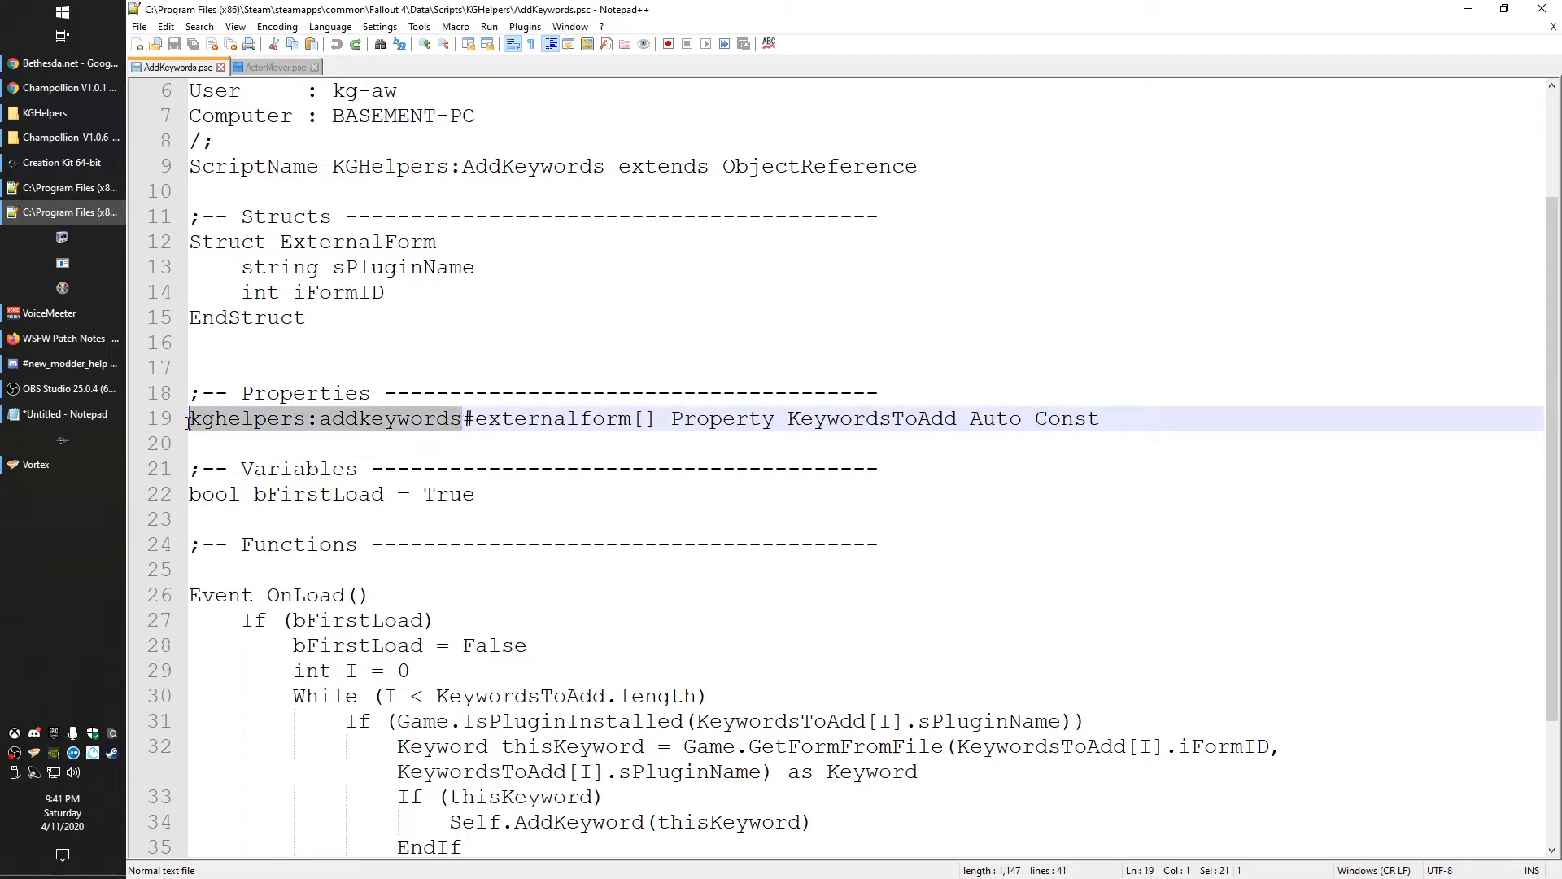
pyautogui.click(471, 418)
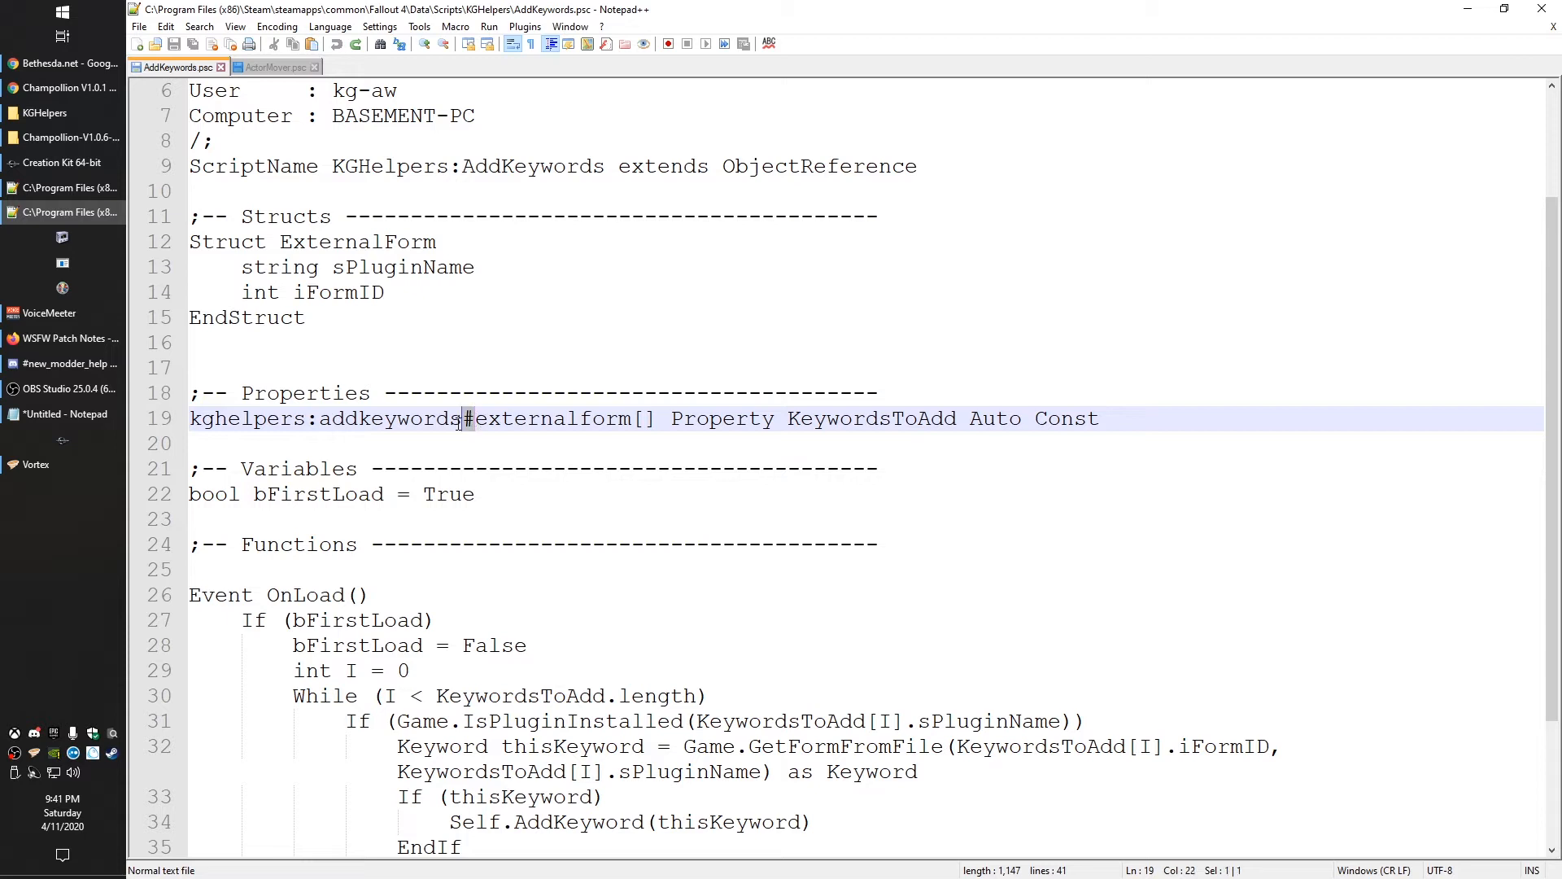
pyautogui.moveTo(473, 419); pyautogui.dragTo(190, 418)
pyautogui.press('Delete')
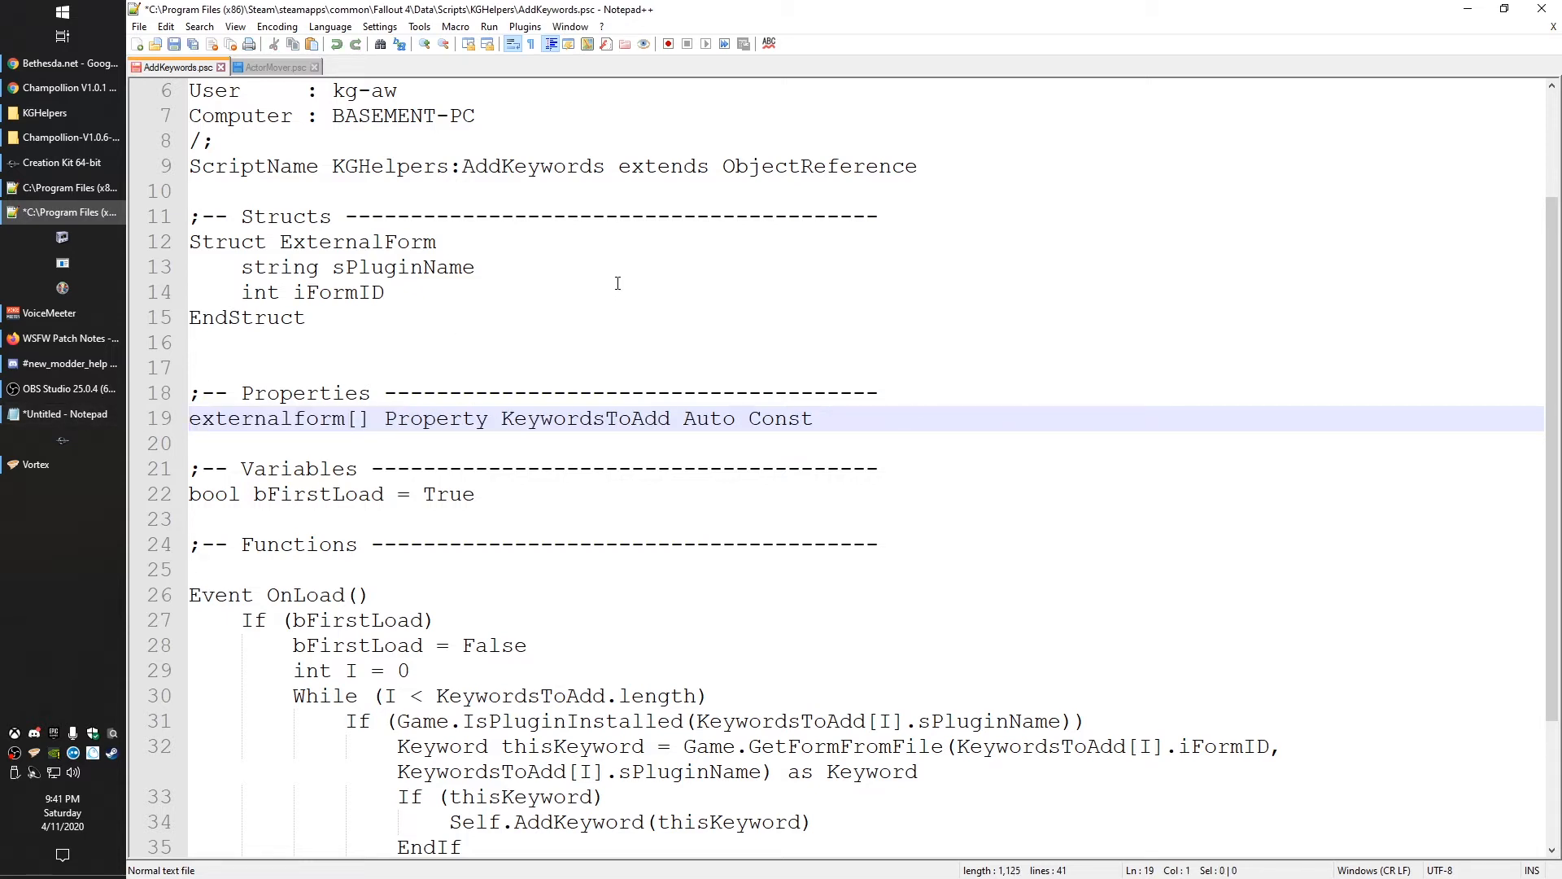
pyautogui.hotkey('ctrl', 'z')
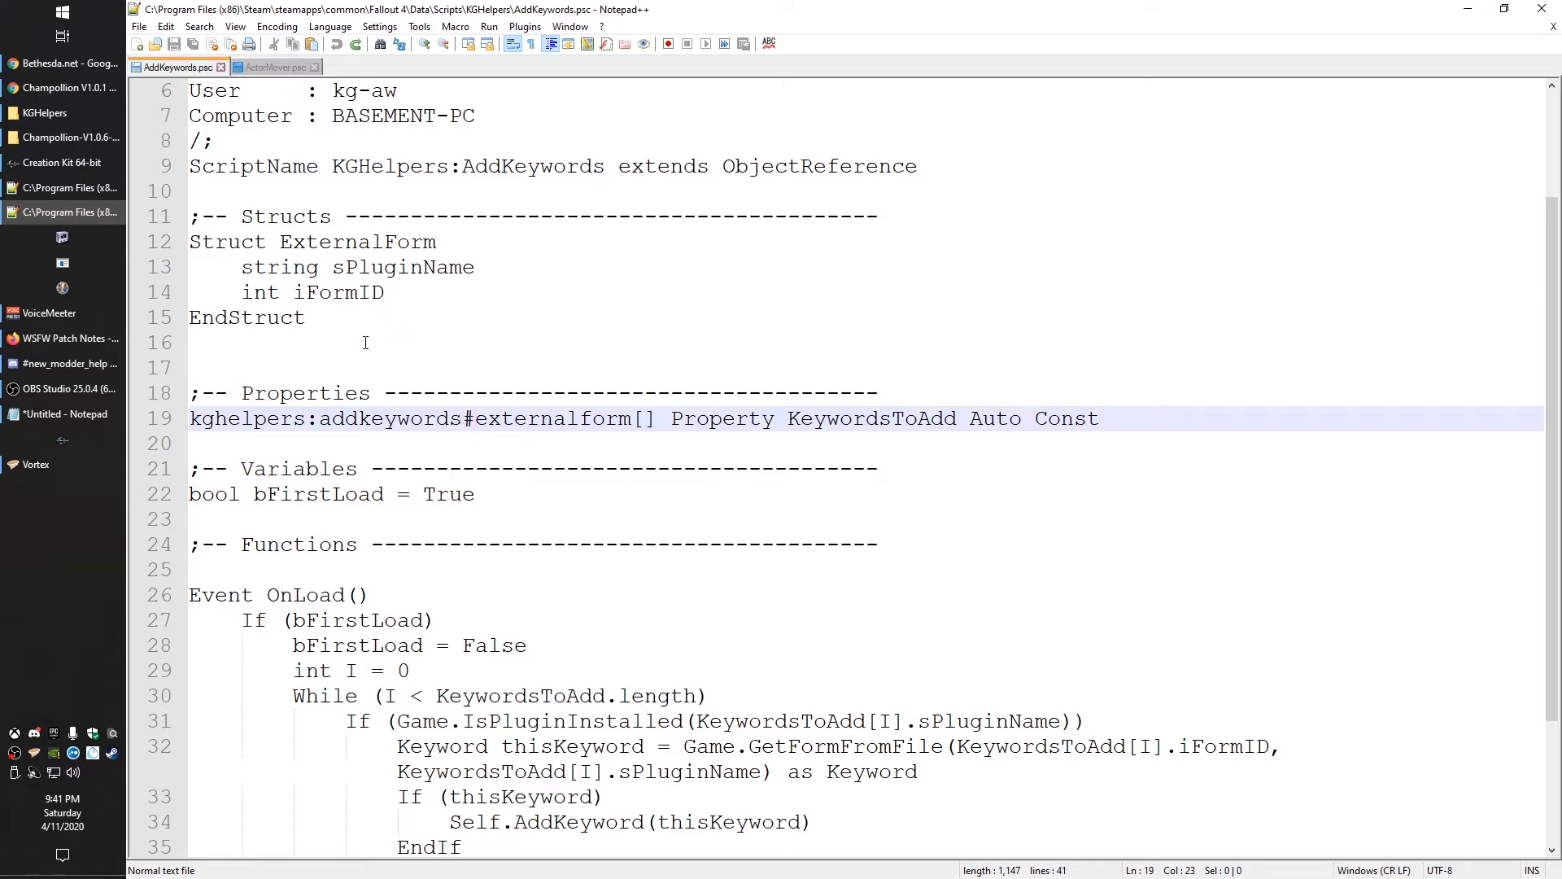
# - Recheck the ExternalForm struct and the separator in line 19's property type
pyautogui.moveTo(363, 342); pyautogui.dragTo(188, 242)
pyautogui.click(440, 327)
pyautogui.click(463, 418)
pyautogui.moveTo(463, 417); pyautogui.dragTo(189, 393)
pyautogui.click(463, 417)
pyautogui.moveTo(476, 419); pyautogui.dragTo(465, 418)
pyautogui.write(':')
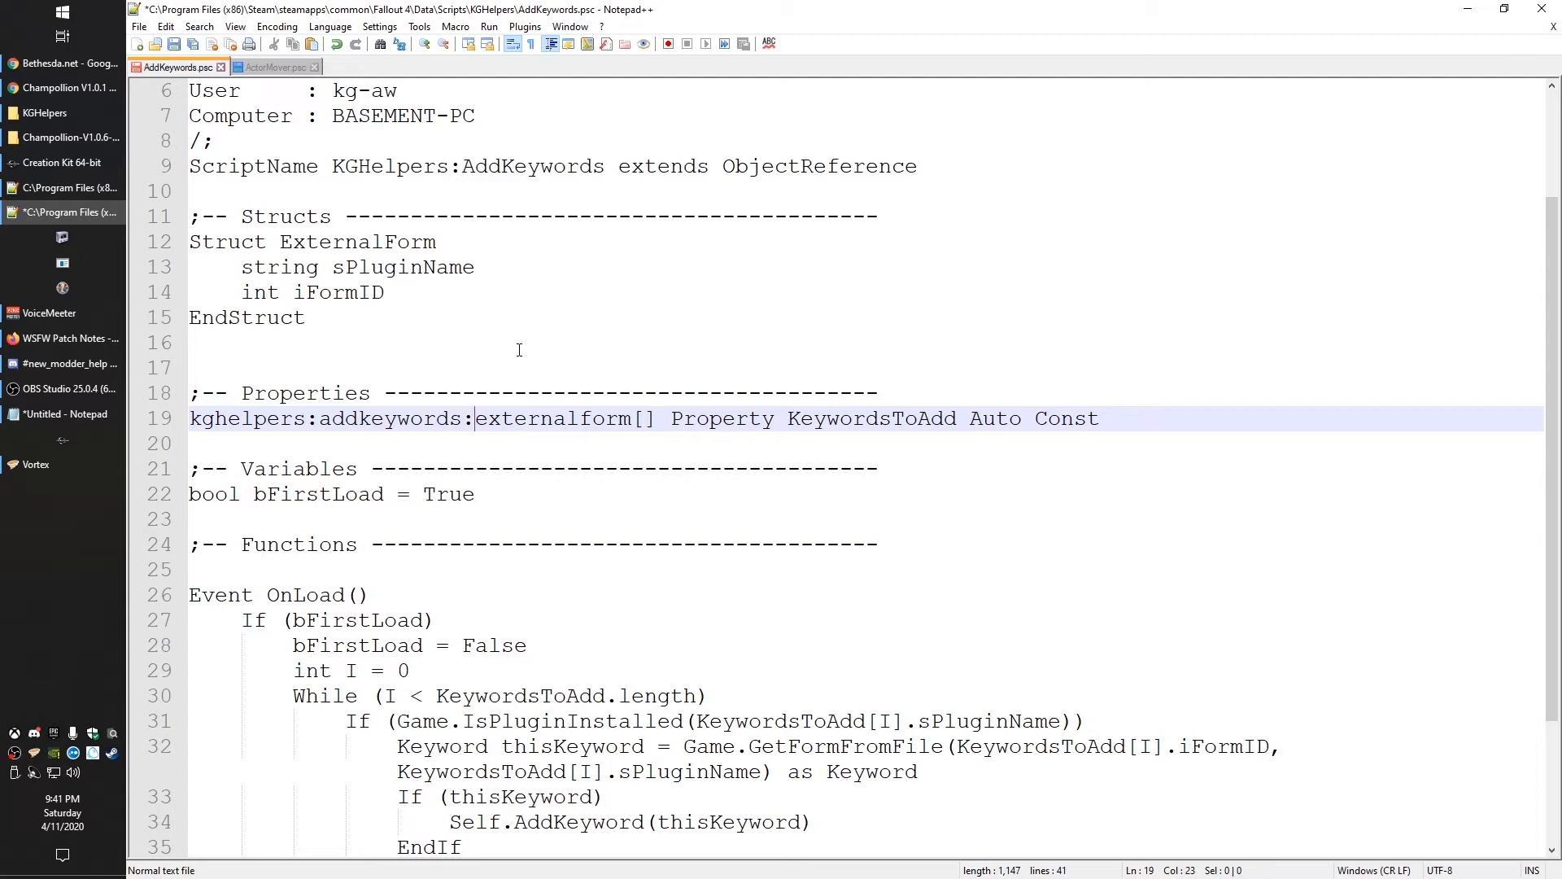
pyautogui.scroll(-1, 630, 427)
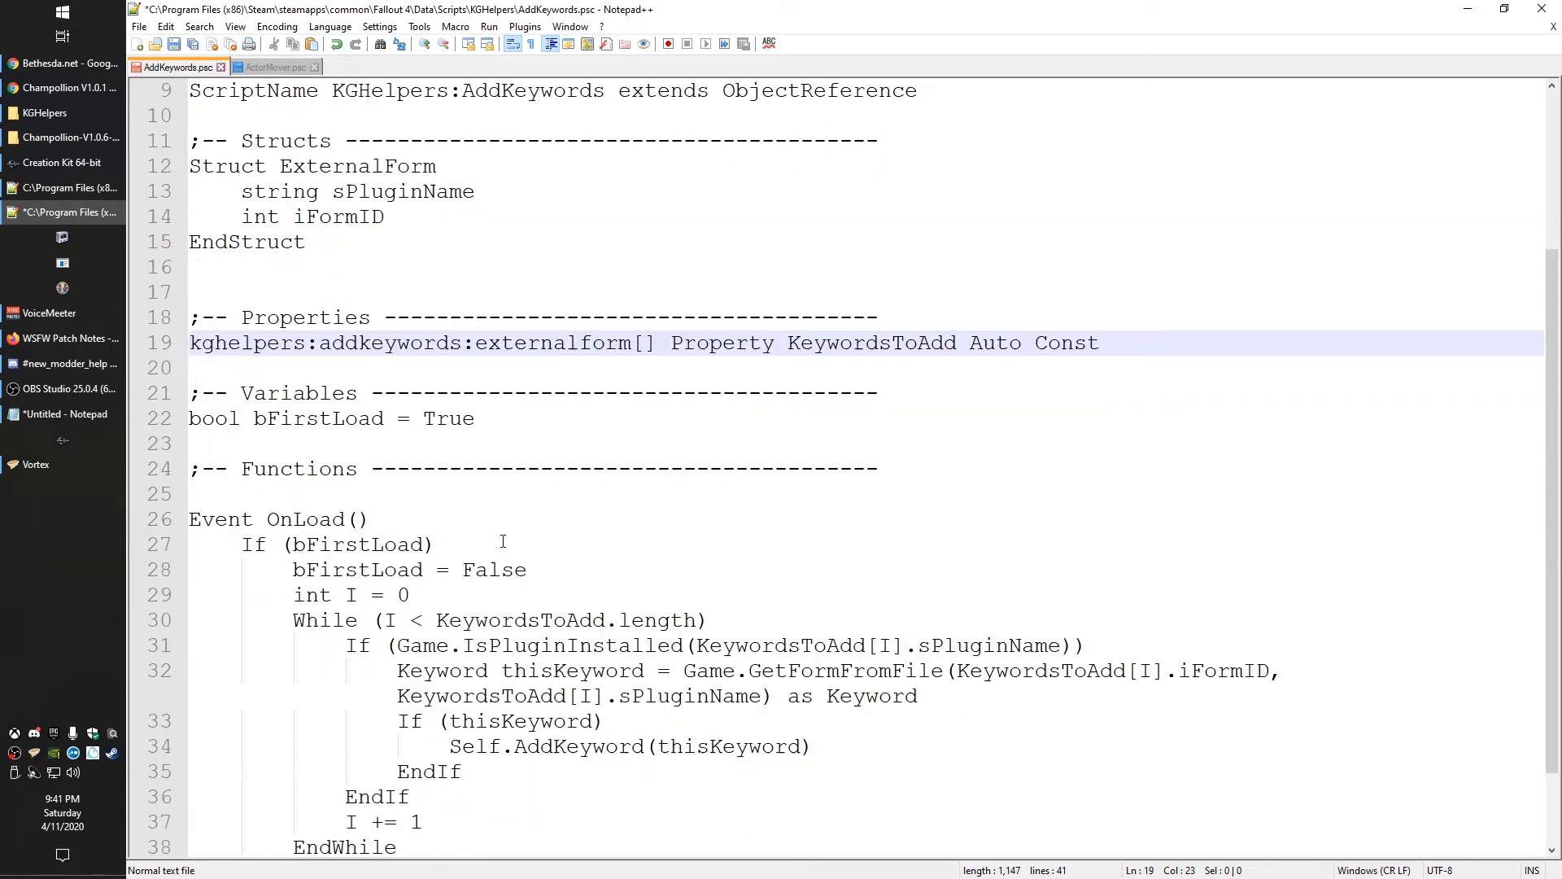
pyautogui.scroll(-2, 576, 441)
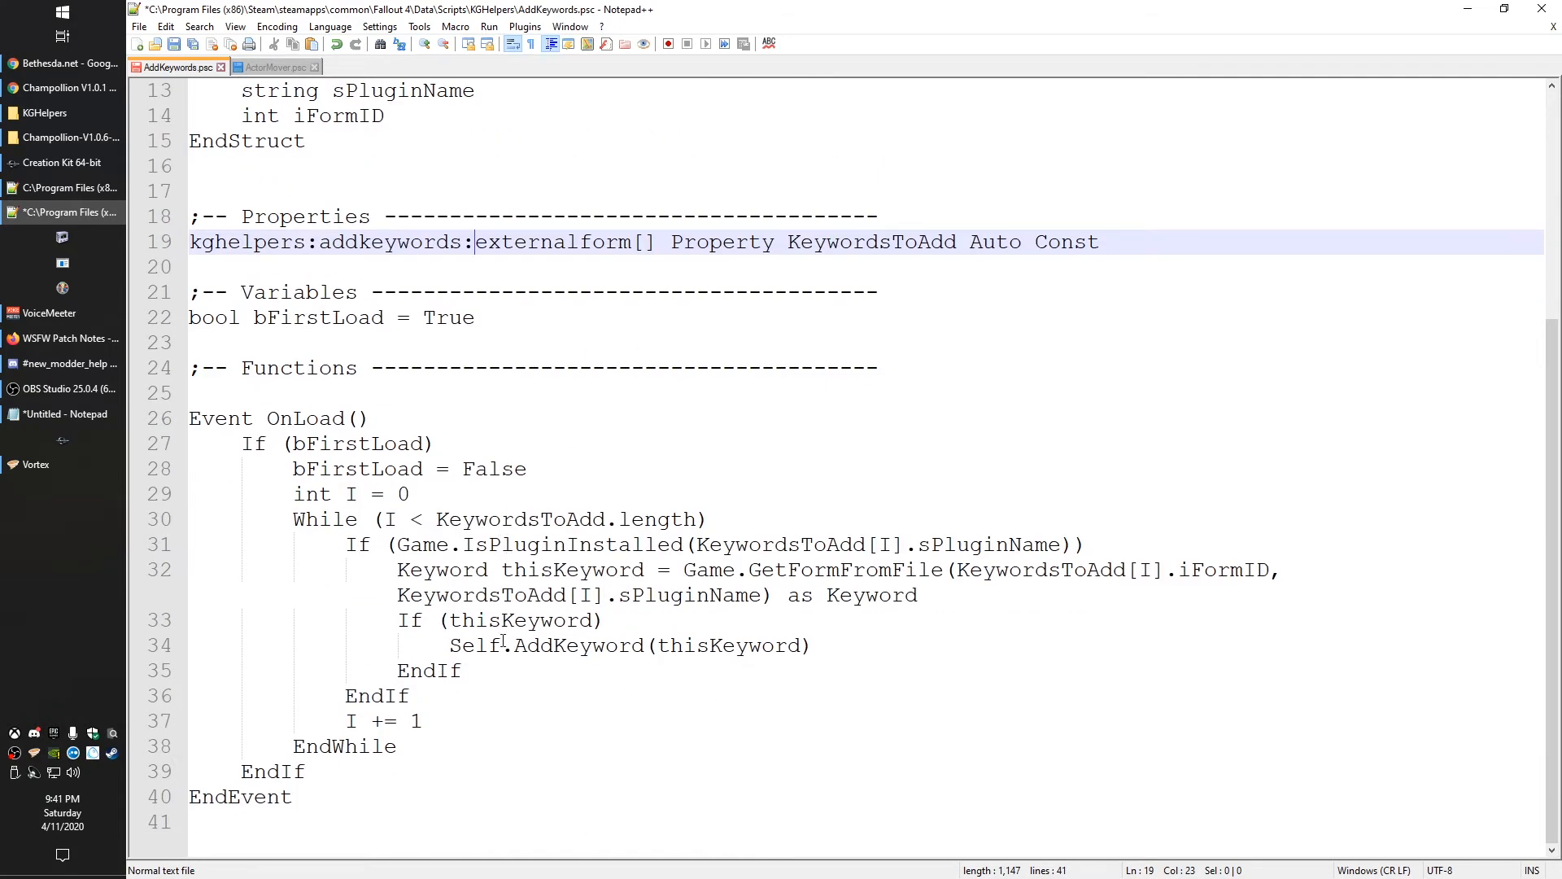
pyautogui.scroll(3, 505, 644)
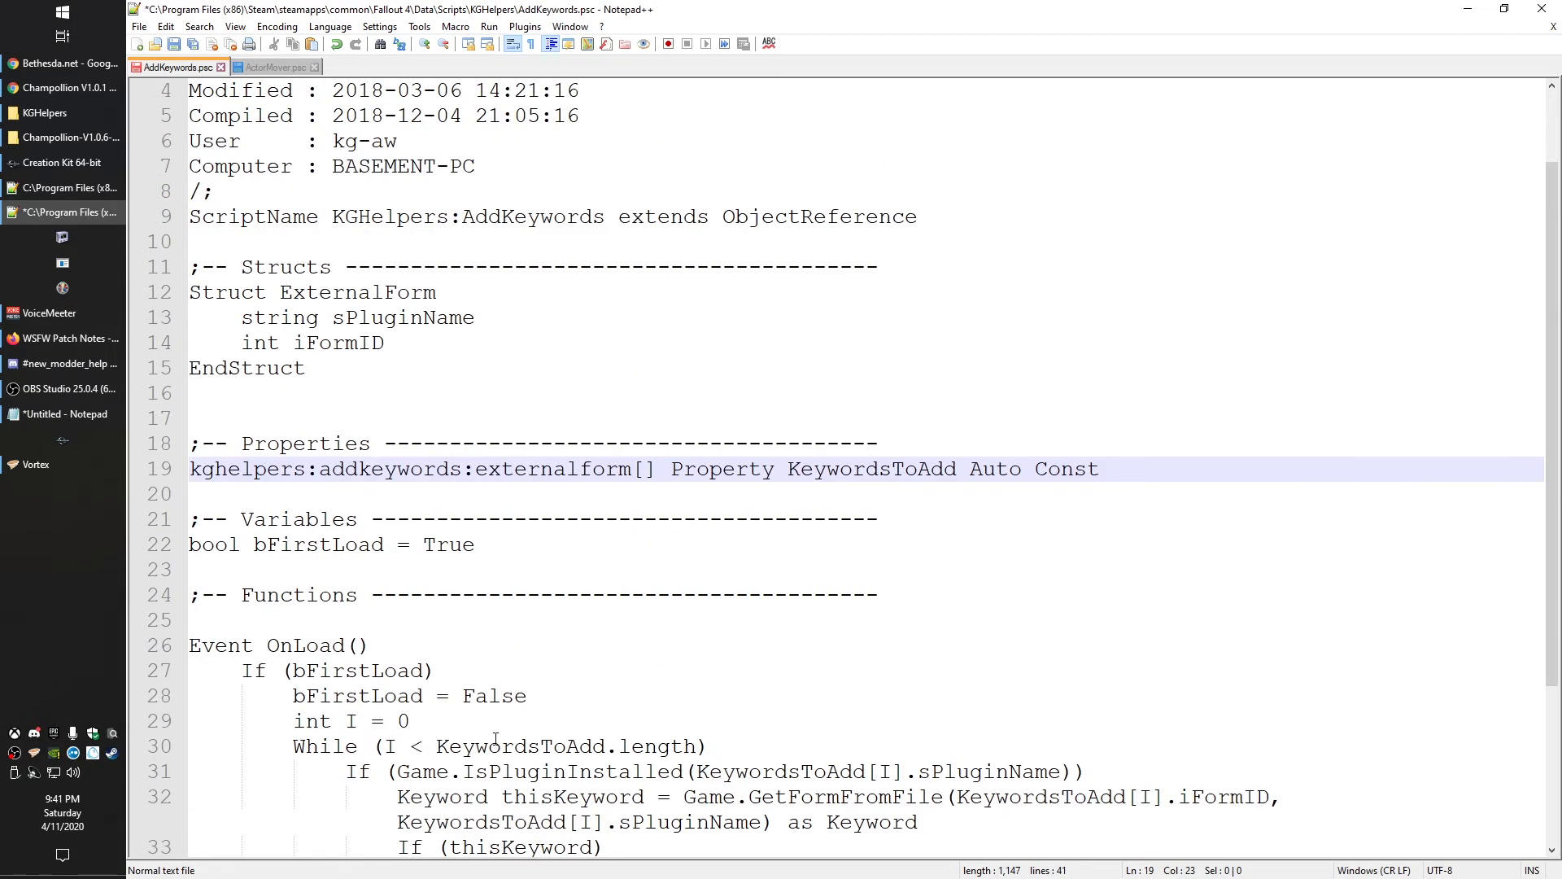
# - Review the Struct keyword and the whole Structs section of AddKeywords.psc
pyautogui.click(294, 299)
pyautogui.doubleClick(225, 293)
pyautogui.scroll(-3, 531, 623)
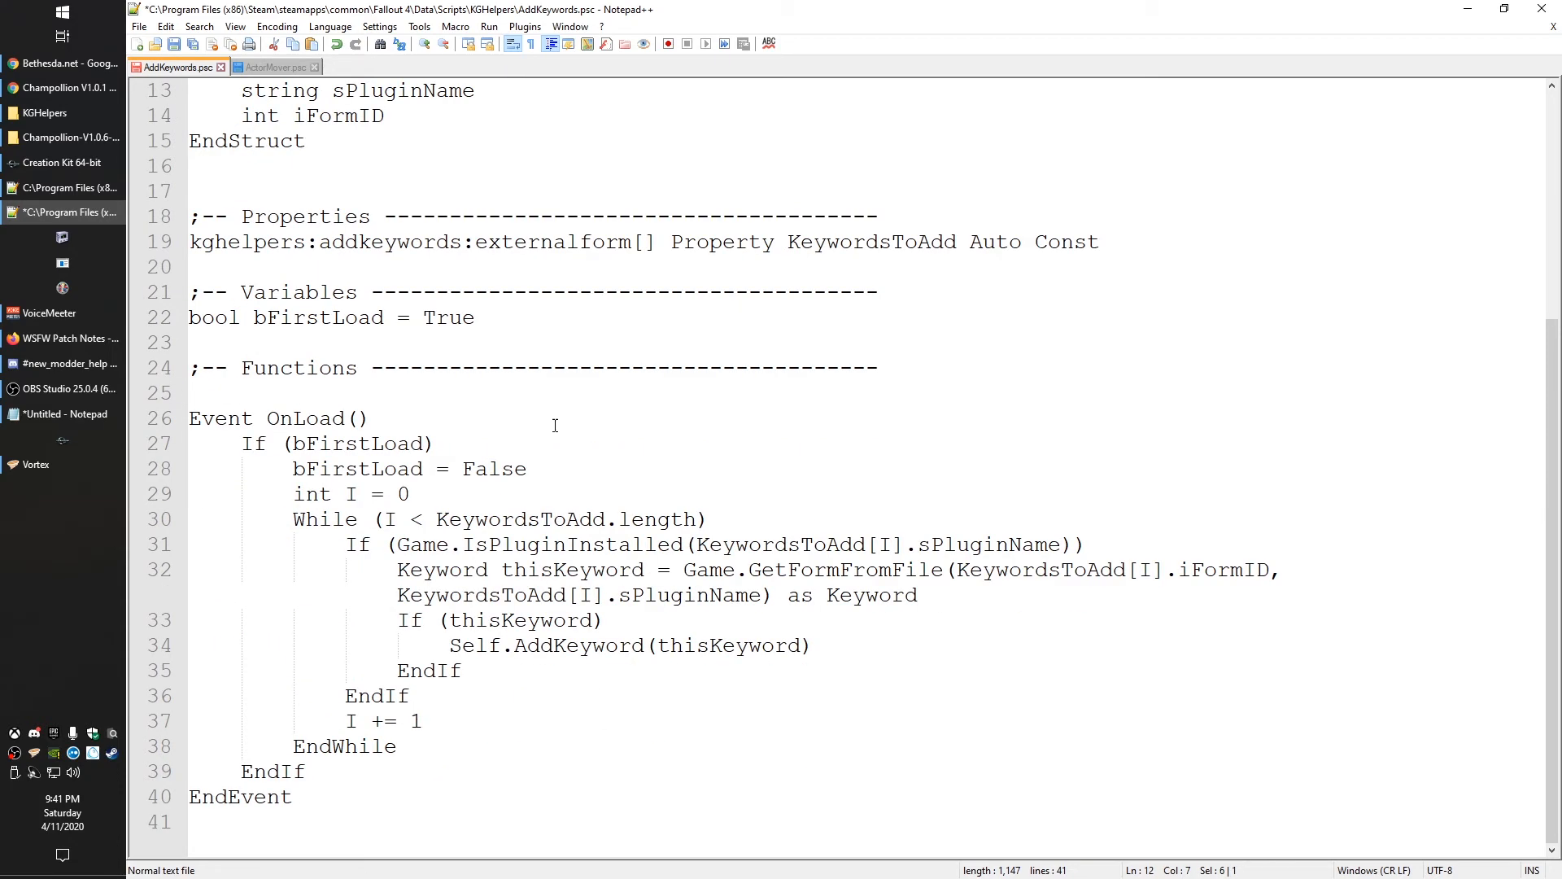
pyautogui.scroll(1, 554, 440)
pyautogui.scroll(4, 613, 669)
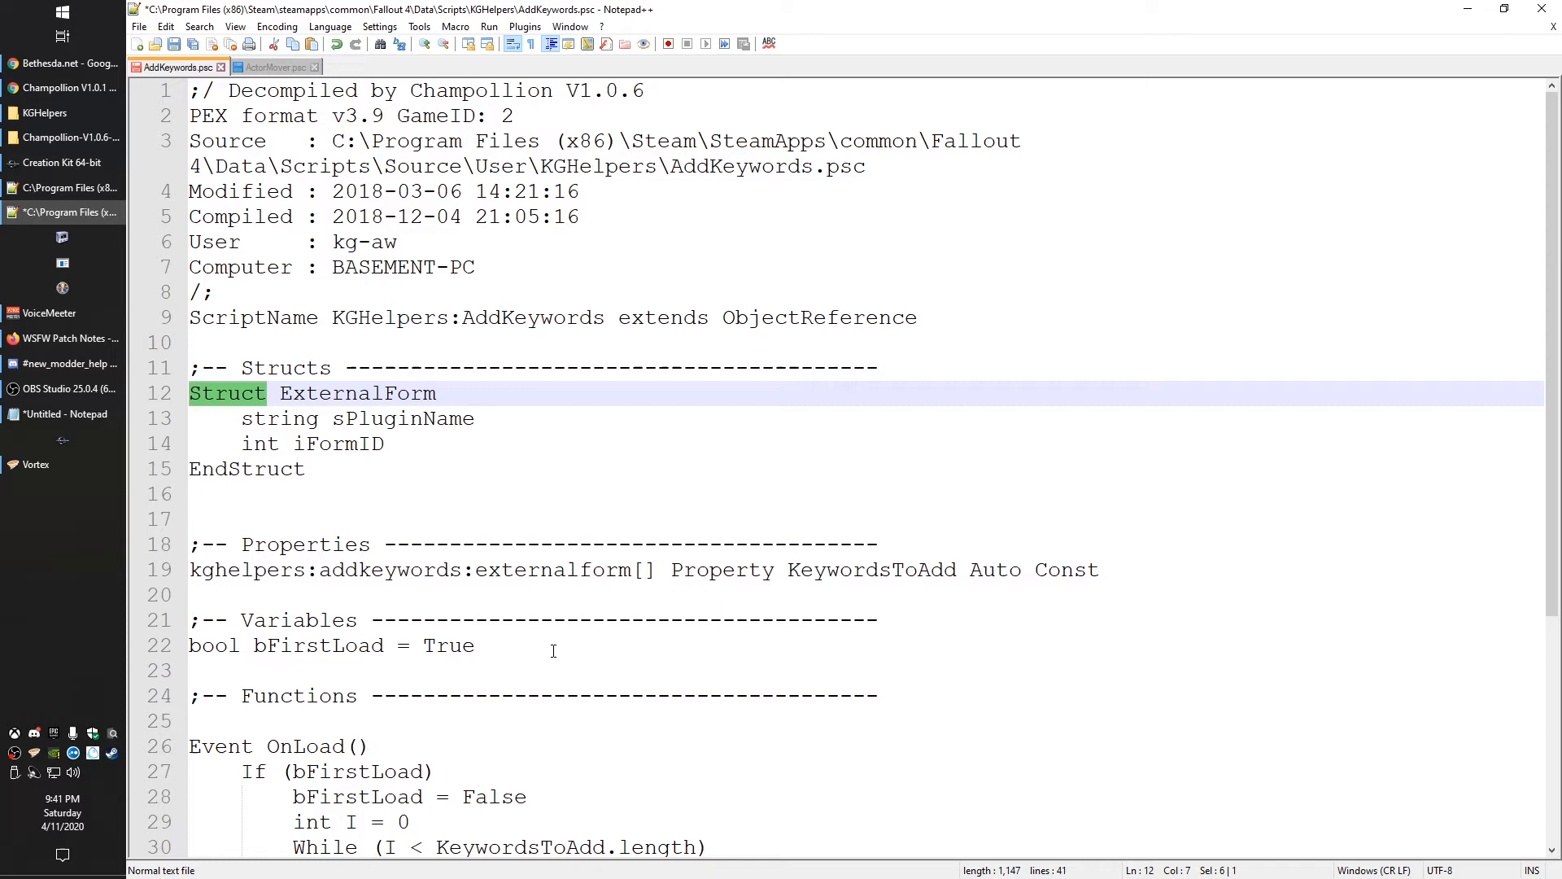
pyautogui.scroll(-2, 551, 649)
pyautogui.moveTo(307, 318); pyautogui.dragTo(191, 217)
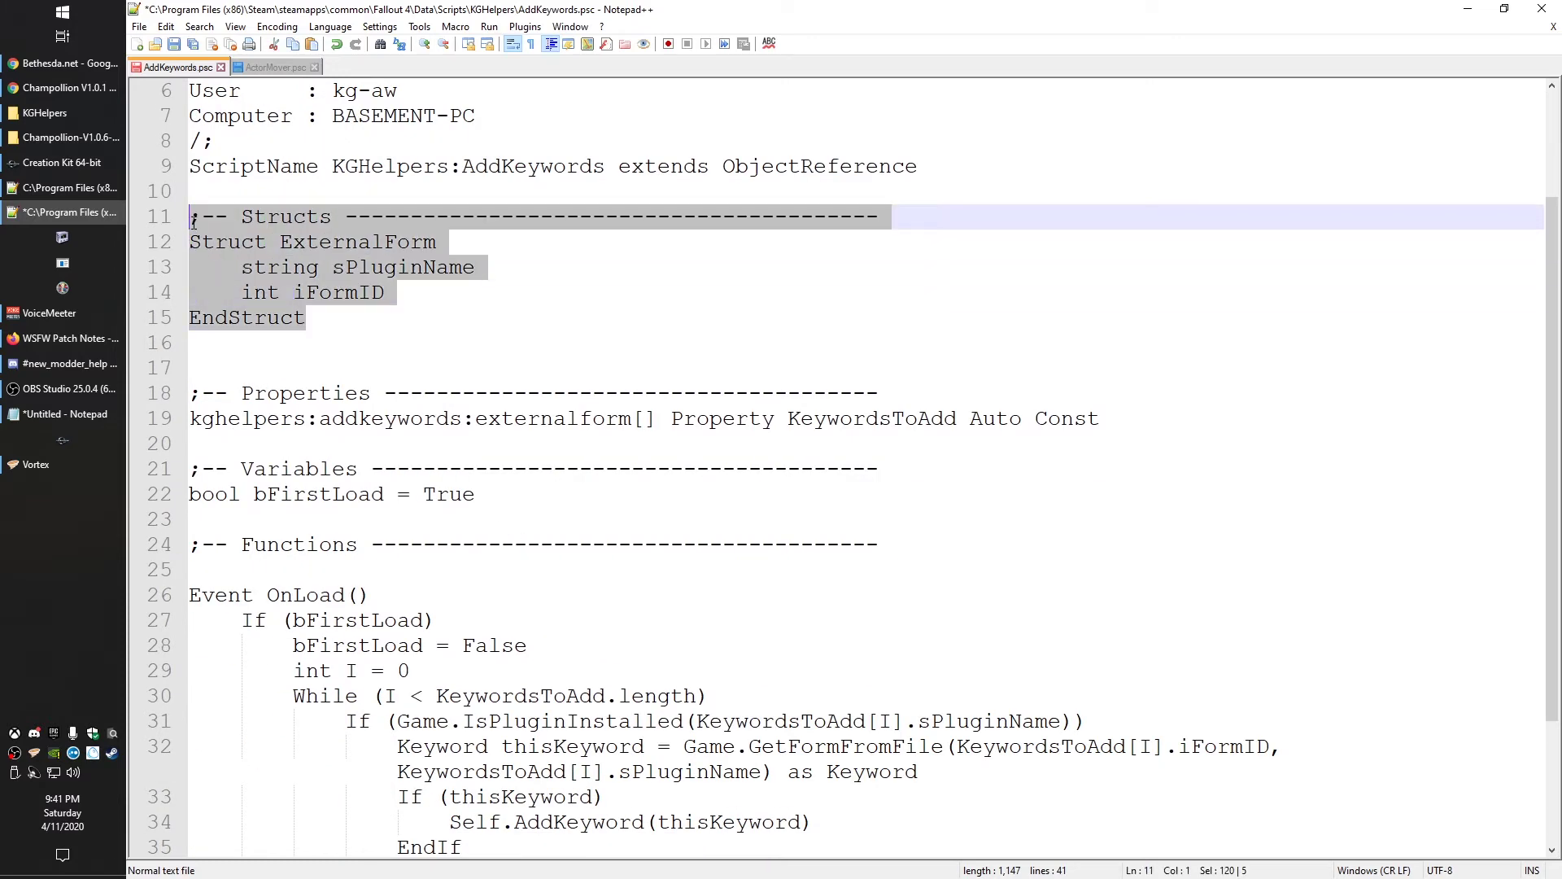
pyautogui.click(473, 271)
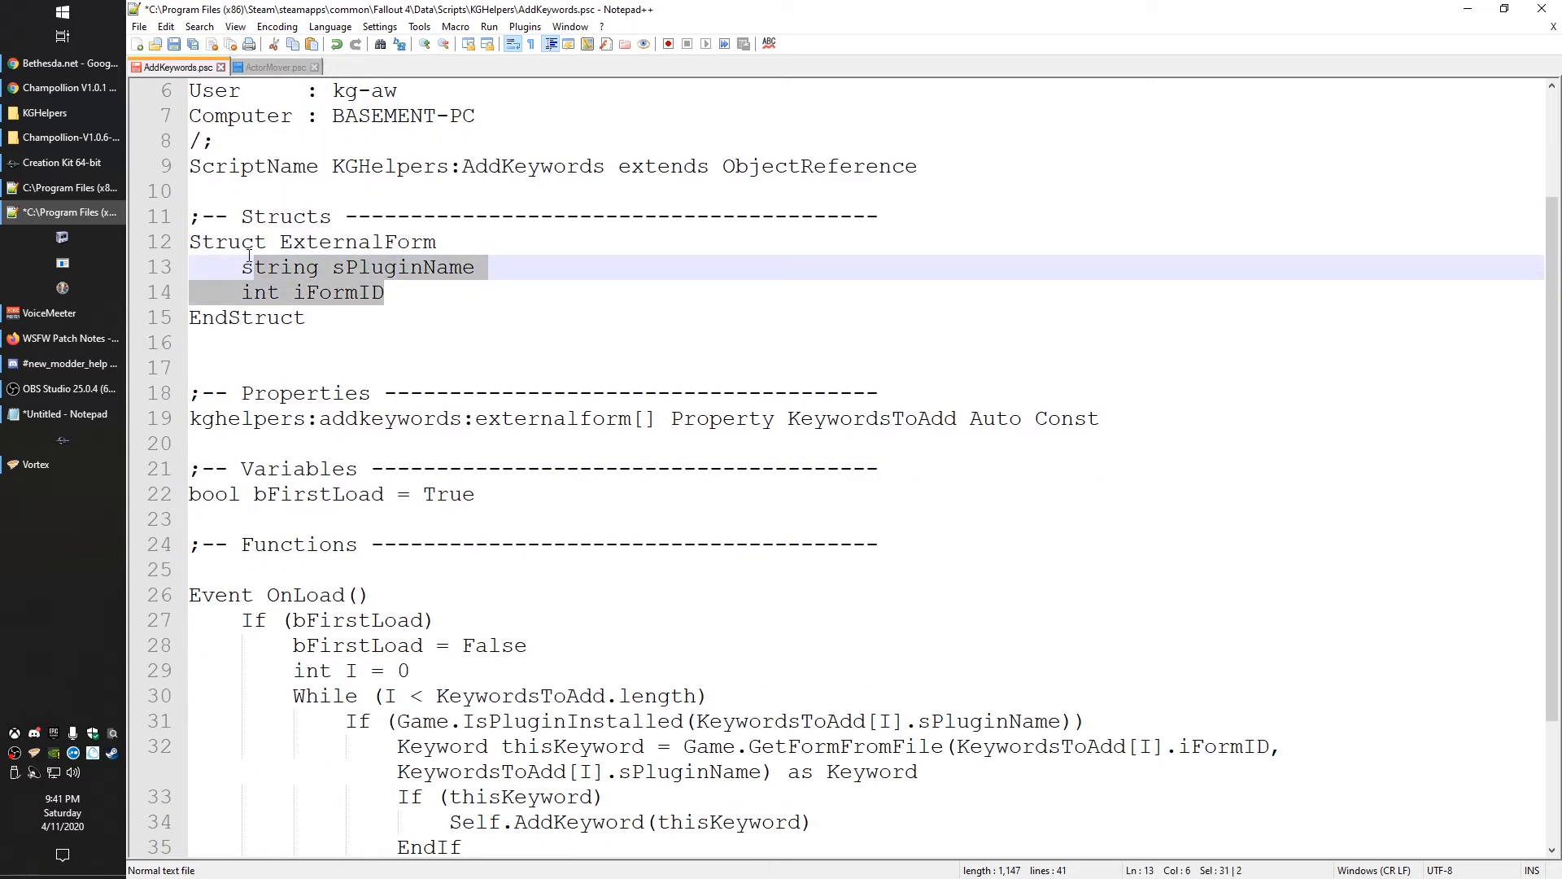
pyautogui.moveTo(387, 294); pyautogui.dragTo(242, 241)
pyautogui.scroll(-2, 502, 421)
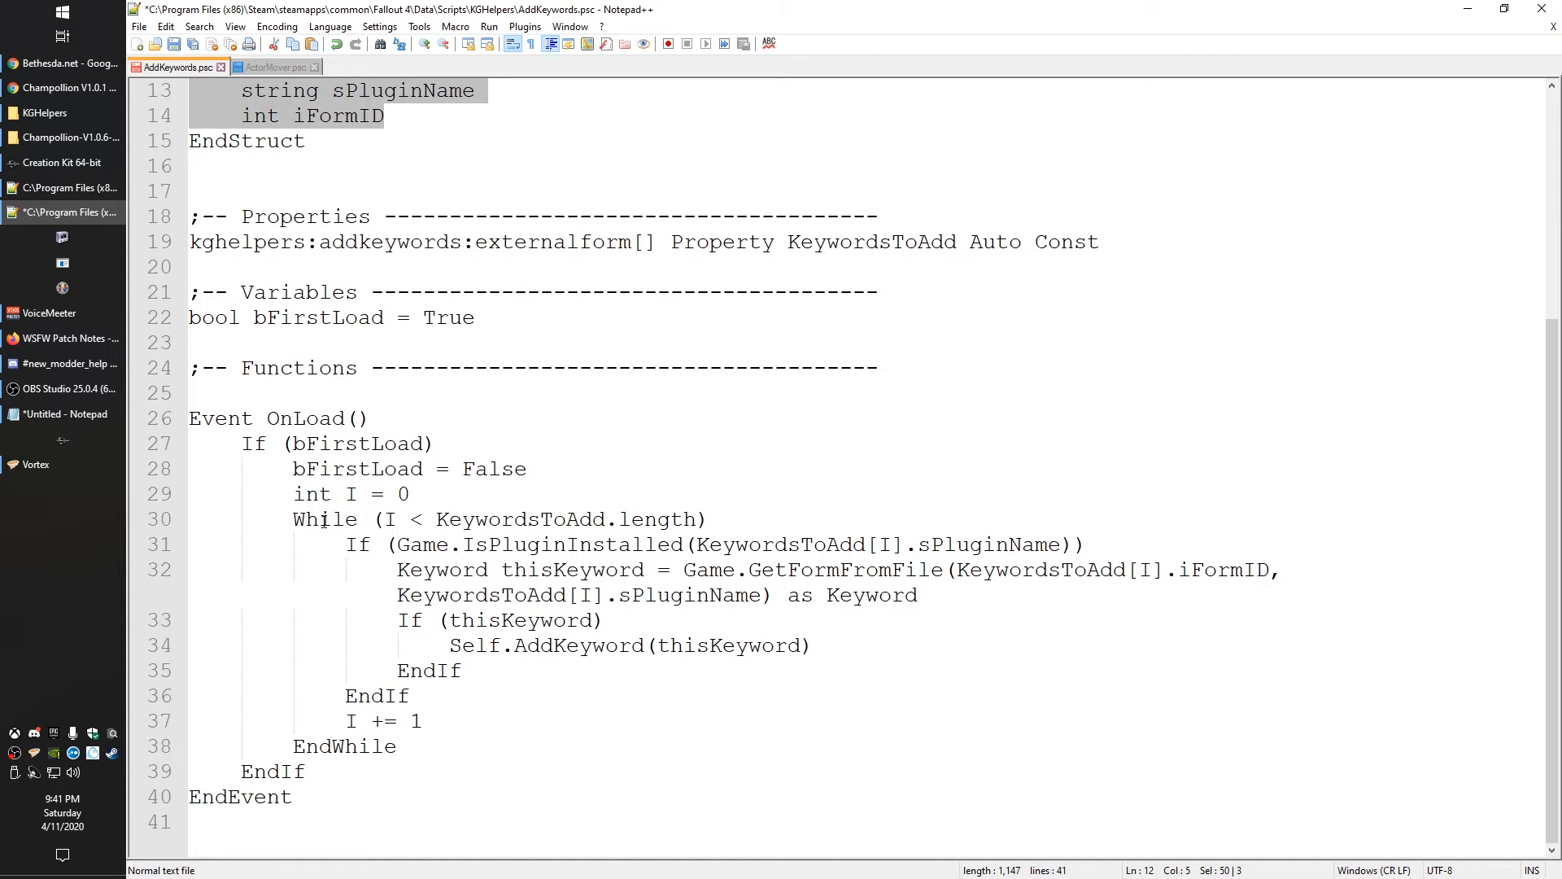
# - Highlight every use of KeywordsToAdd and the ExternalForm struct definition
pyautogui.doubleClick(485, 518)
pyautogui.scroll(2, 245, 546)
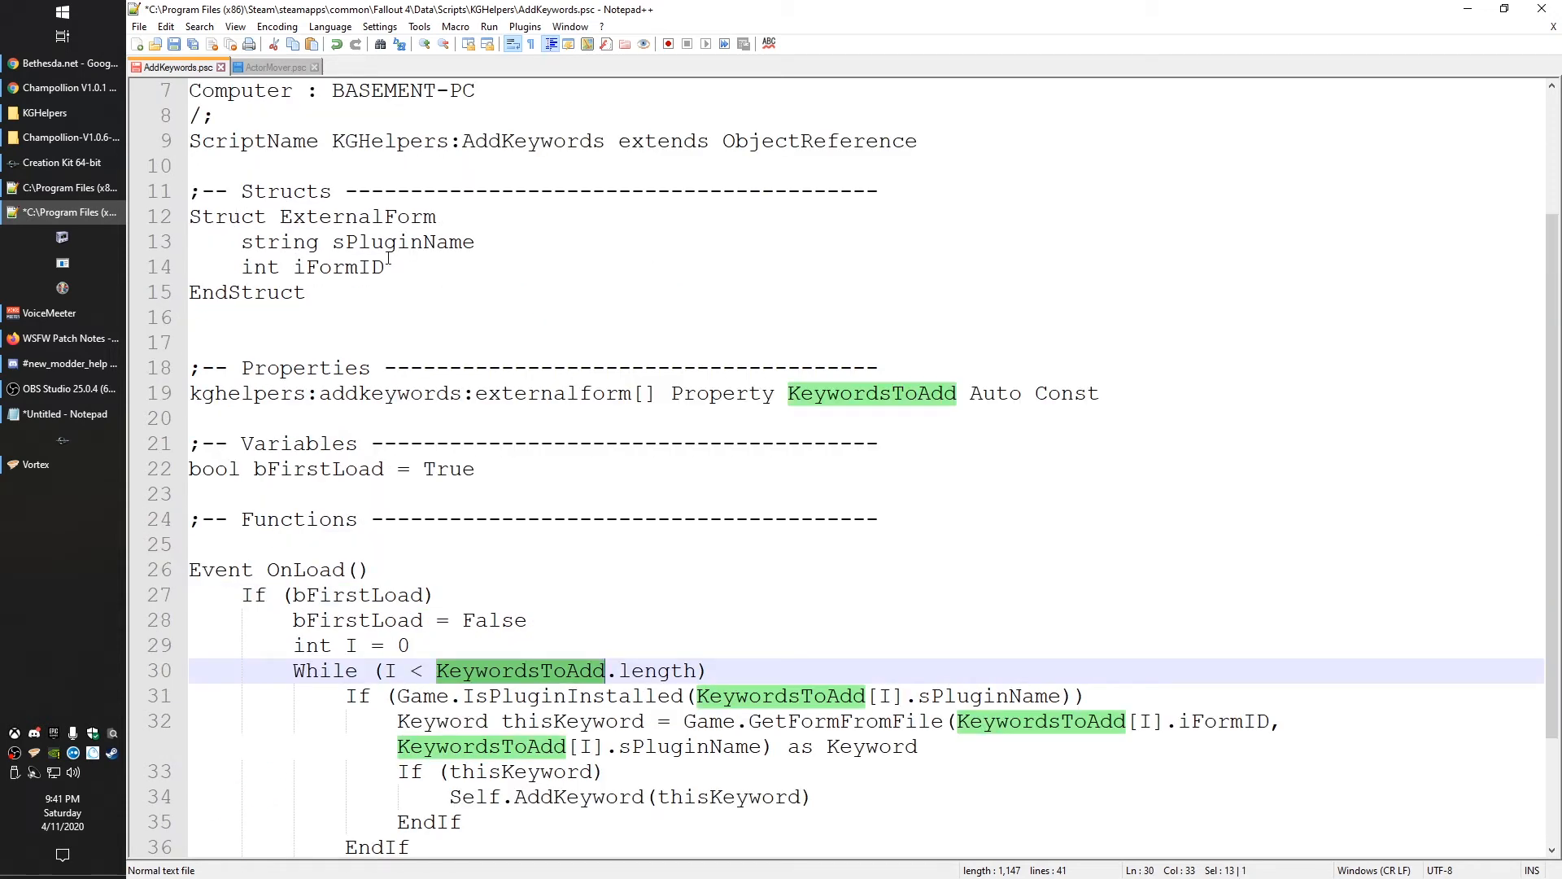
pyautogui.moveTo(366, 293); pyautogui.dragTo(188, 216)
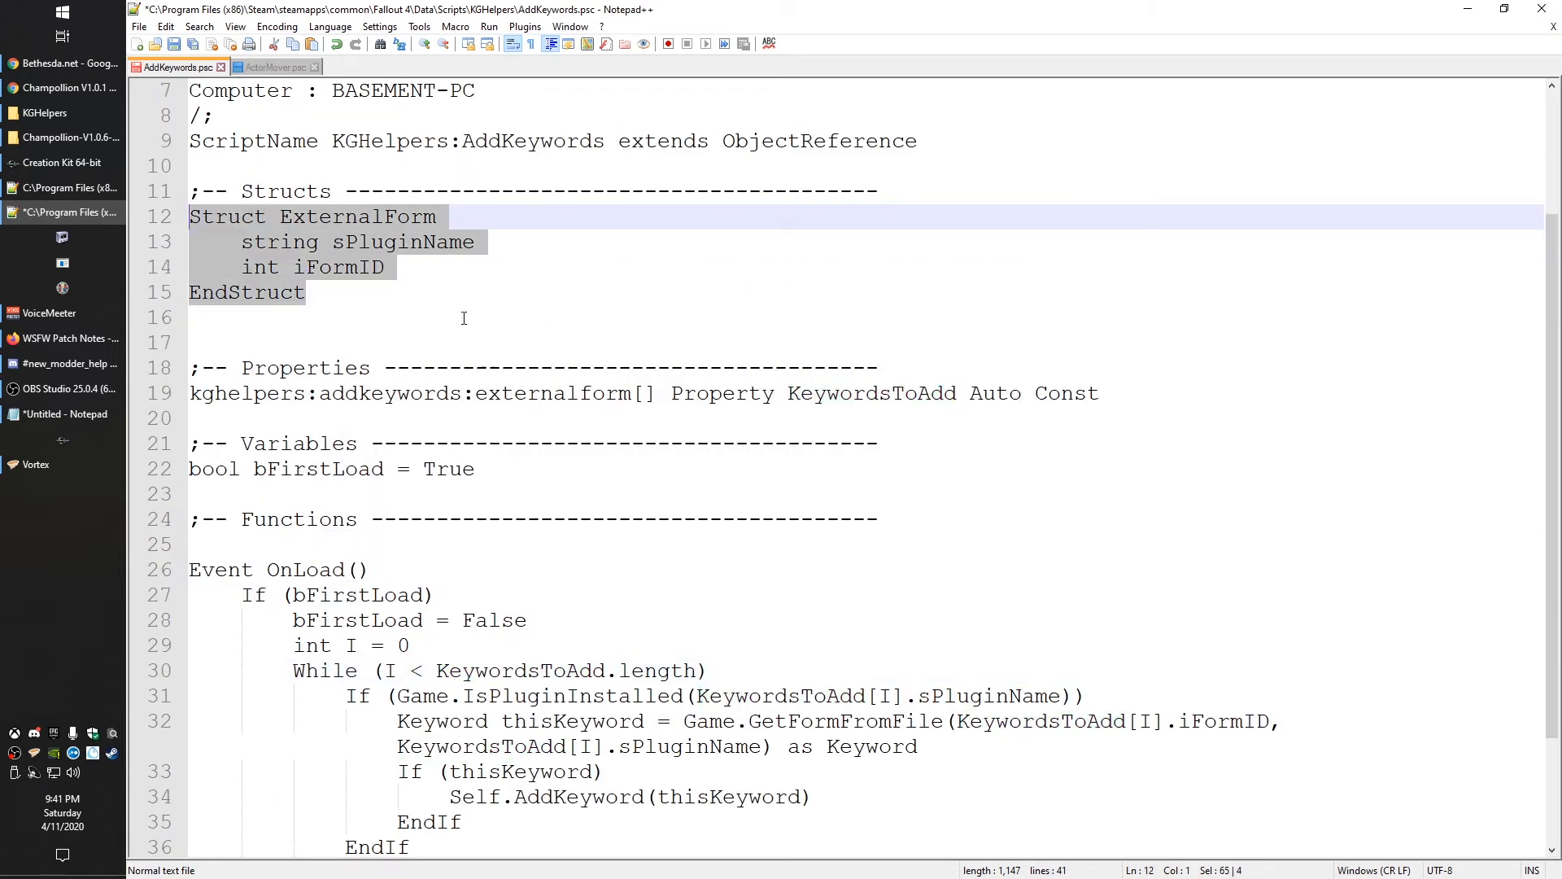
pyautogui.click(440, 283)
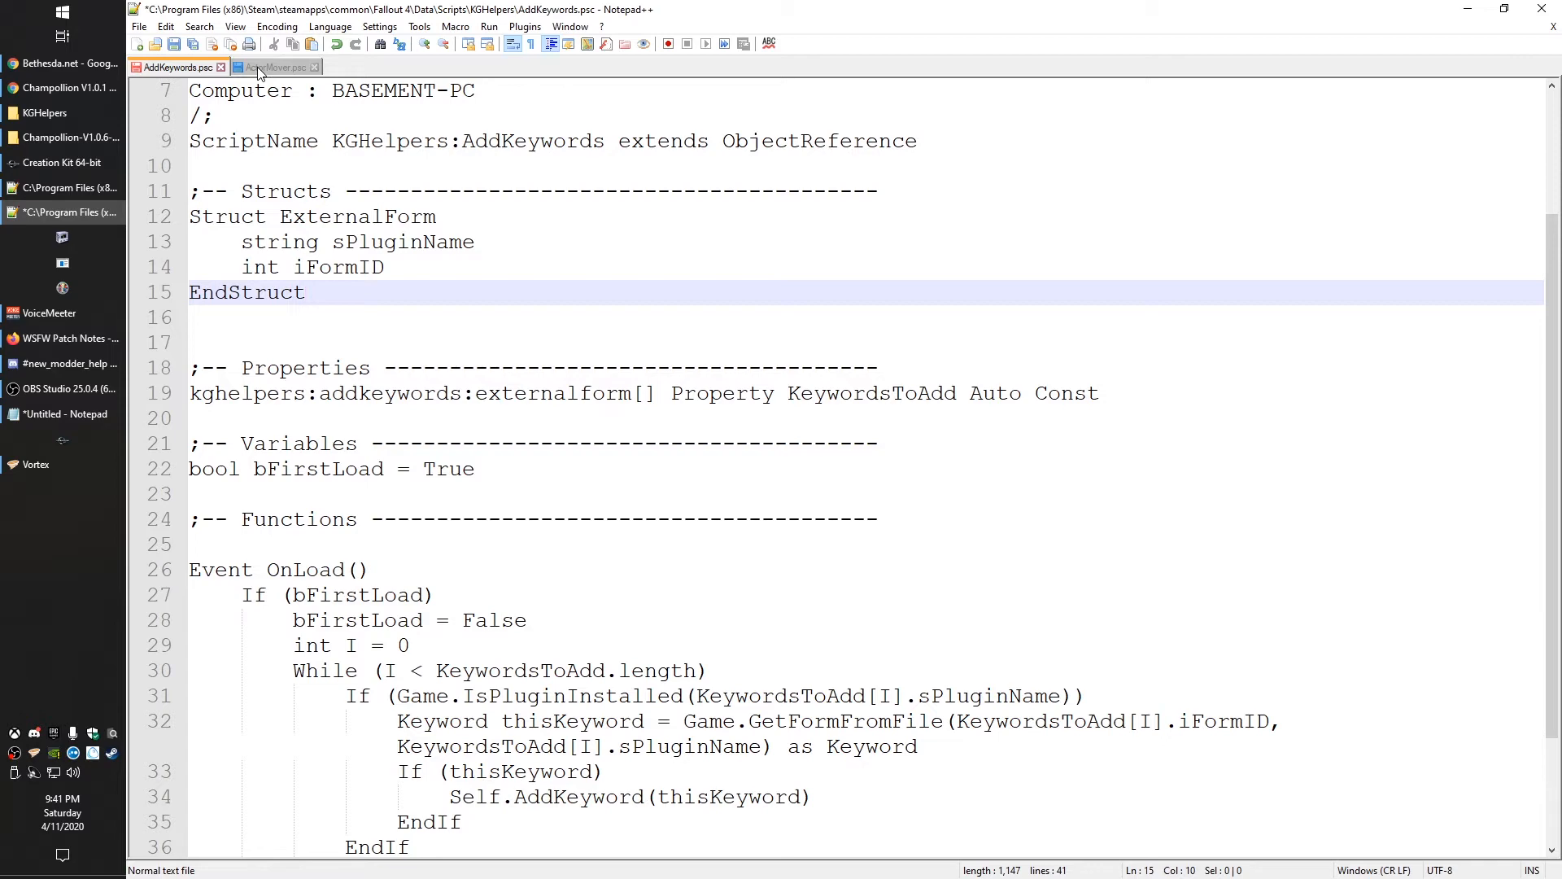
pyautogui.click(257, 67)
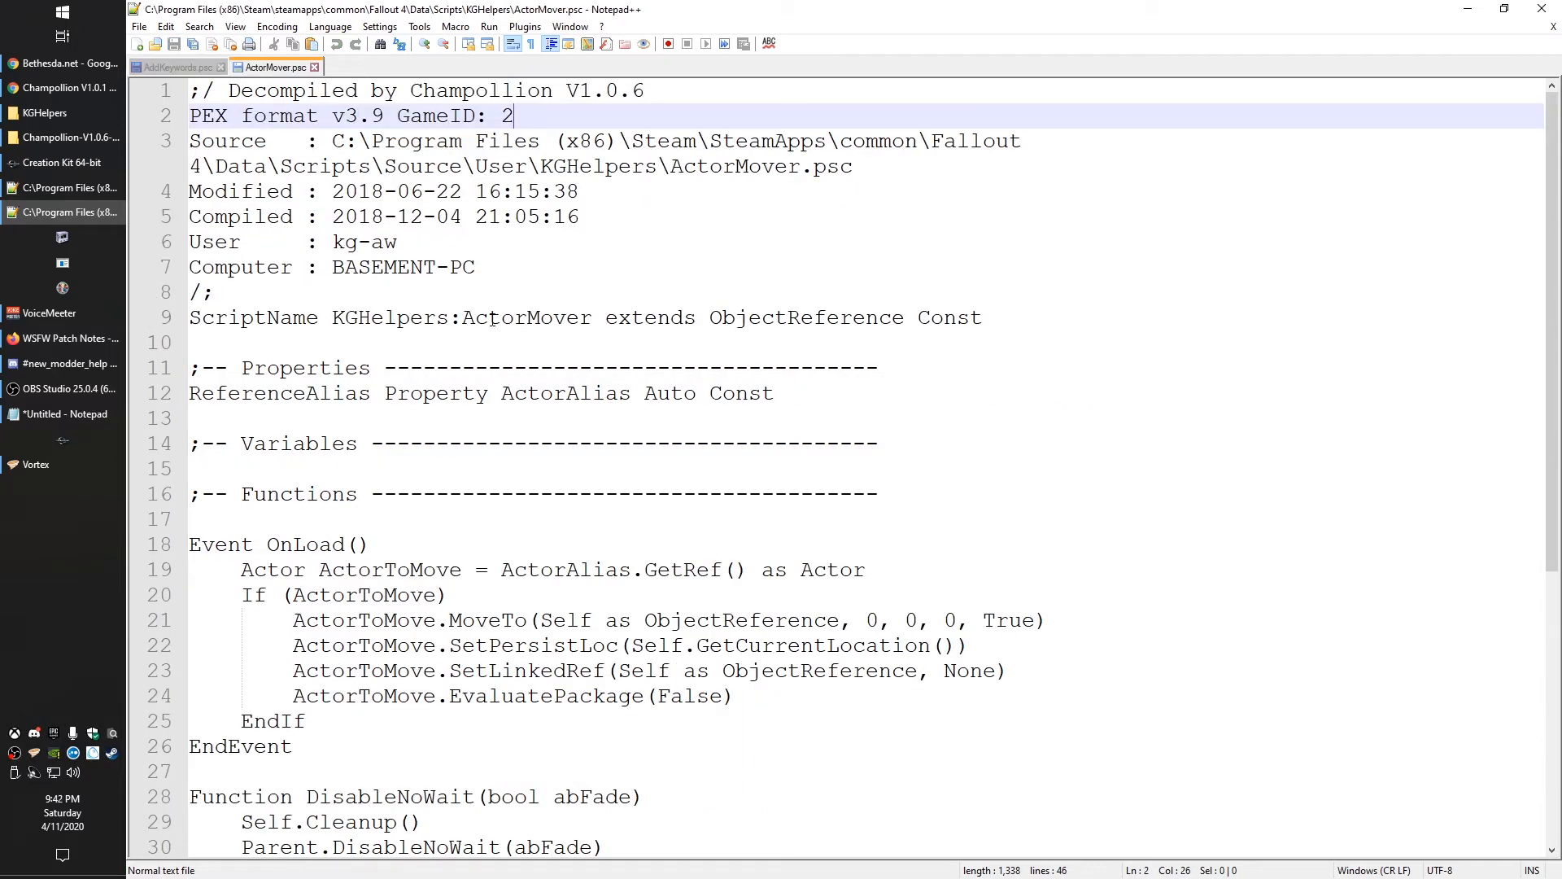
pyautogui.scroll(-1, 789, 380)
pyautogui.scroll(-3, 788, 380)
pyautogui.scroll(-1, 880, 376)
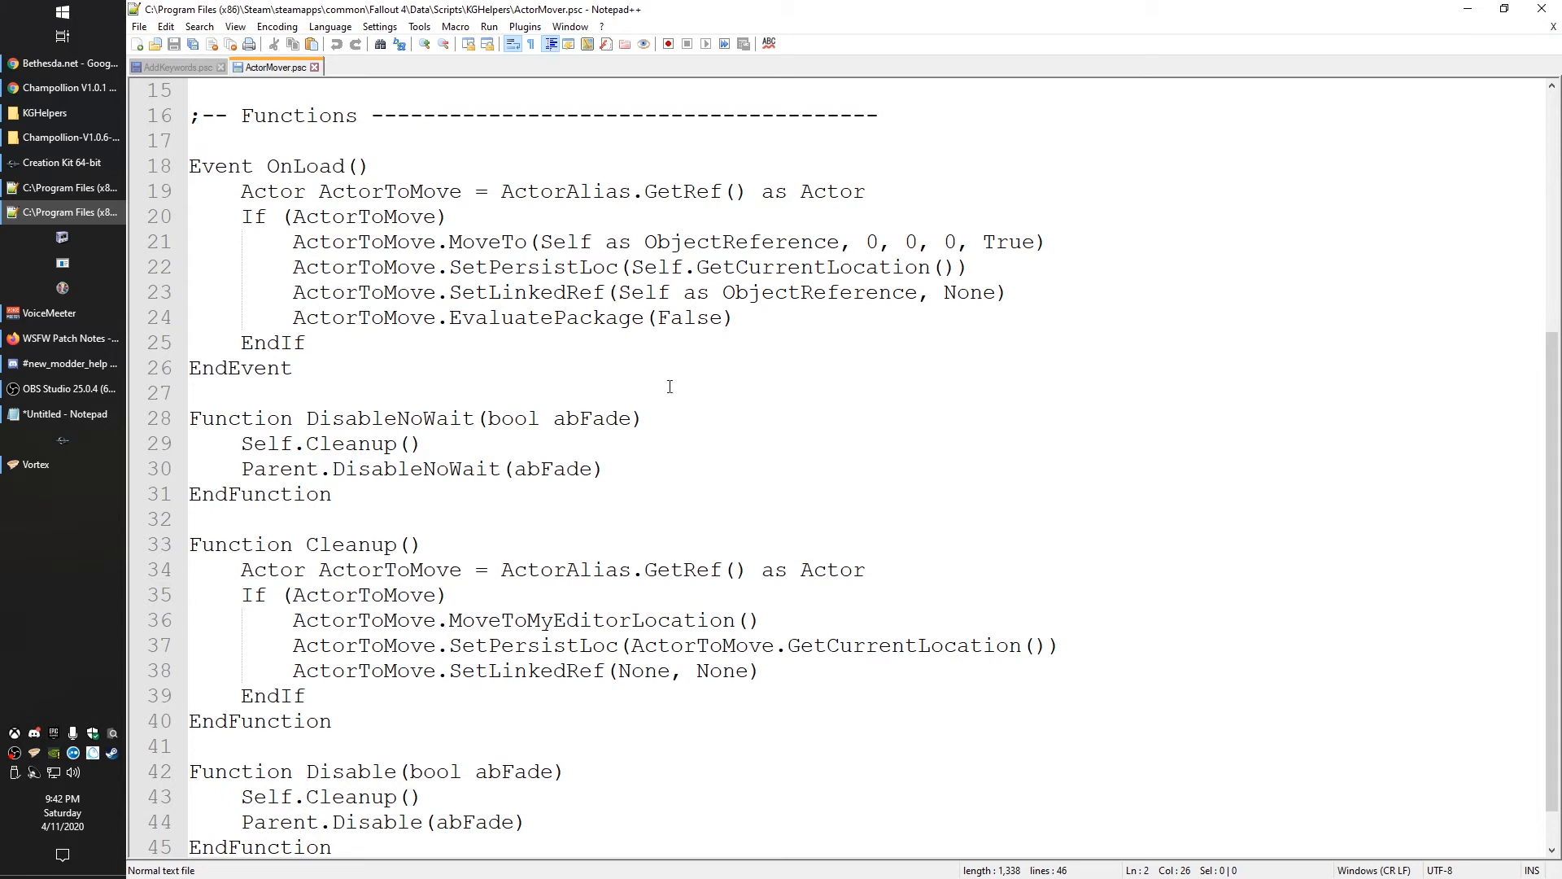
pyautogui.click(782, 490)
pyautogui.moveTo(592, 242); pyautogui.dragTo(643, 242)
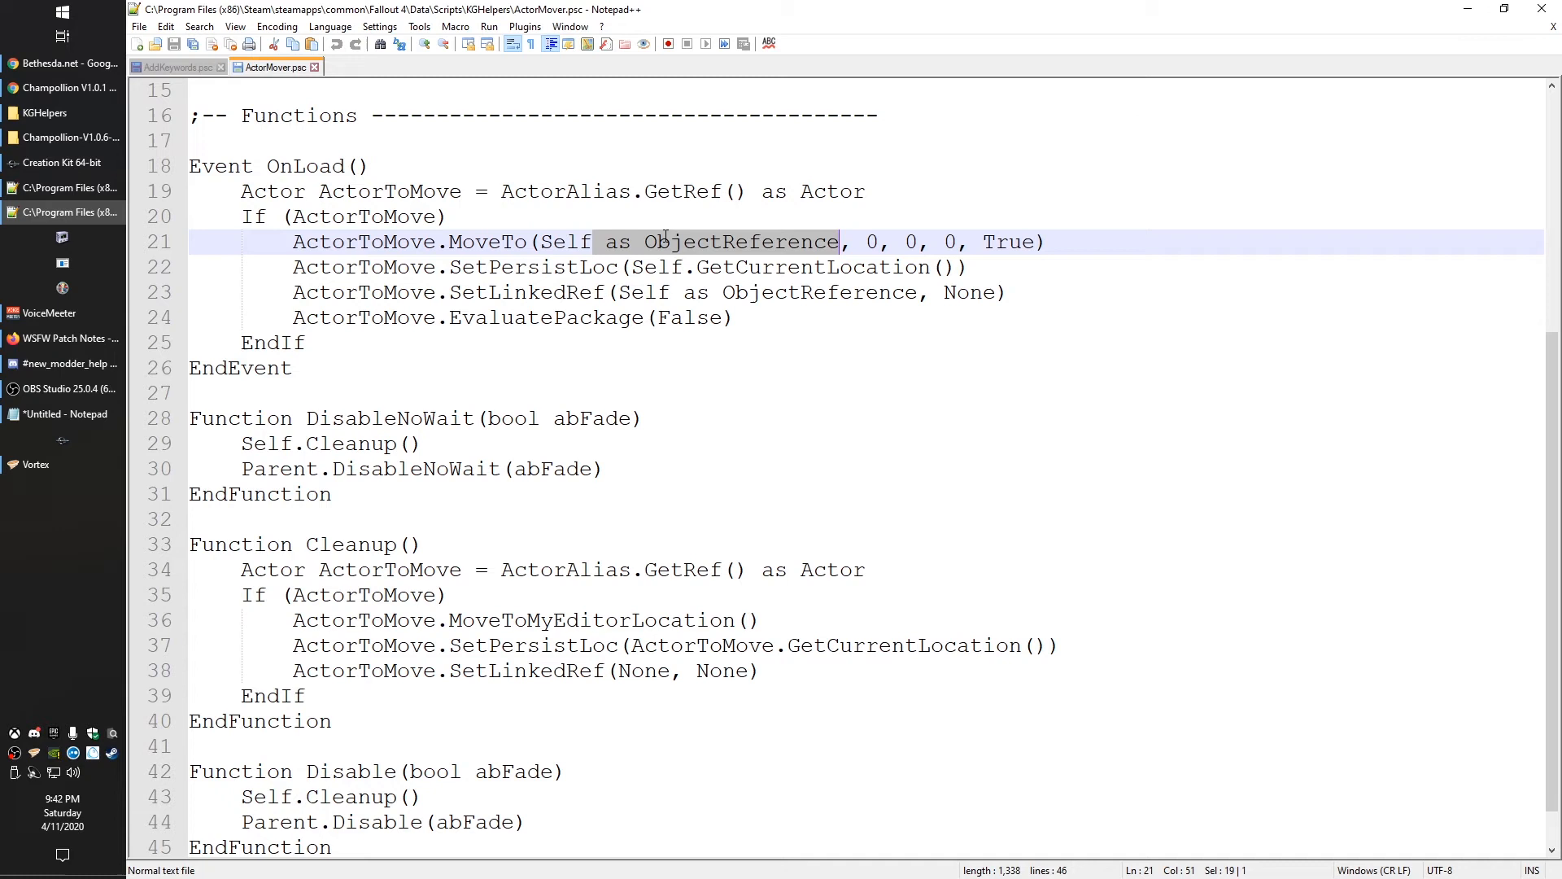
pyautogui.scroll(-1, 560, 557)
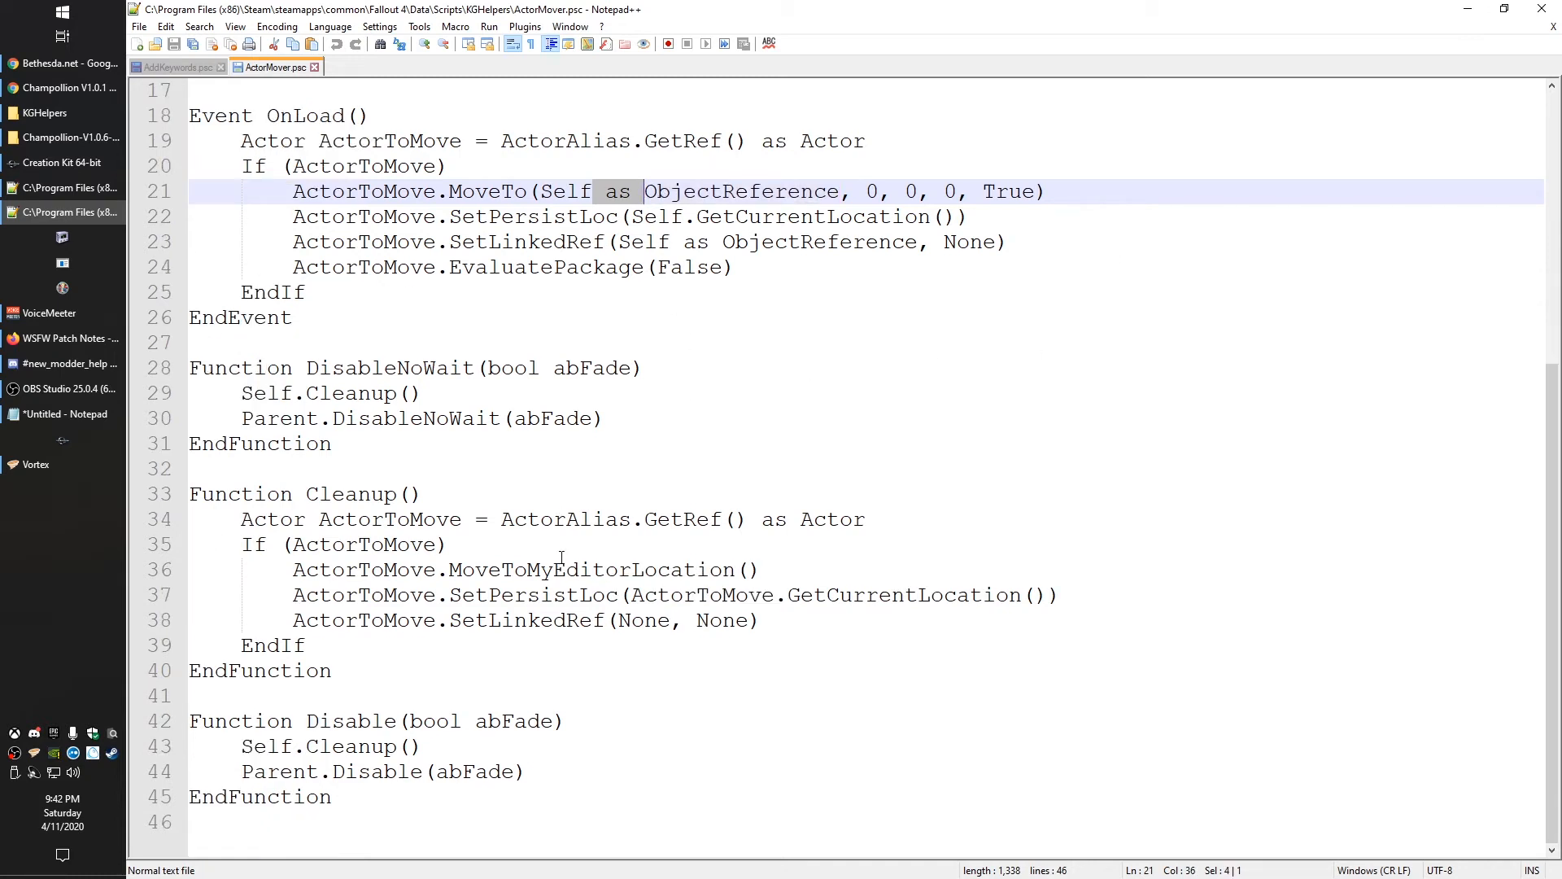
pyautogui.scroll(1, 806, 525)
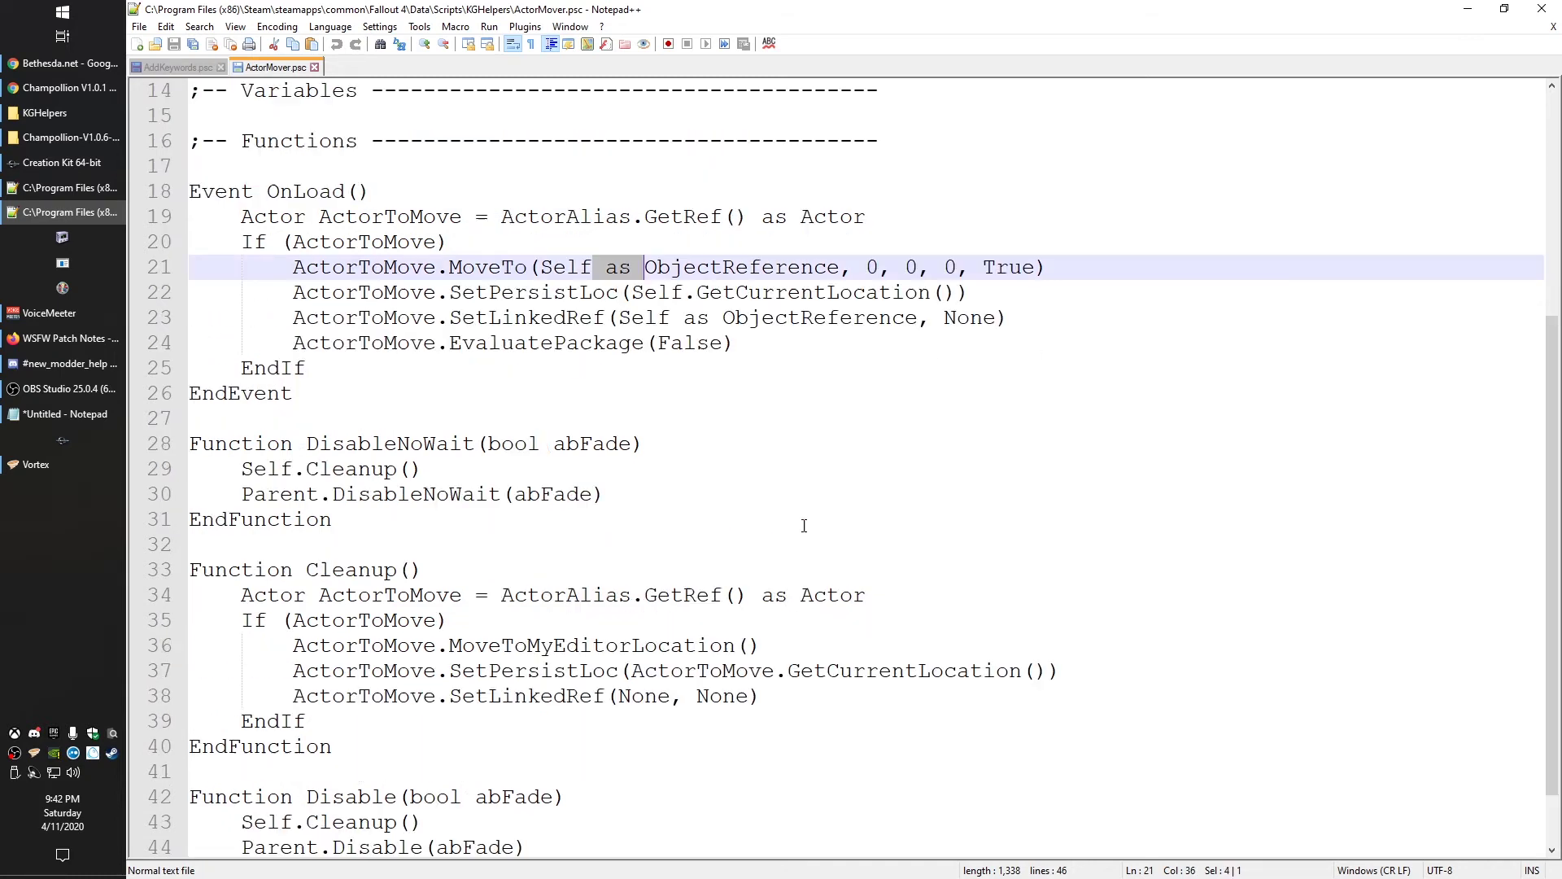
pyautogui.click(688, 322)
pyautogui.moveTo(592, 266); pyautogui.dragTo(646, 266)
pyautogui.moveTo(502, 595)
pyautogui.mouseDown()
pyautogui.moveTo(914, 611)
pyautogui.moveTo(909, 596)
pyautogui.moveTo(501, 596)
pyautogui.mouseUp()
pyautogui.click(895, 592)
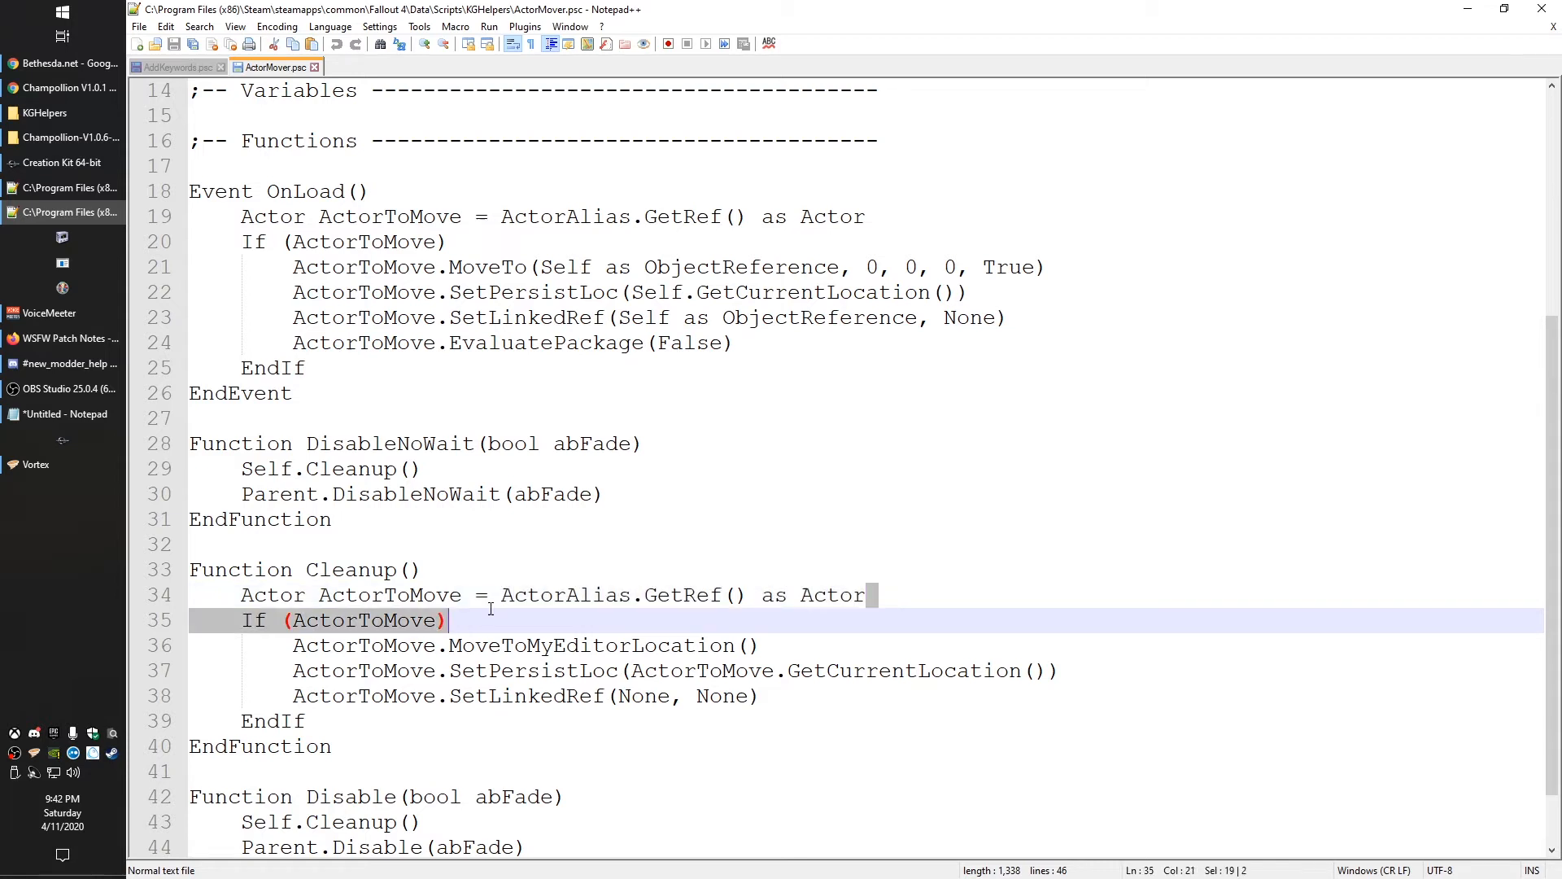
pyautogui.click(803, 595)
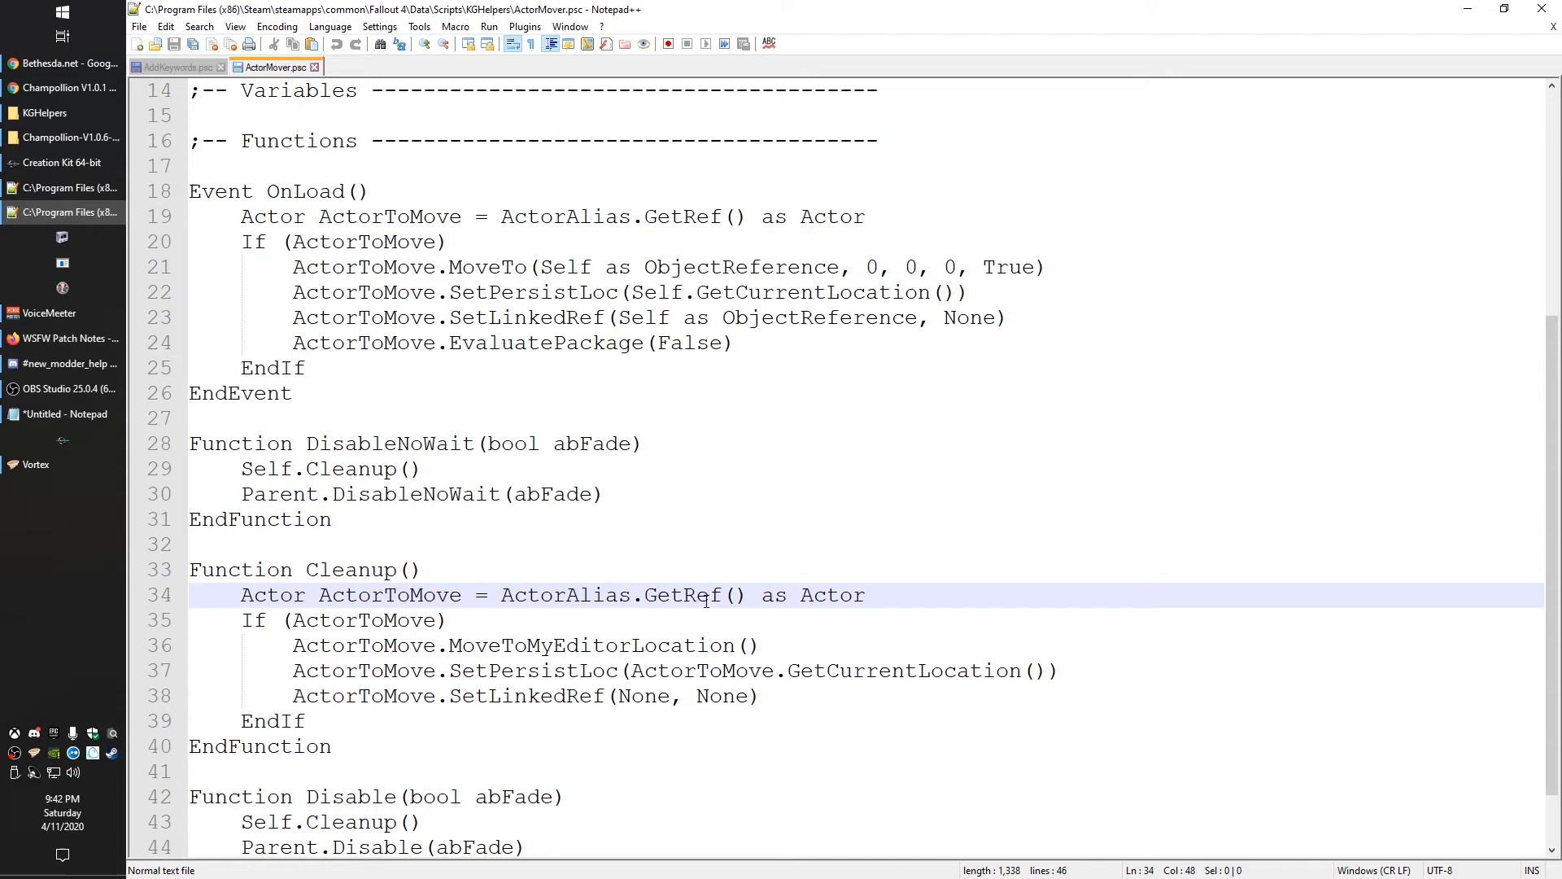
pyautogui.scroll(4, 708, 596)
pyautogui.scroll(1, 651, 295)
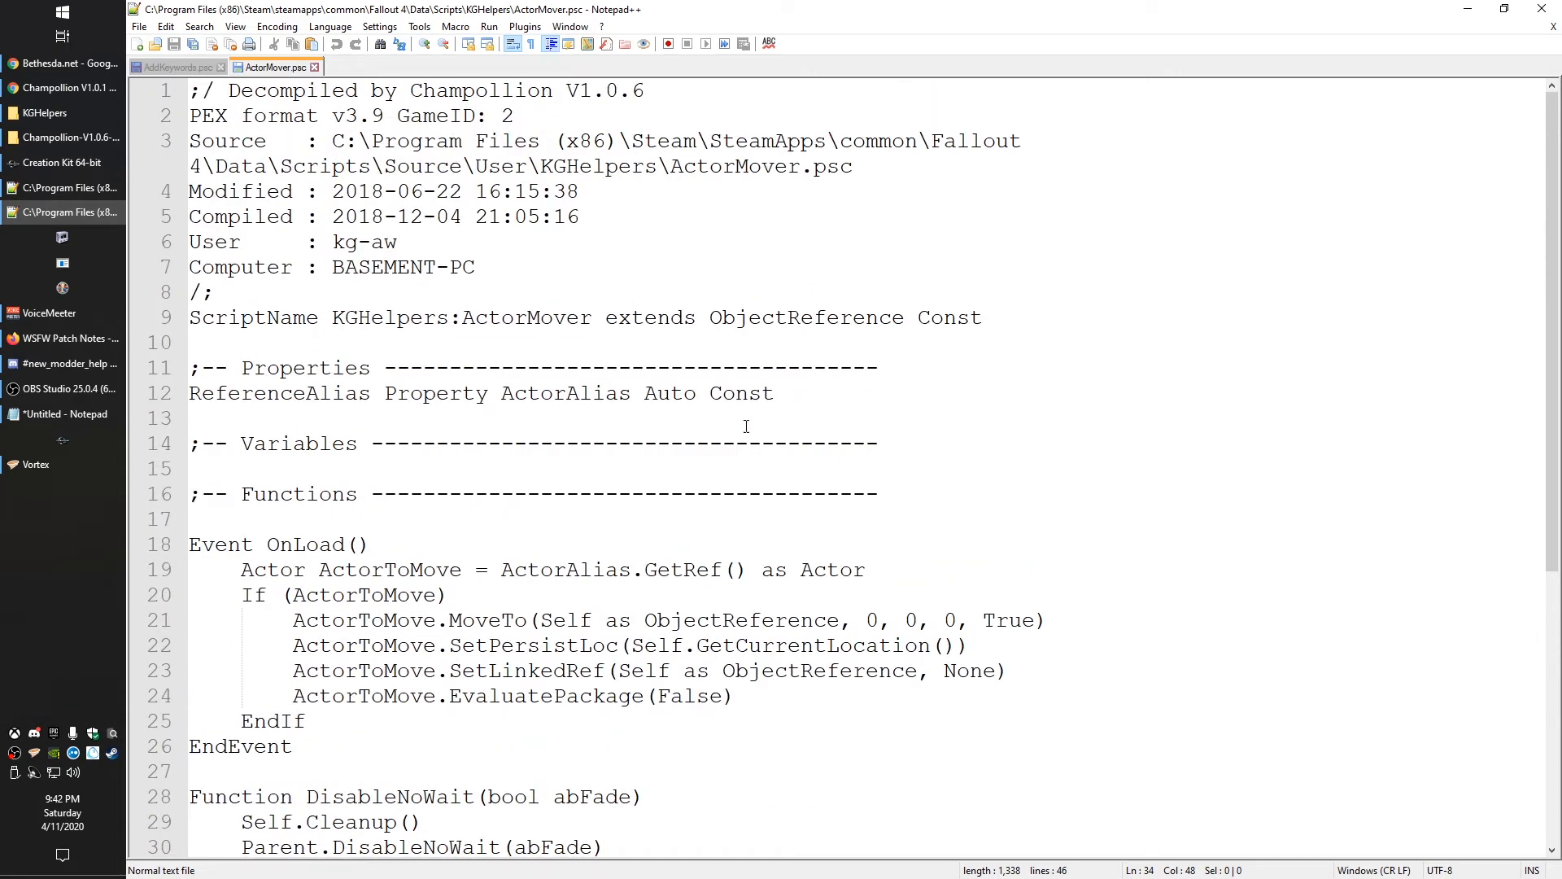
pyautogui.scroll(-2, 590, 572)
pyautogui.moveTo(537, 471); pyautogui.dragTo(643, 471)
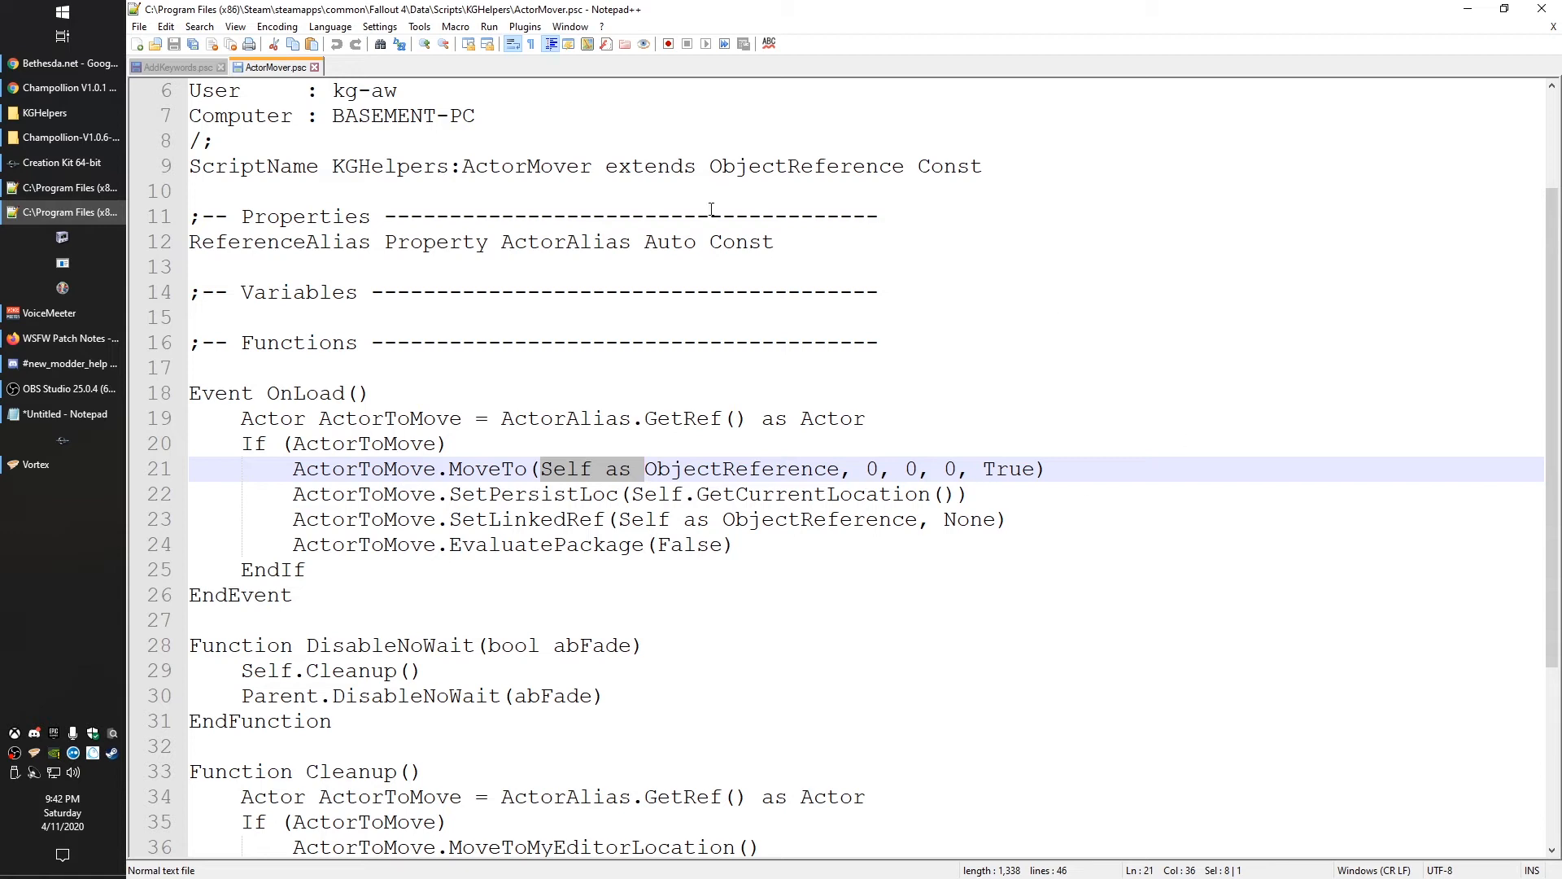
pyautogui.click(683, 570)
pyautogui.click(729, 544)
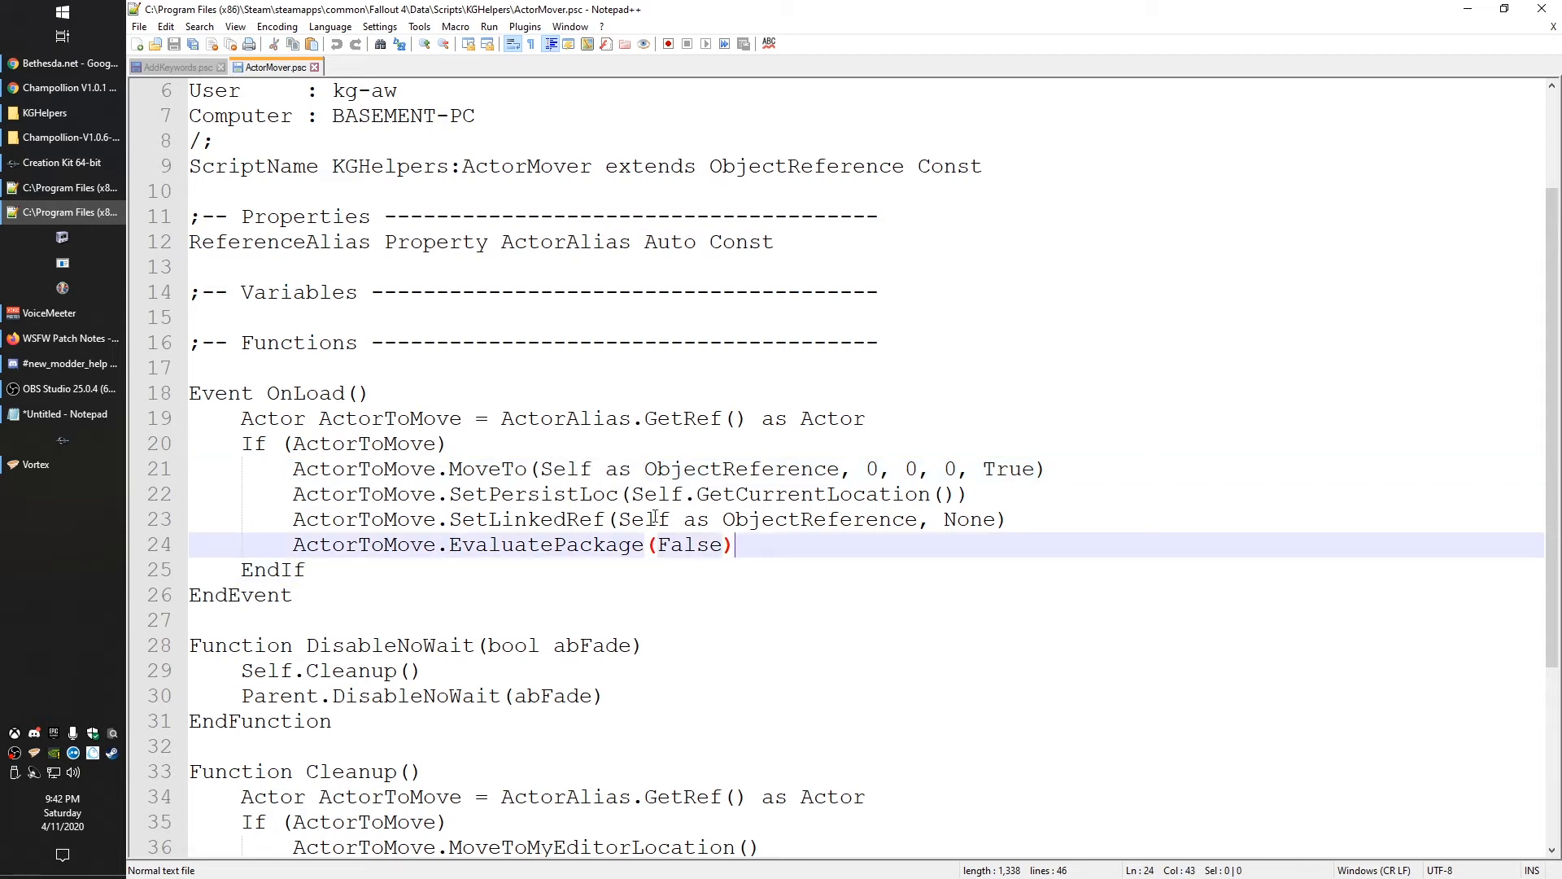
pyautogui.moveTo(617, 519); pyautogui.dragTo(918, 518)
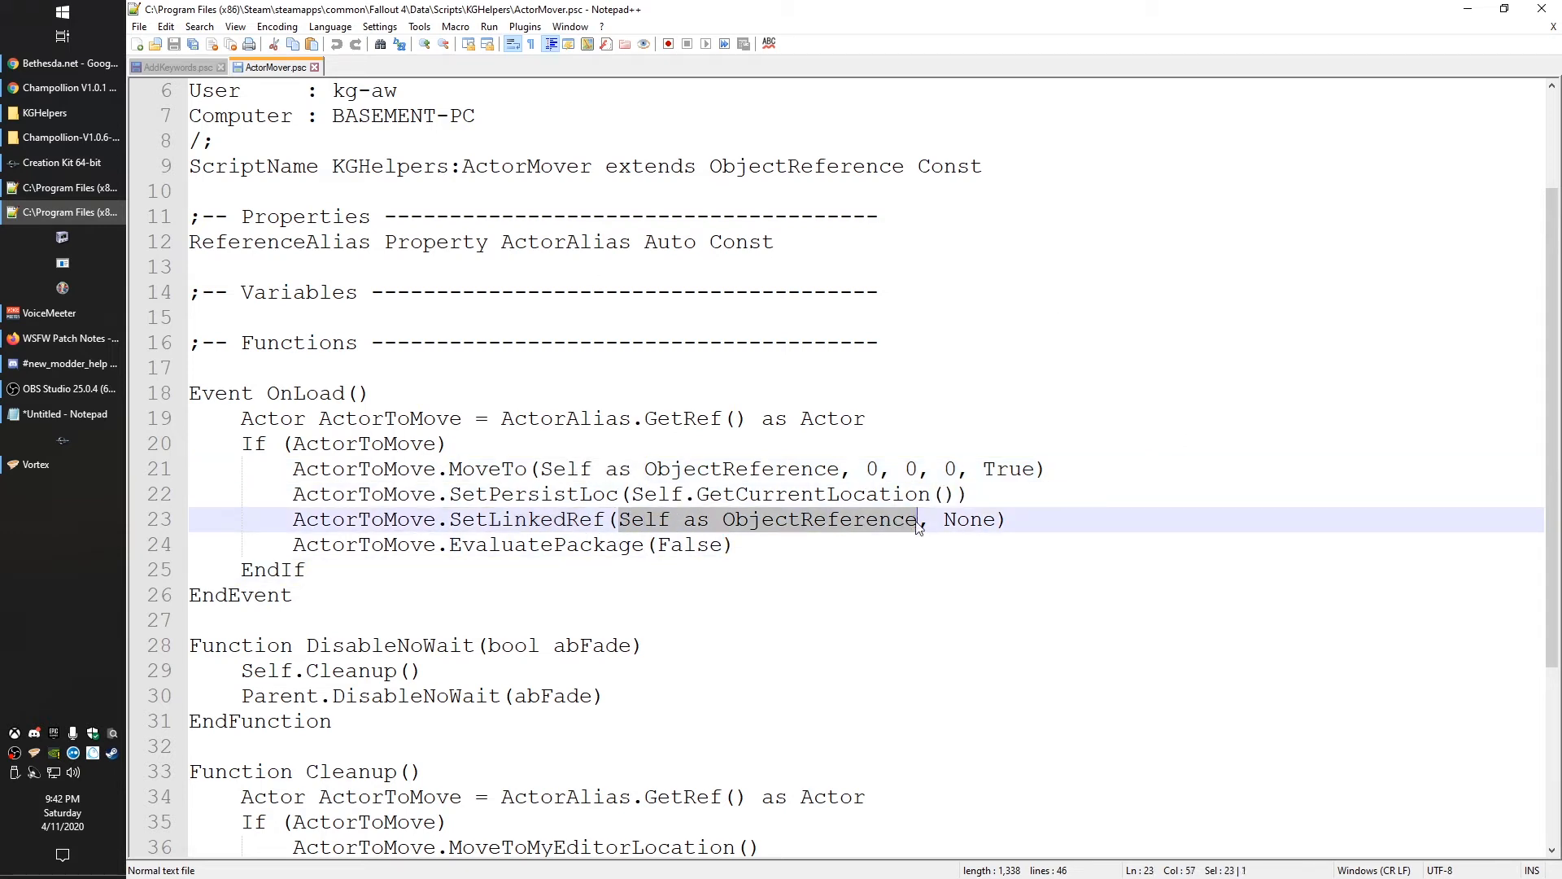
pyautogui.press('Left')
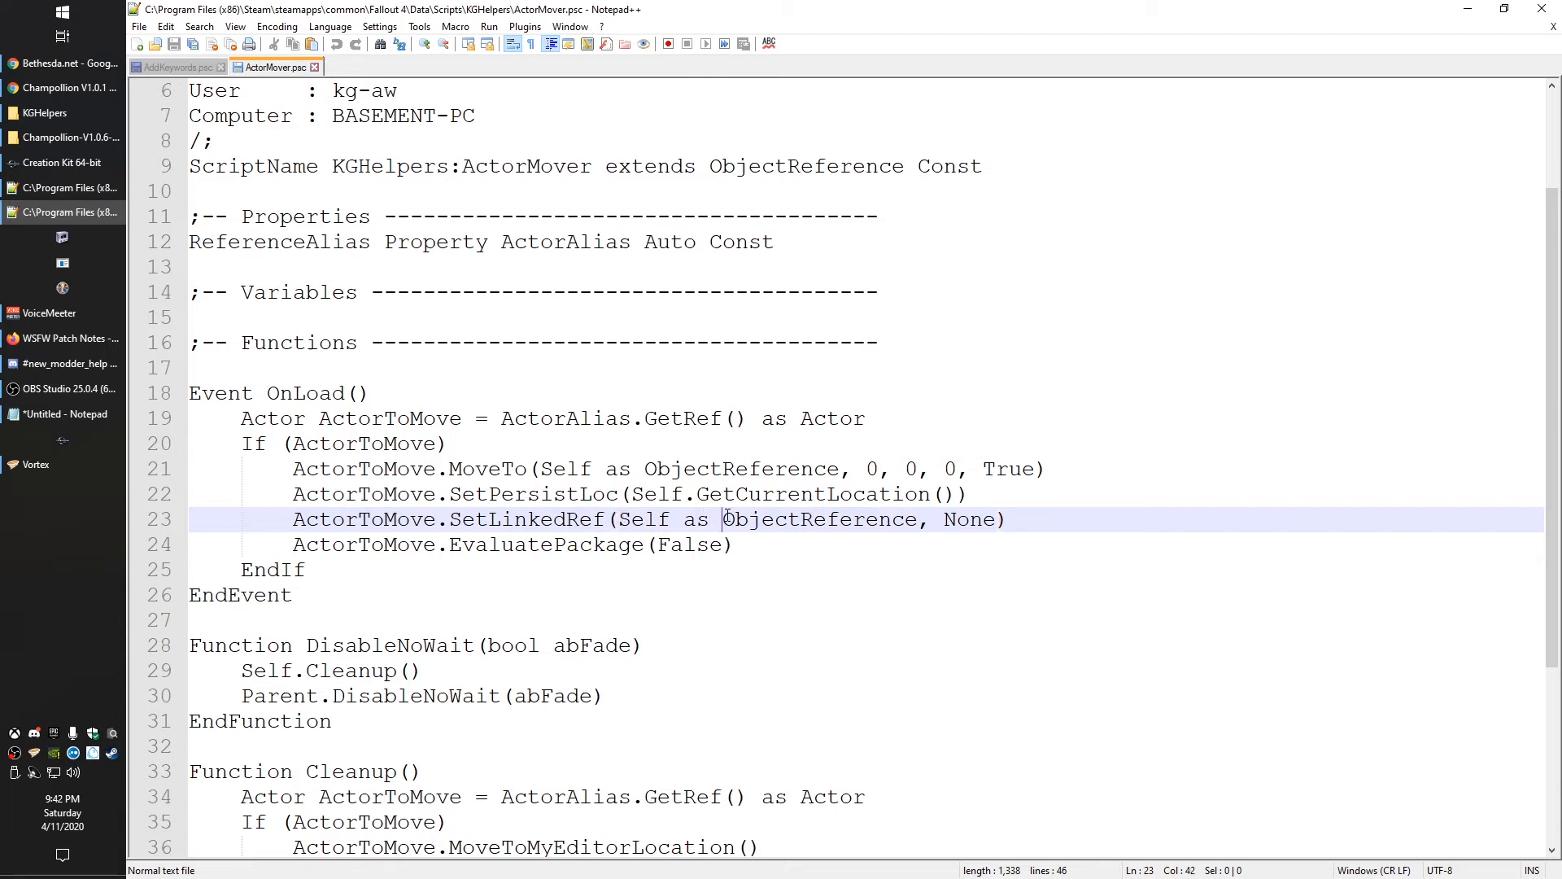
pyautogui.moveTo(722, 519); pyautogui.dragTo(617, 519)
pyautogui.click(680, 518)
pyautogui.doubleClick(651, 519)
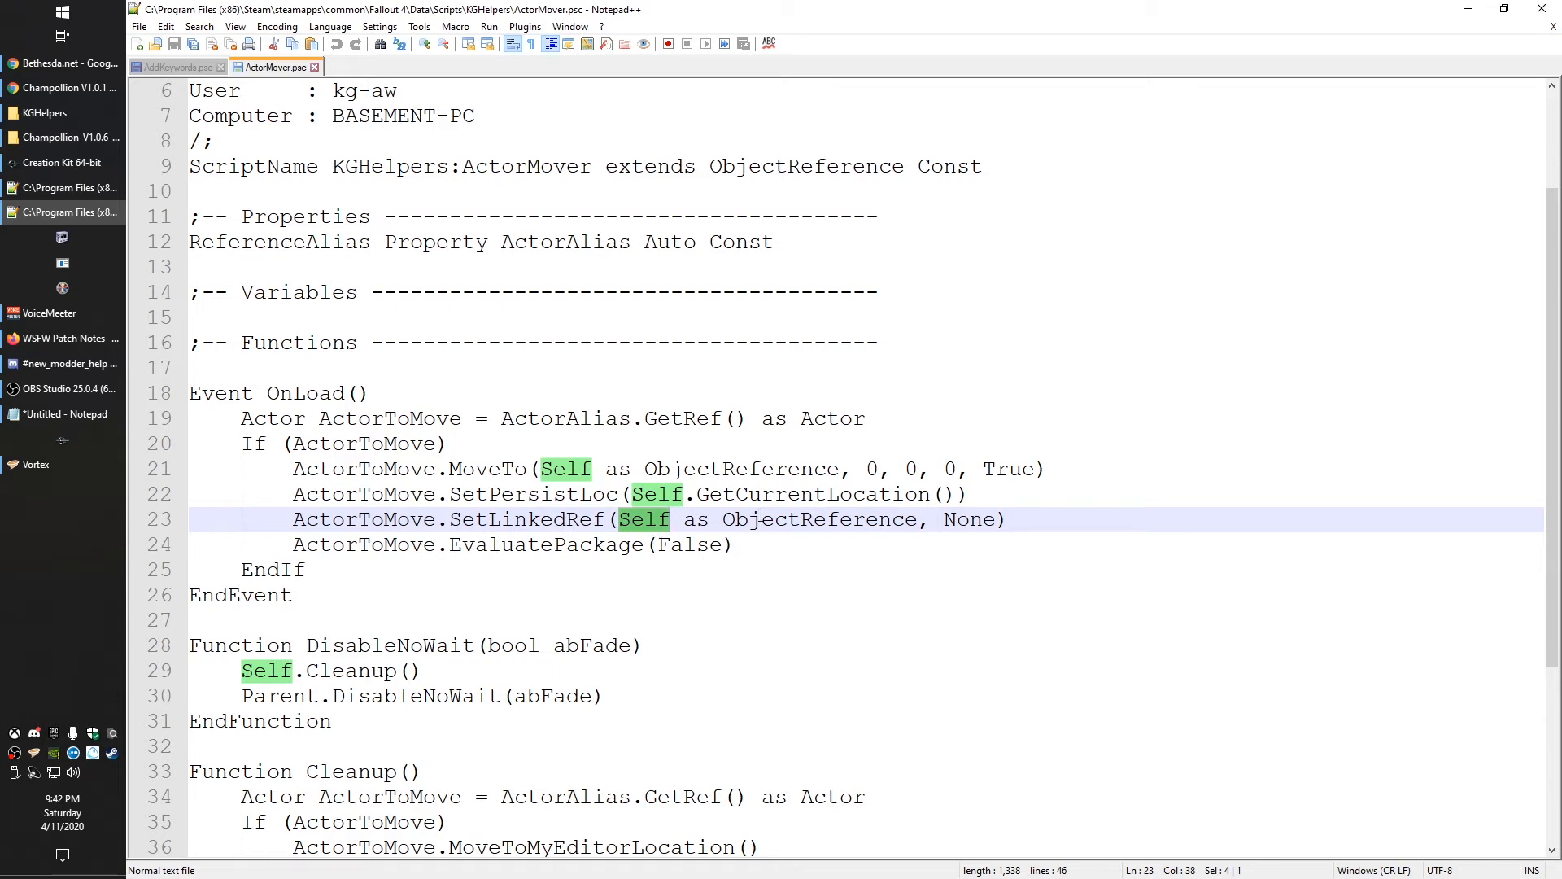
pyautogui.doubleClick(470, 519)
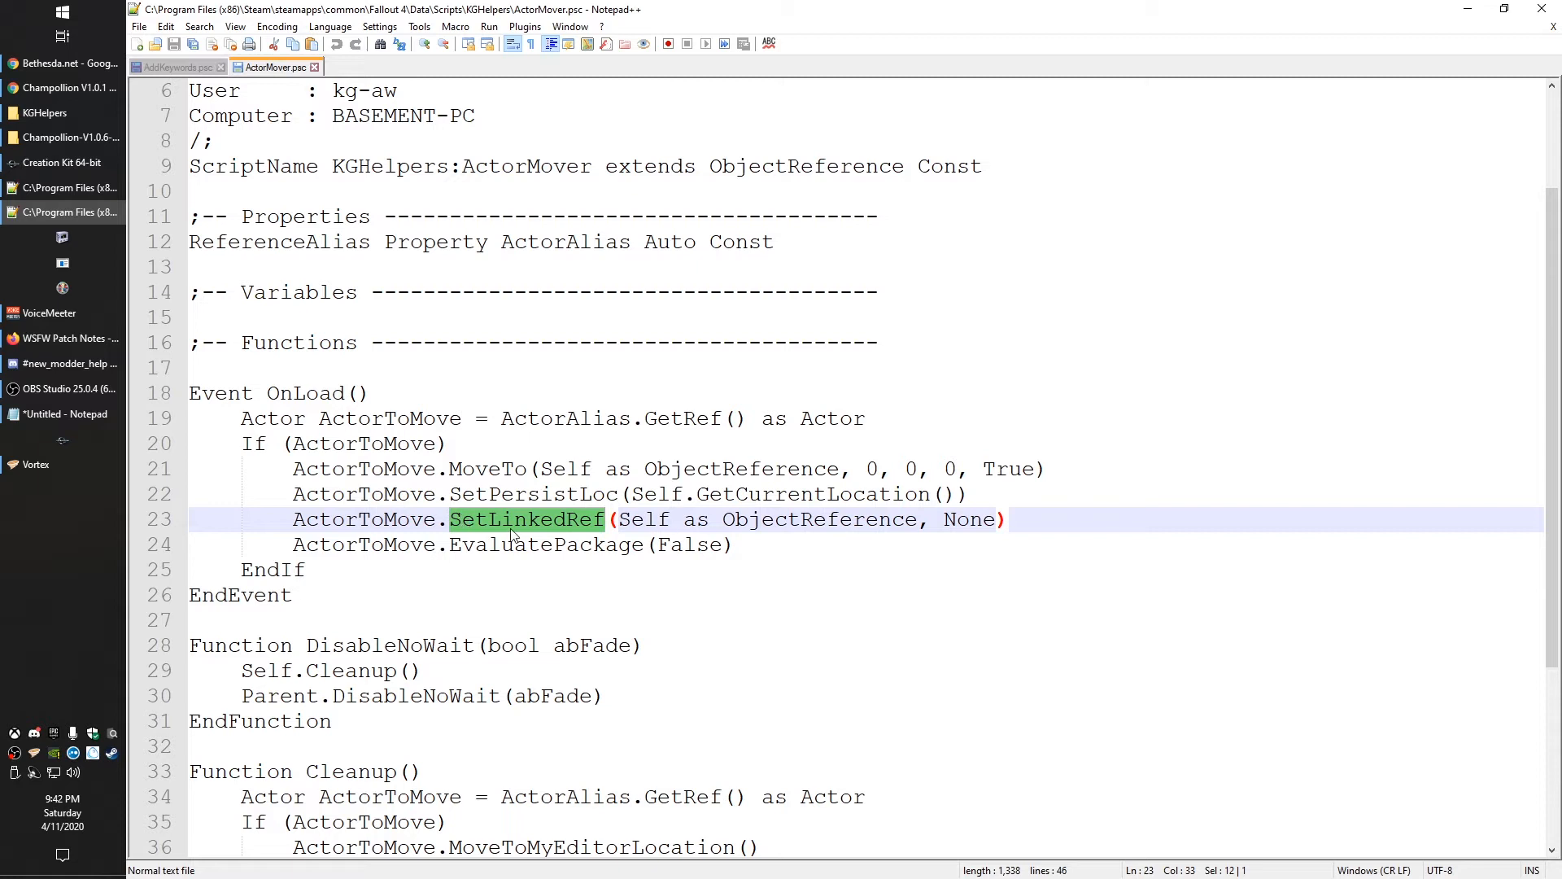
pyautogui.moveTo(618, 519)
pyautogui.mouseDown()
pyautogui.moveTo(936, 523)
pyautogui.moveTo(920, 523)
pyautogui.mouseUp()
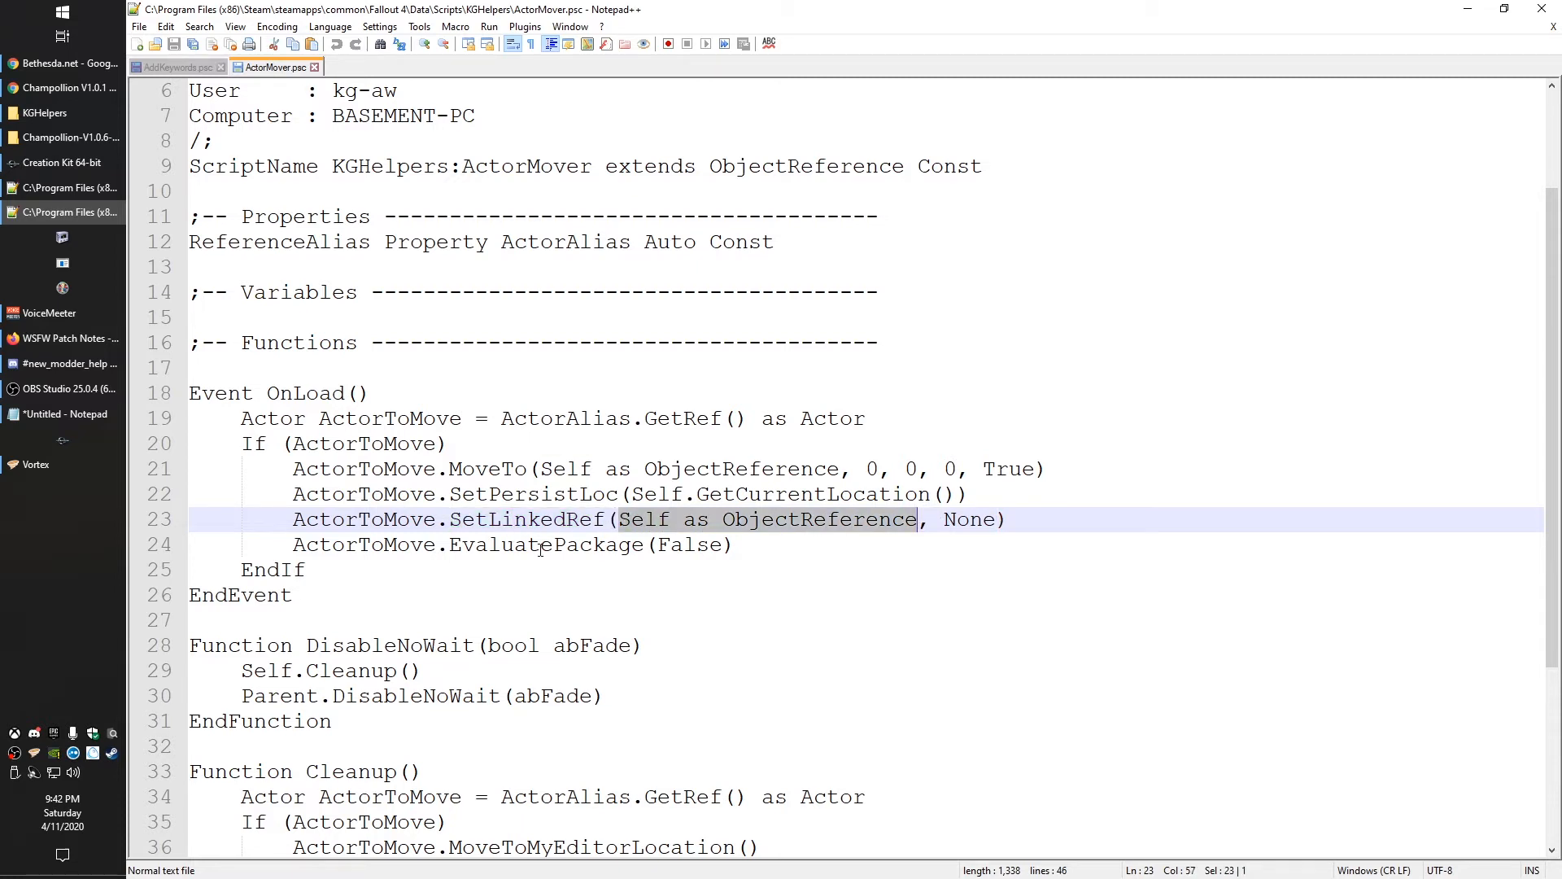
pyautogui.click(657, 520)
pyautogui.doubleClick(658, 520)
pyautogui.scroll(2, 657, 519)
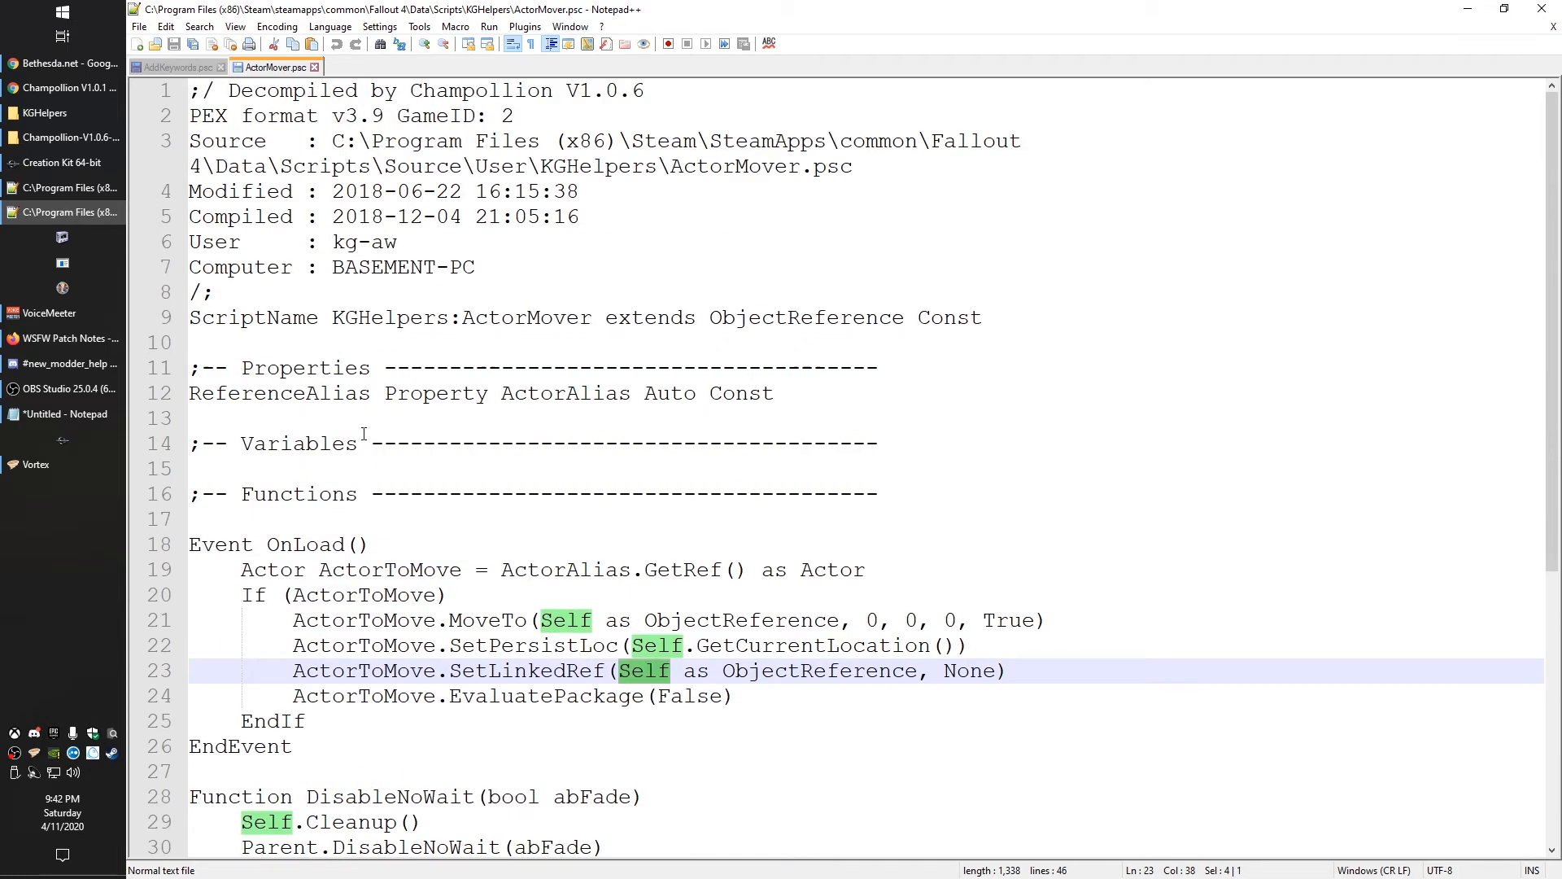
pyautogui.scroll(-1, 605, 523)
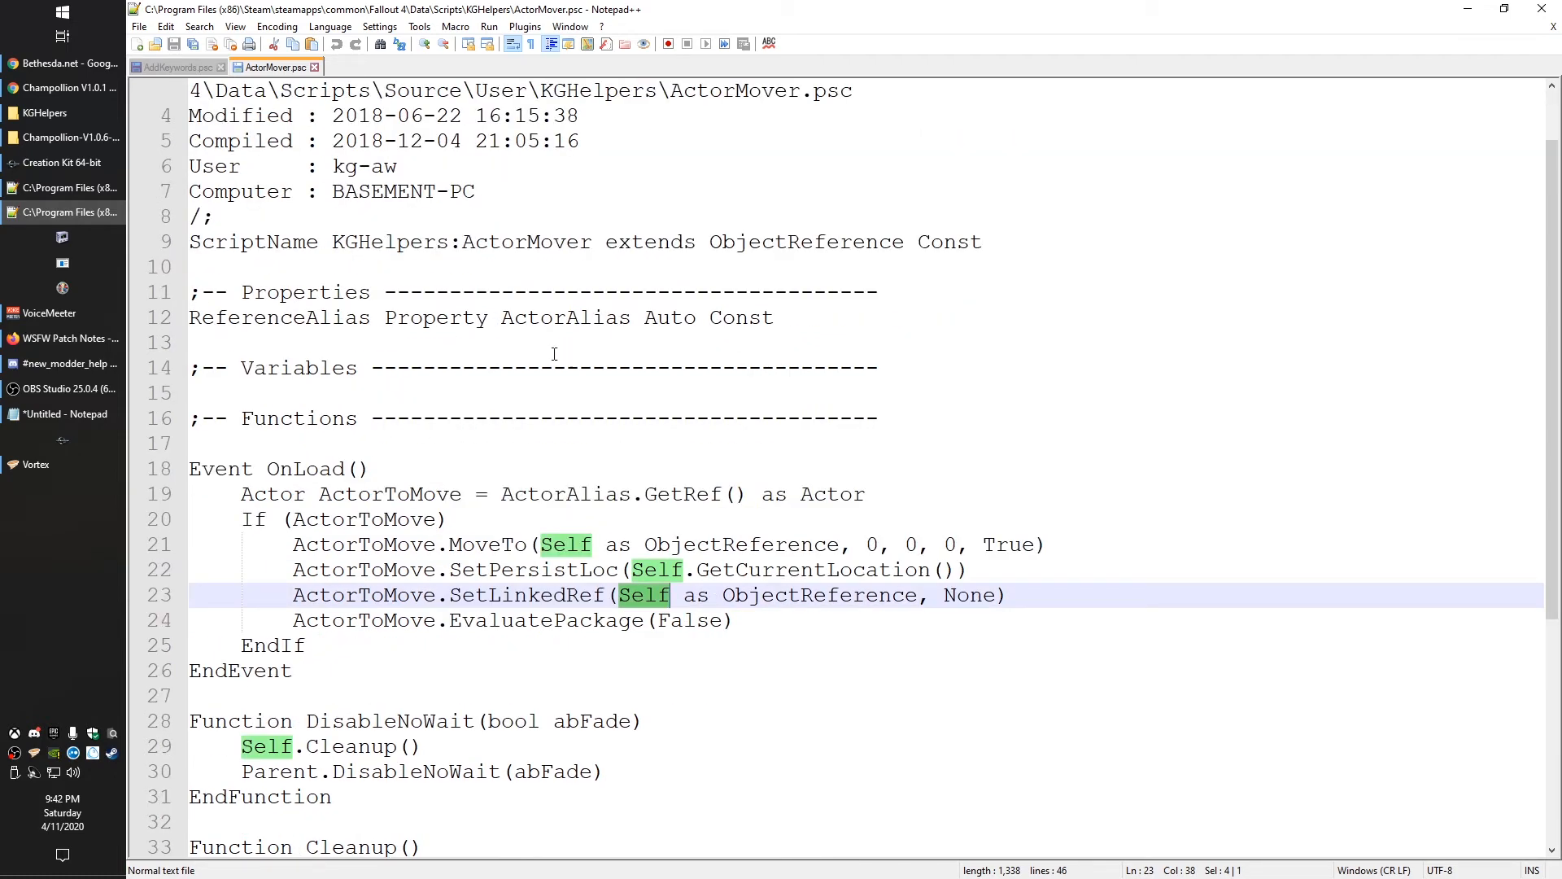
pyautogui.scroll(-3, 658, 545)
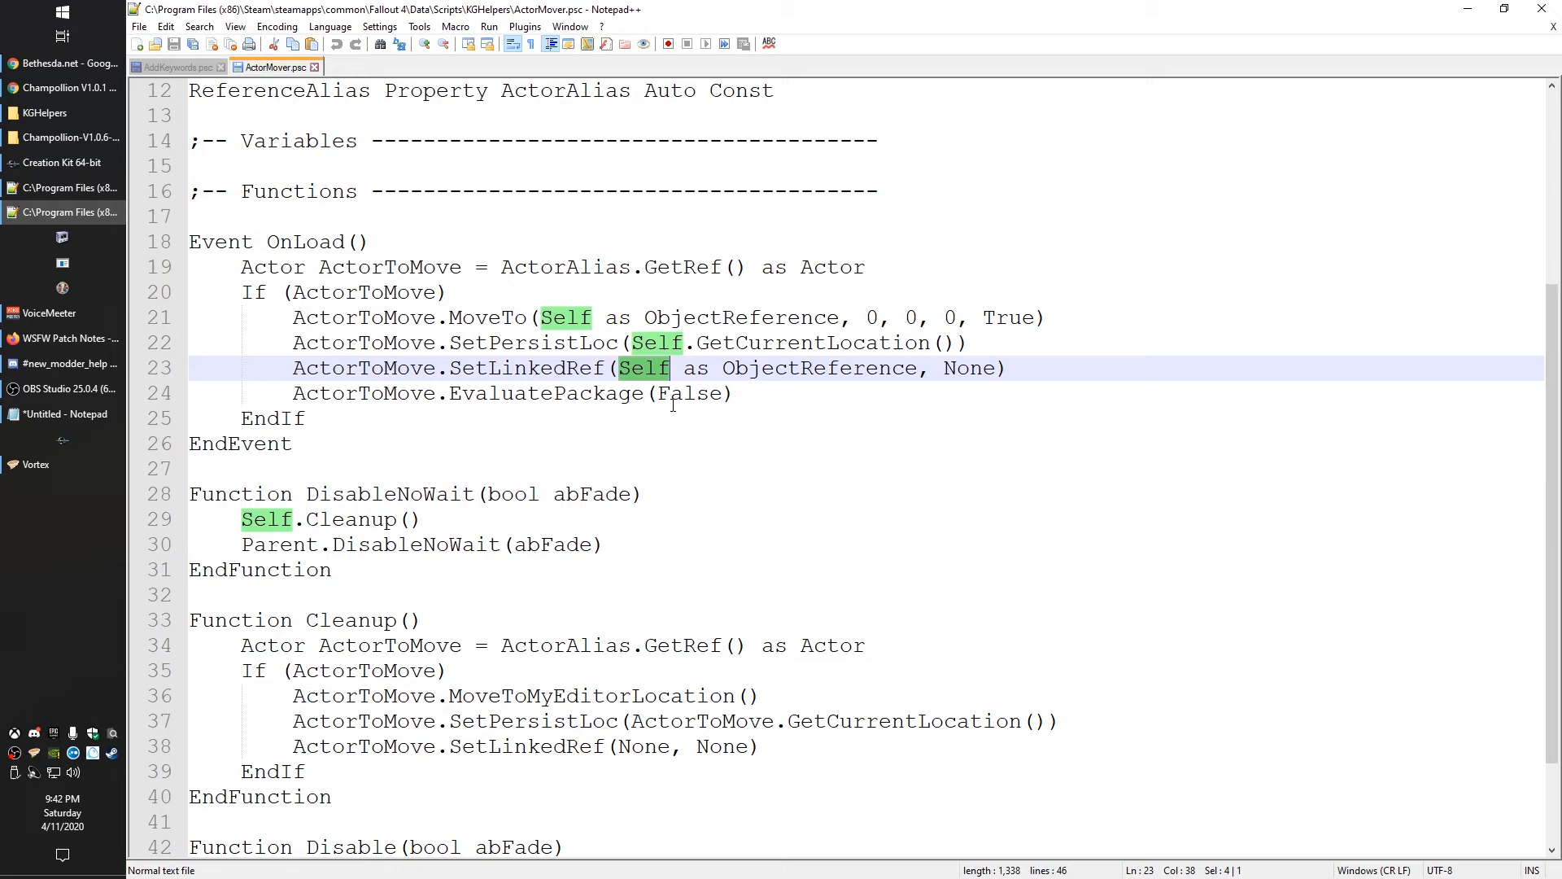
pyautogui.click(538, 318)
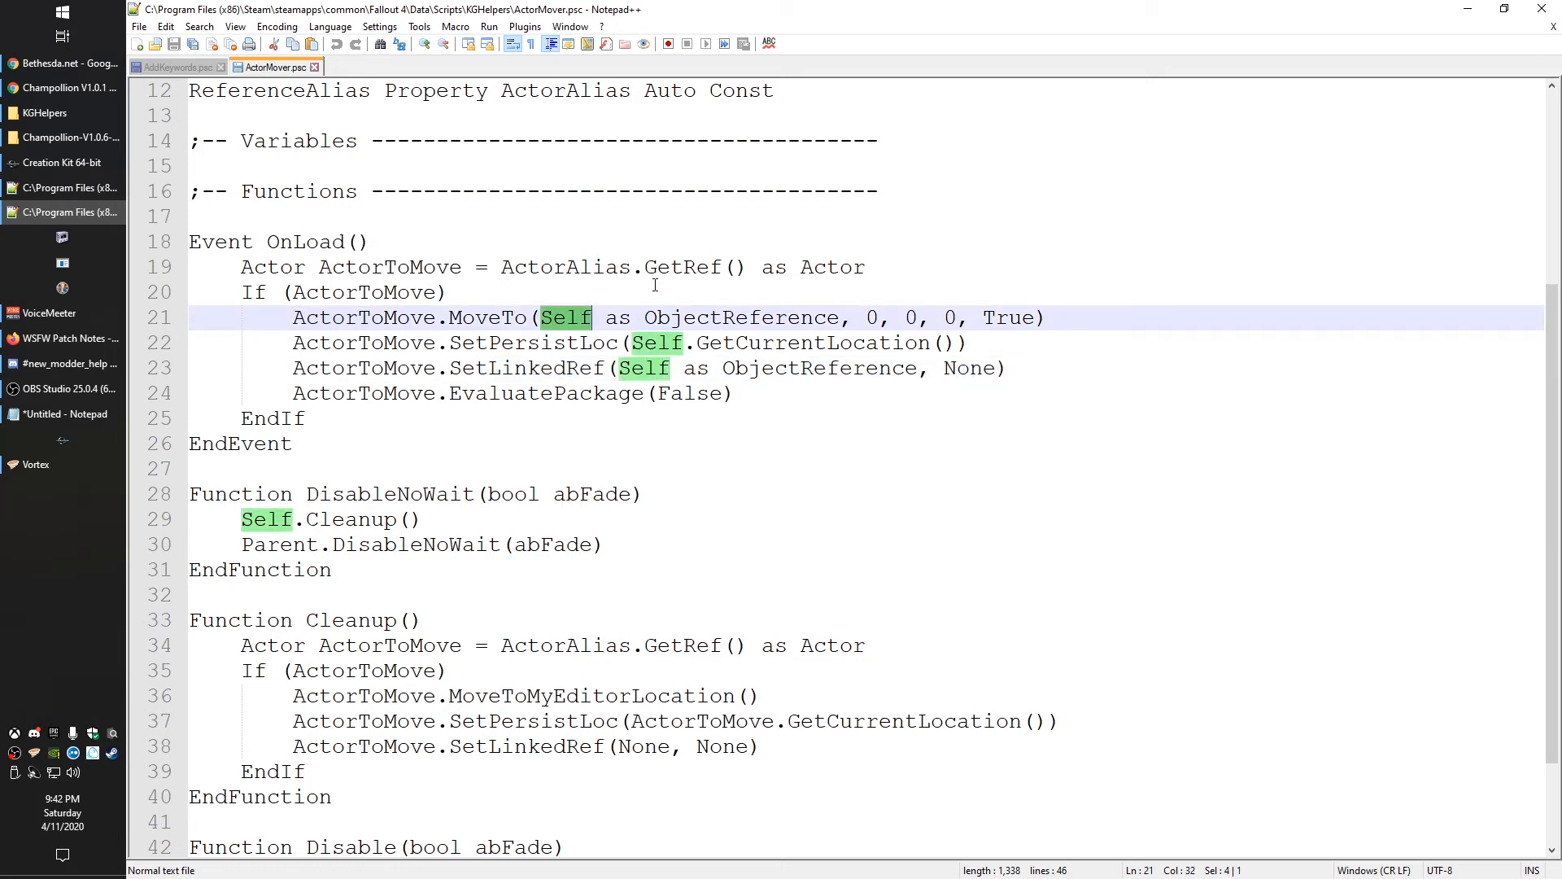
pyautogui.scroll(1, 534, 393)
pyautogui.click(748, 393)
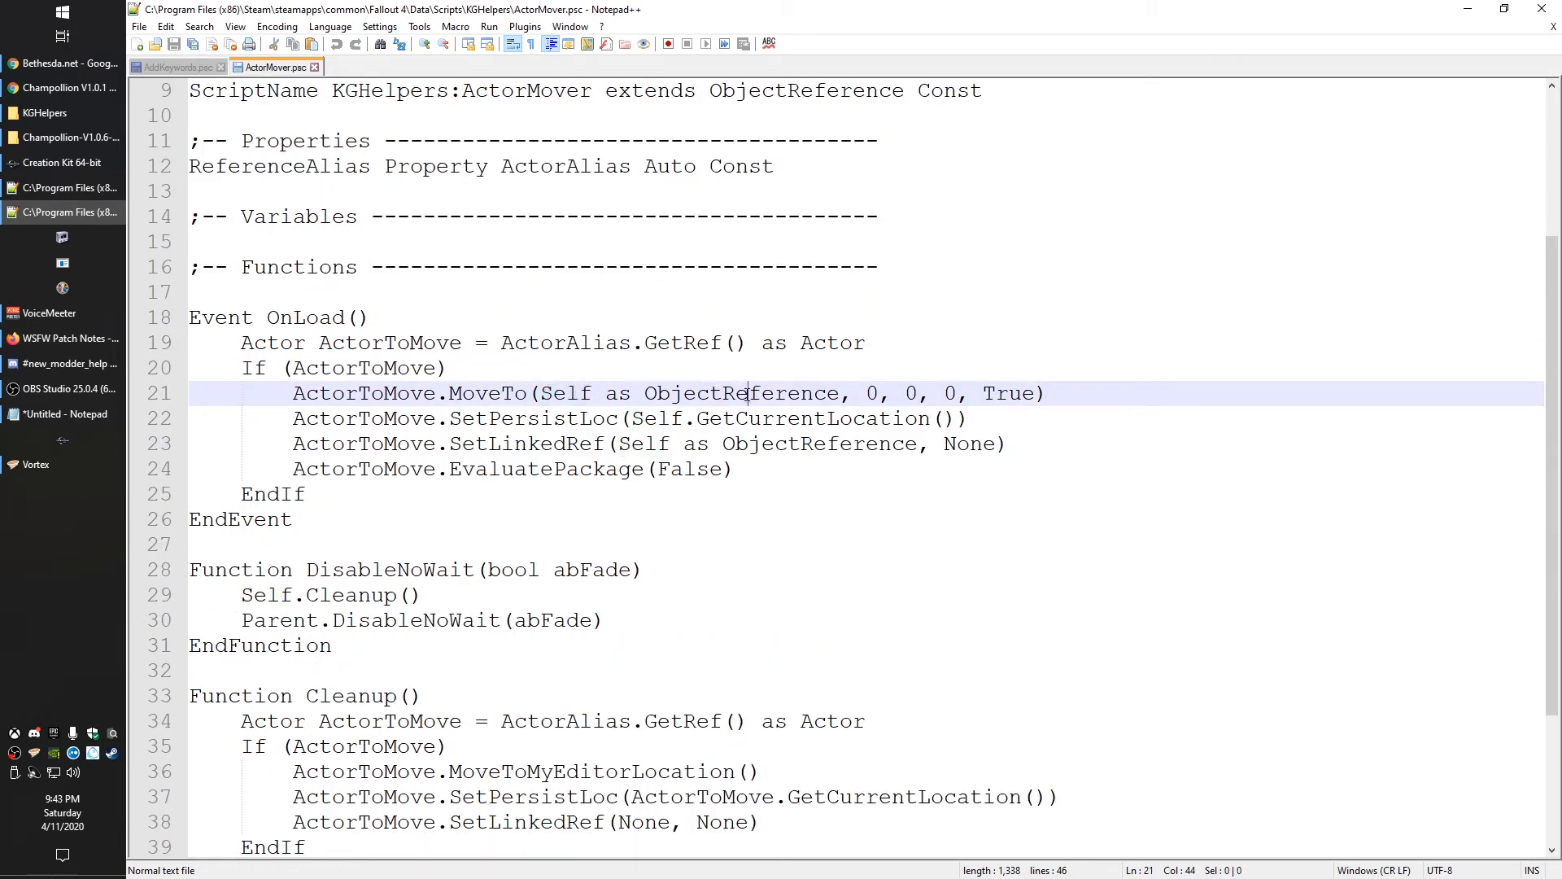
pyautogui.scroll(3, 628, 305)
pyautogui.doubleClick(587, 394)
pyautogui.scroll(-4, 603, 545)
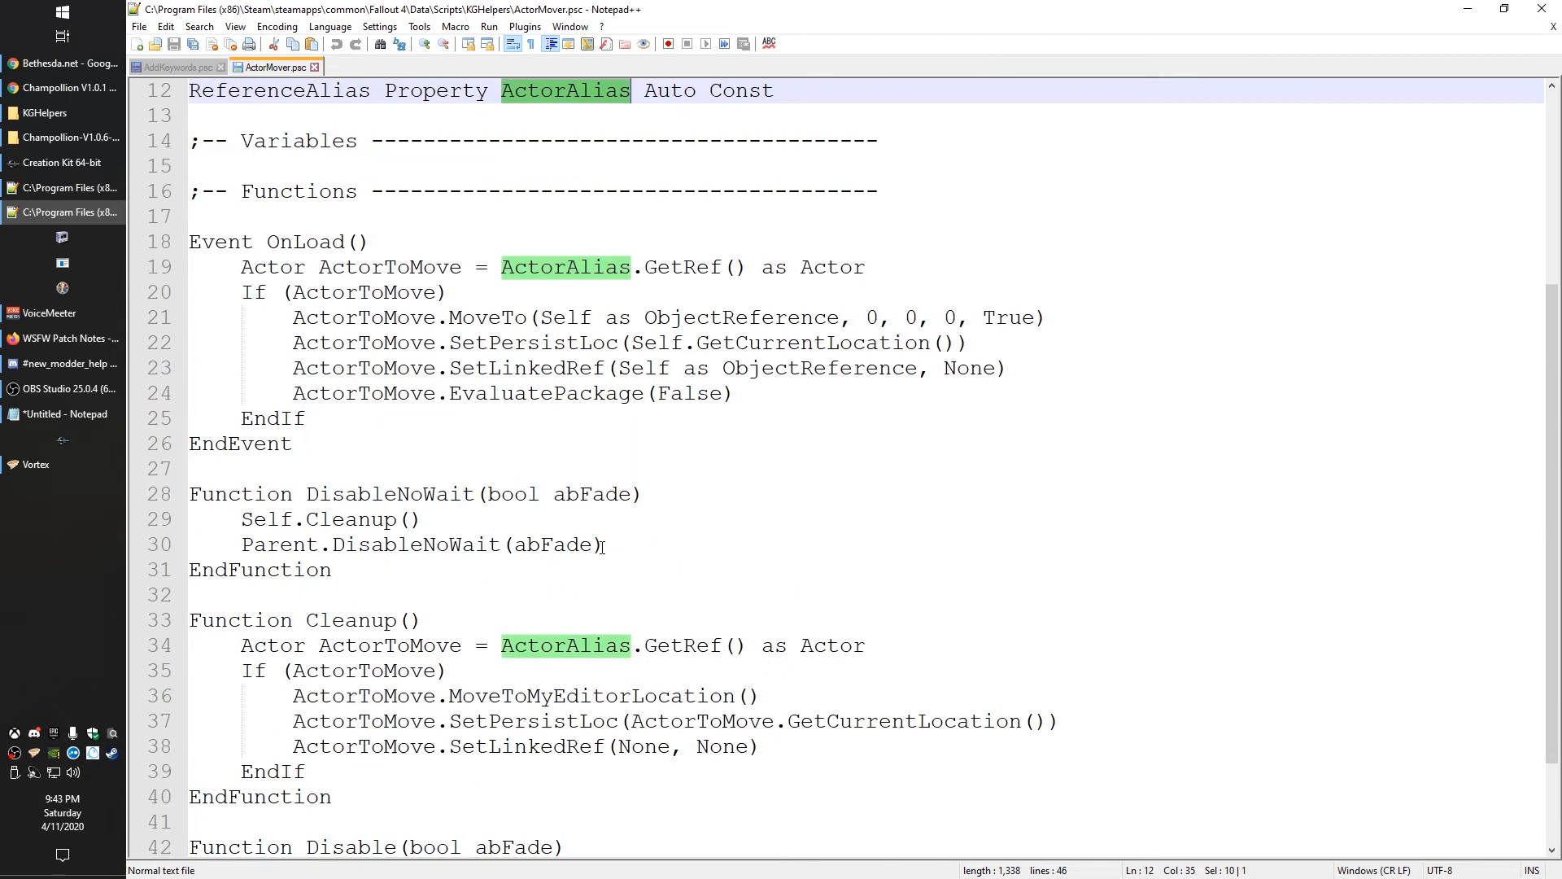
pyautogui.doubleClick(556, 318)
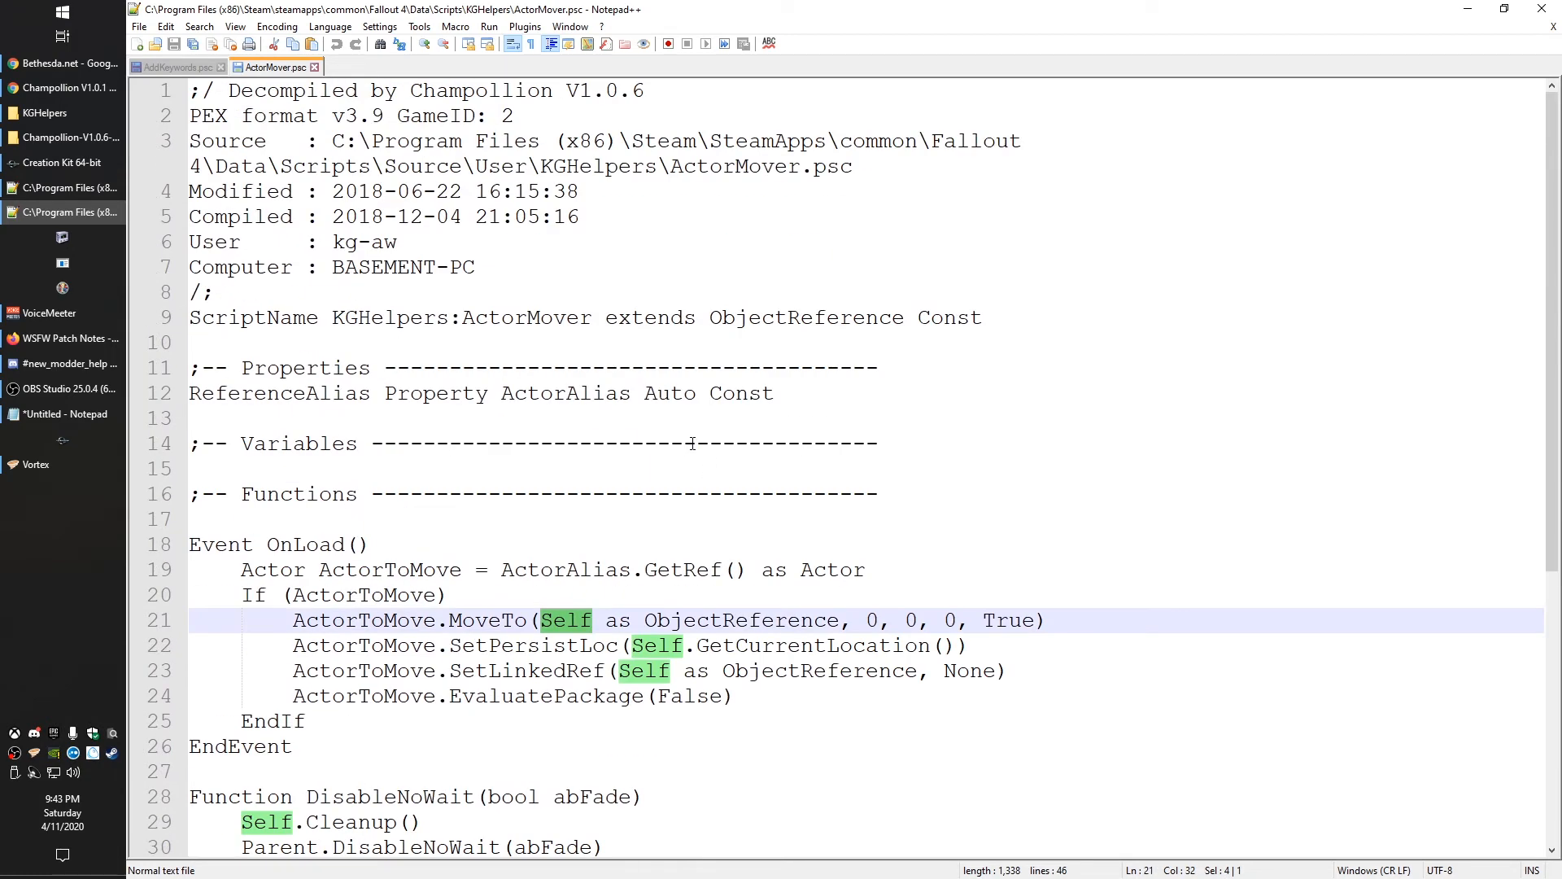
pyautogui.scroll(-4, 690, 452)
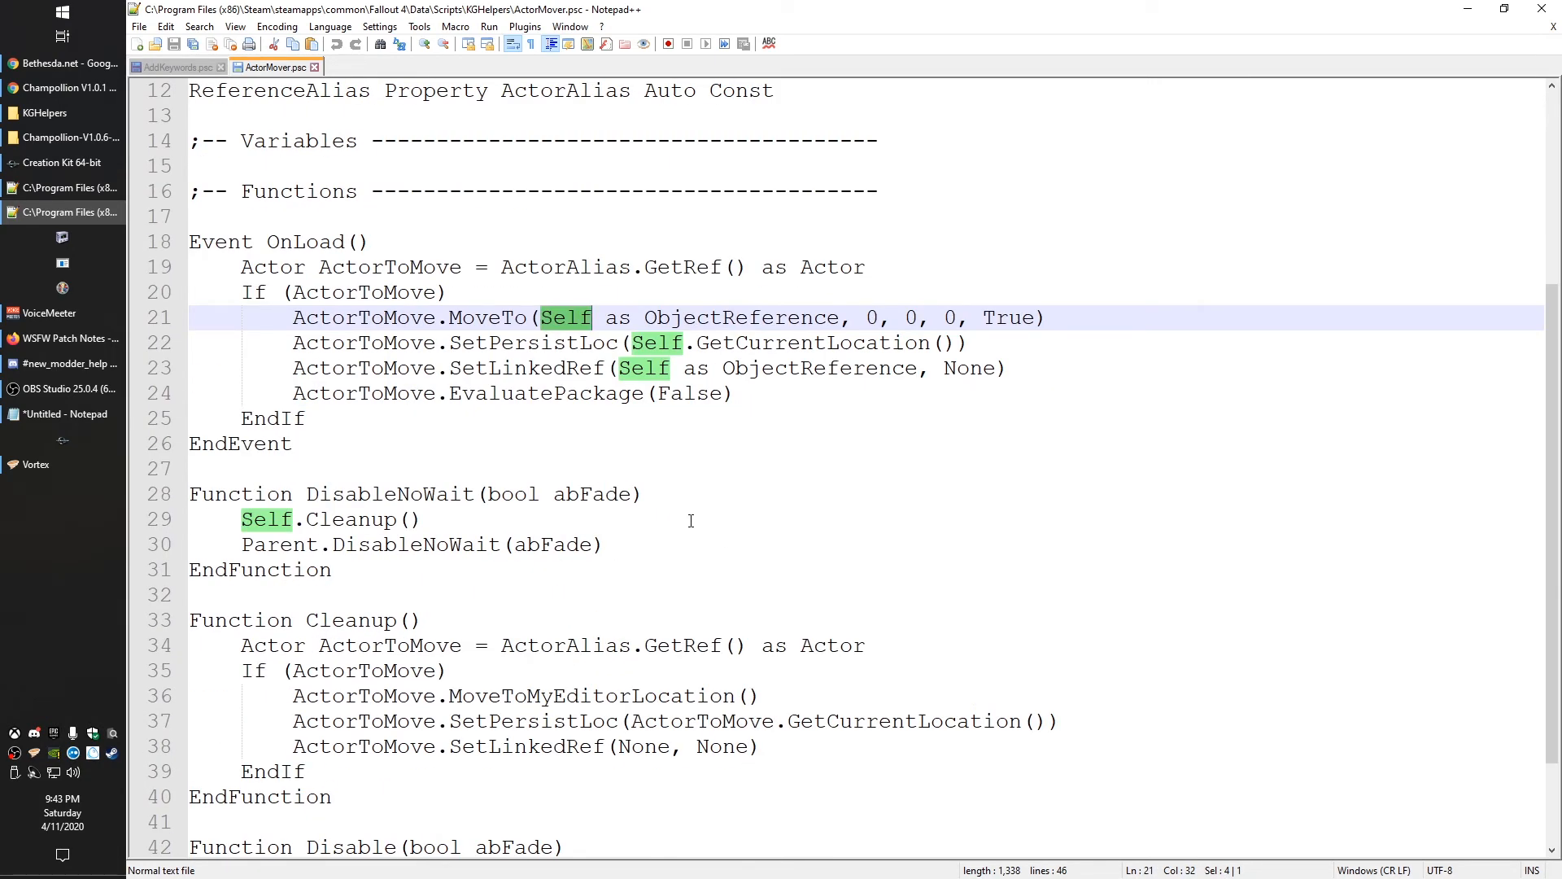
pyautogui.moveTo(541, 318); pyautogui.dragTo(837, 316)
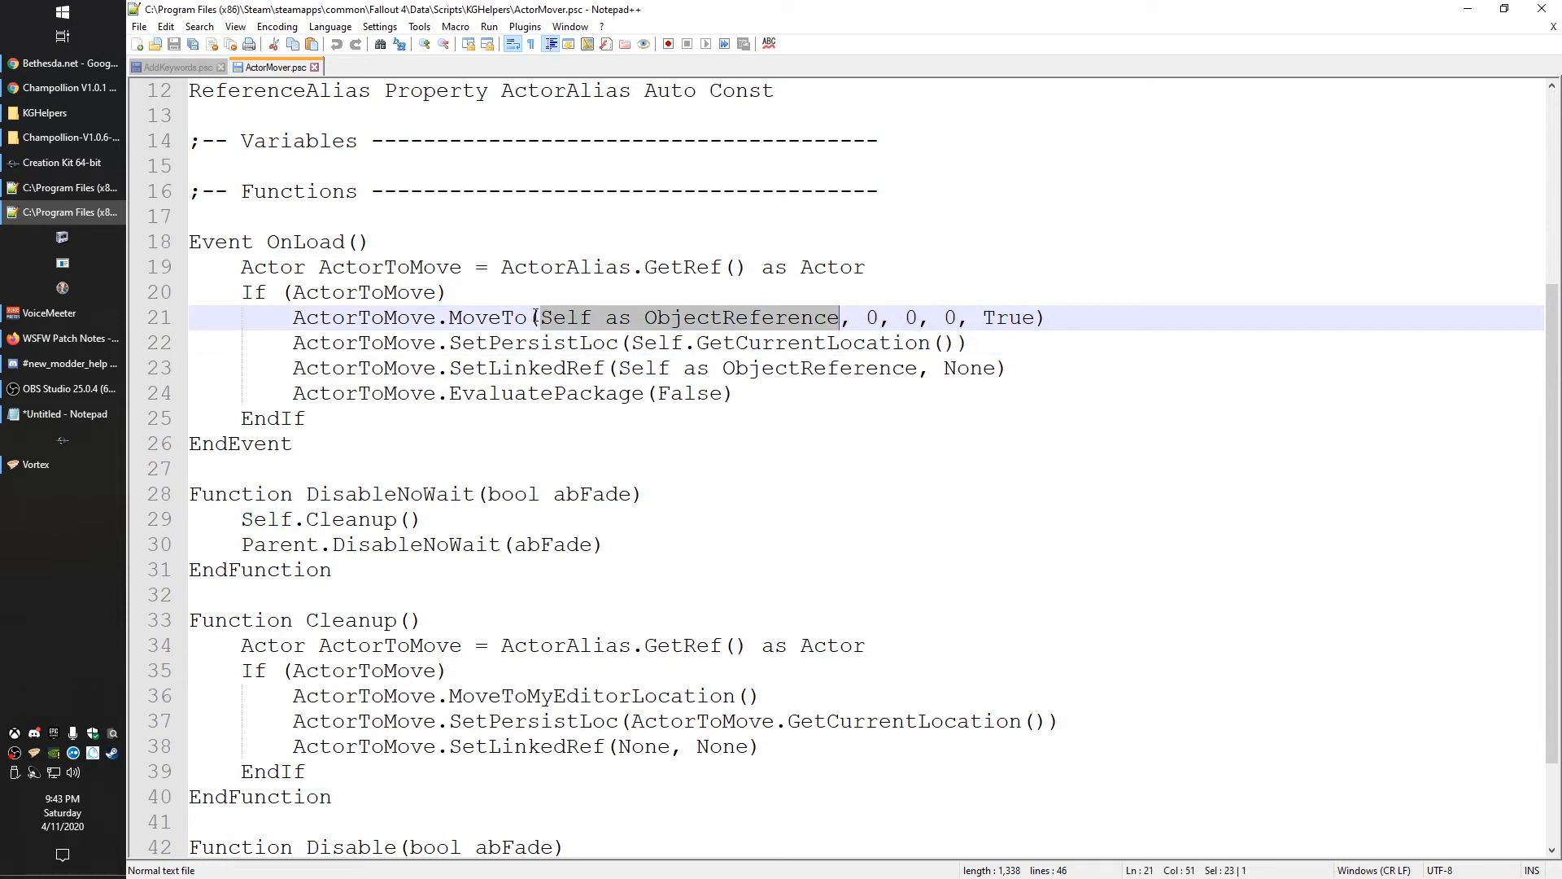
pyautogui.moveTo(541, 318); pyautogui.dragTo(585, 327)
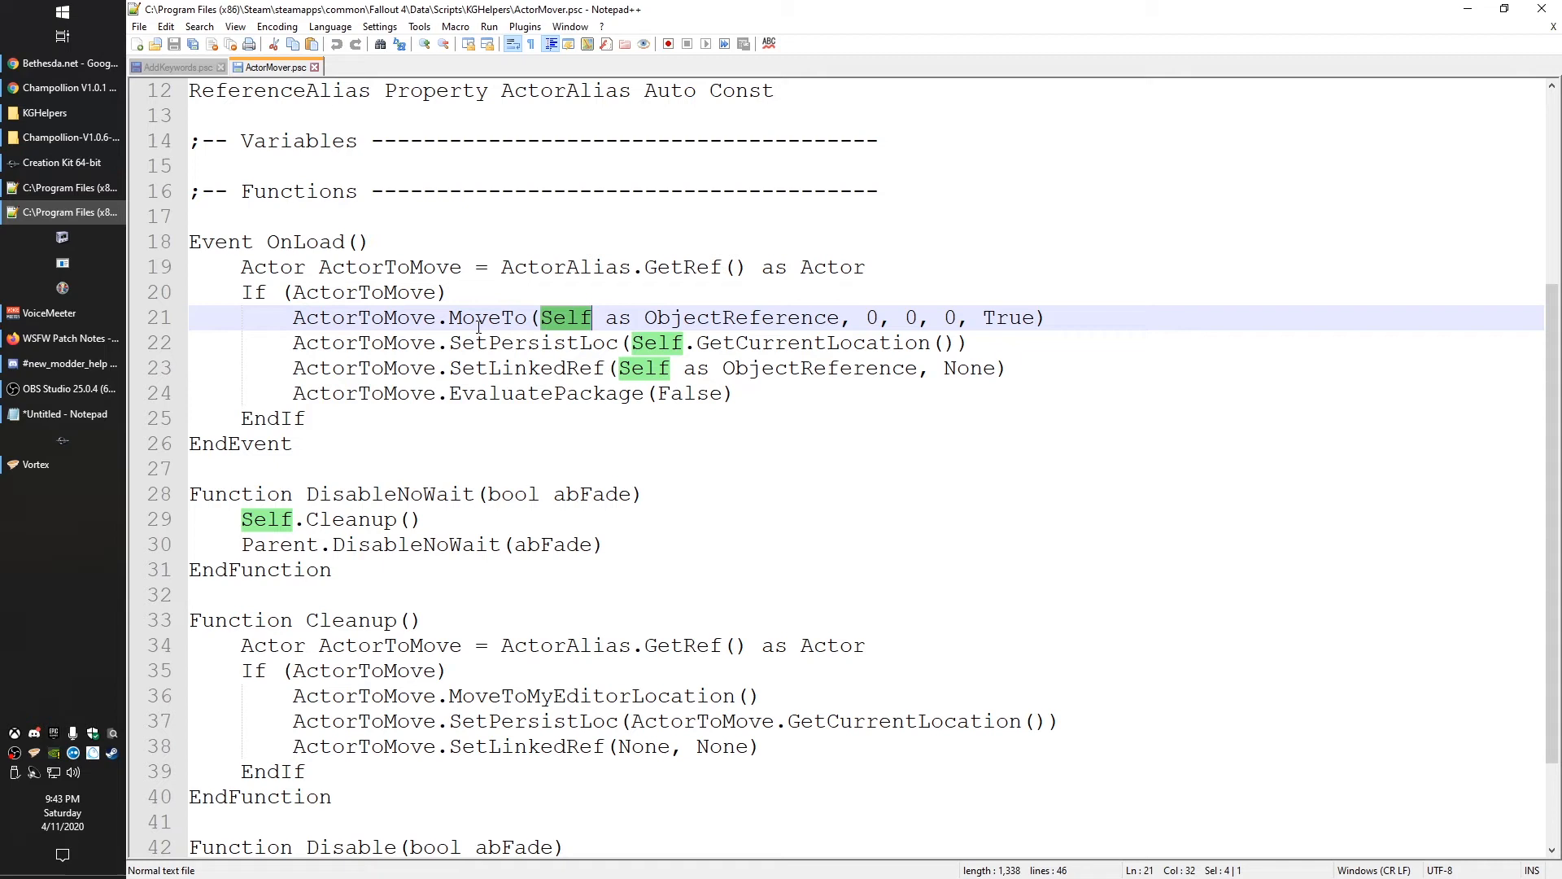
pyautogui.doubleClick(478, 323)
pyautogui.moveTo(540, 318); pyautogui.dragTo(840, 315)
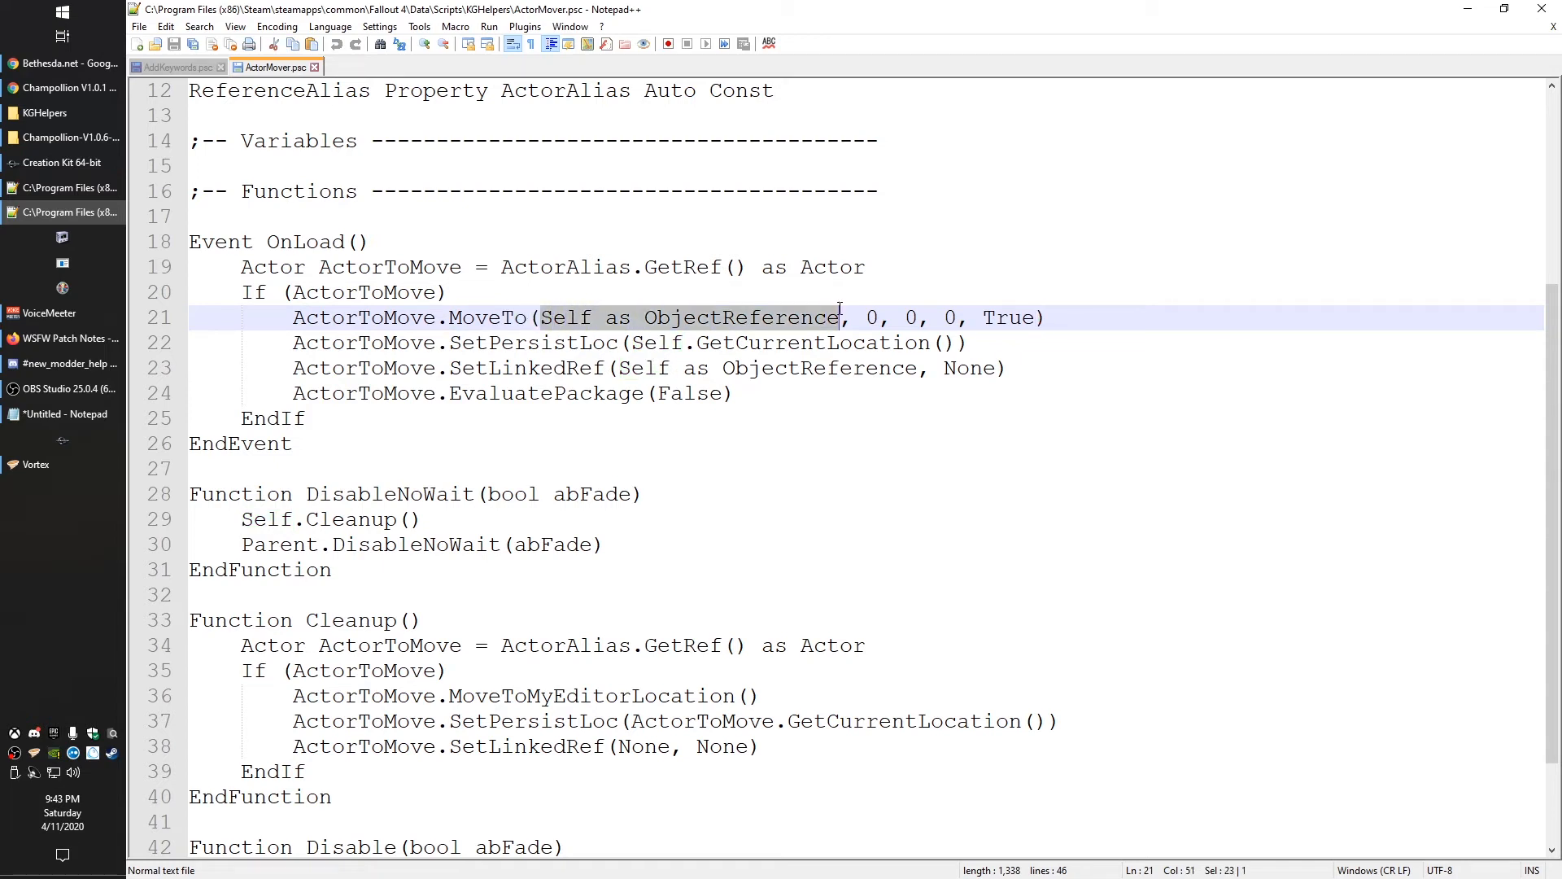
pyautogui.click(840, 314)
pyautogui.doubleClick(485, 321)
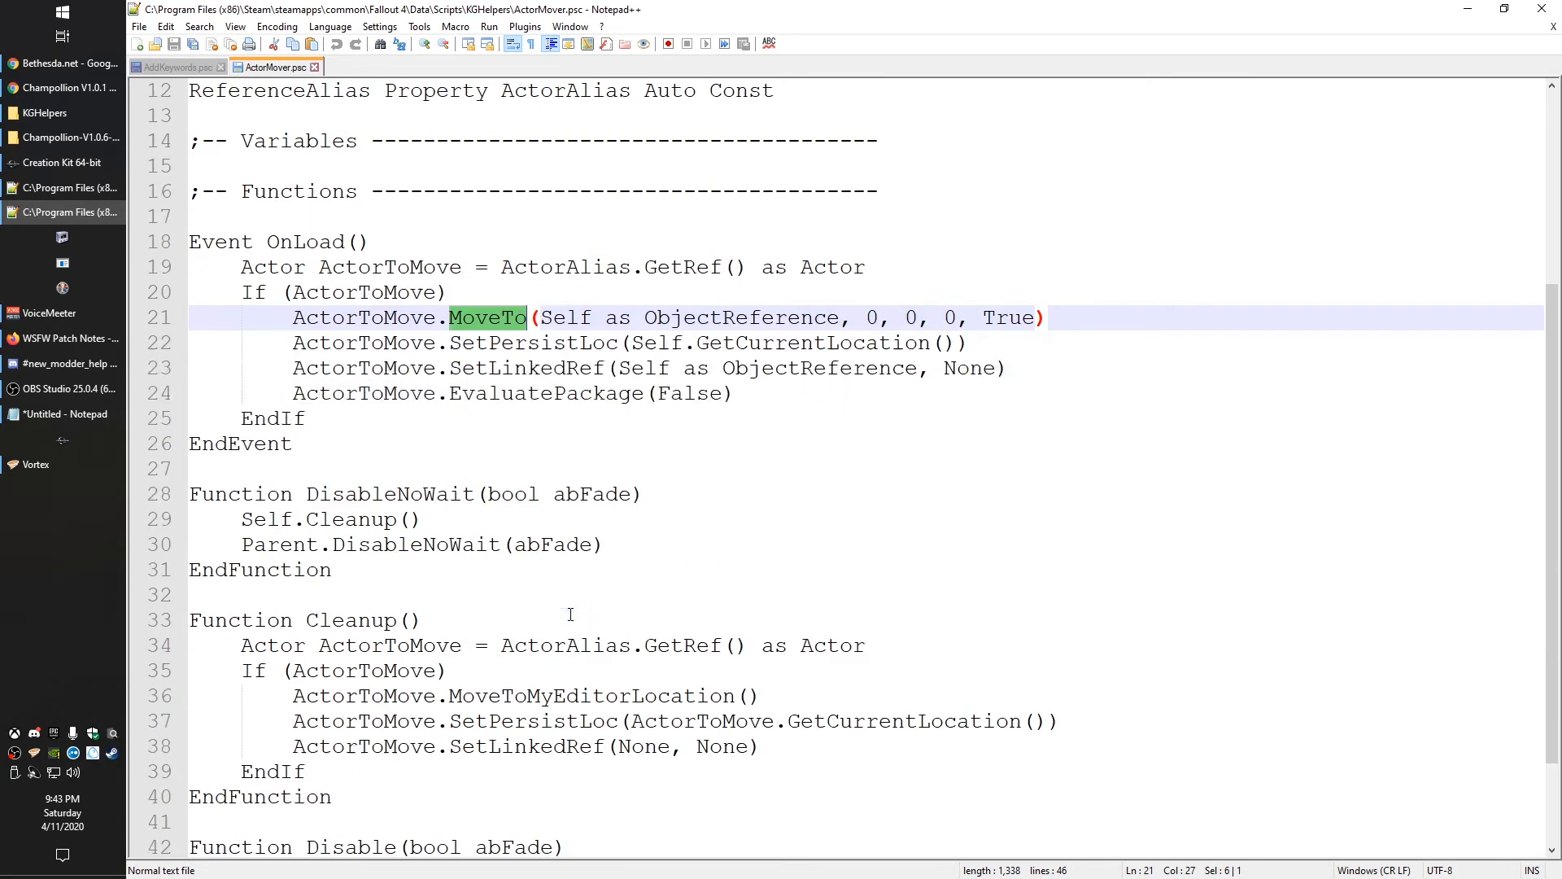
pyautogui.moveTo(593, 318); pyautogui.dragTo(867, 317)
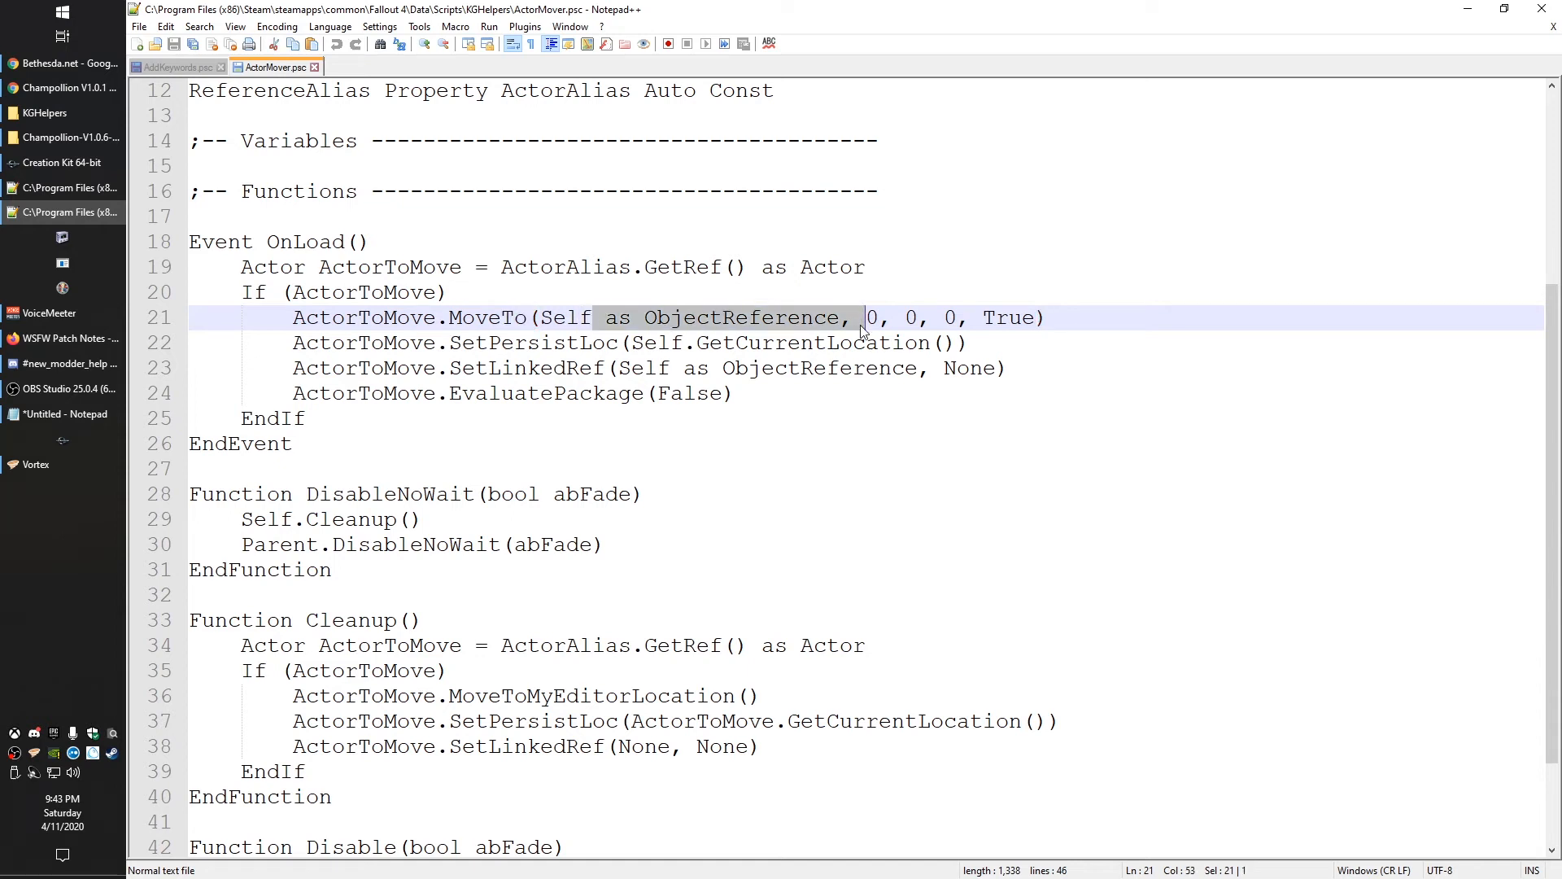
pyautogui.click(826, 318)
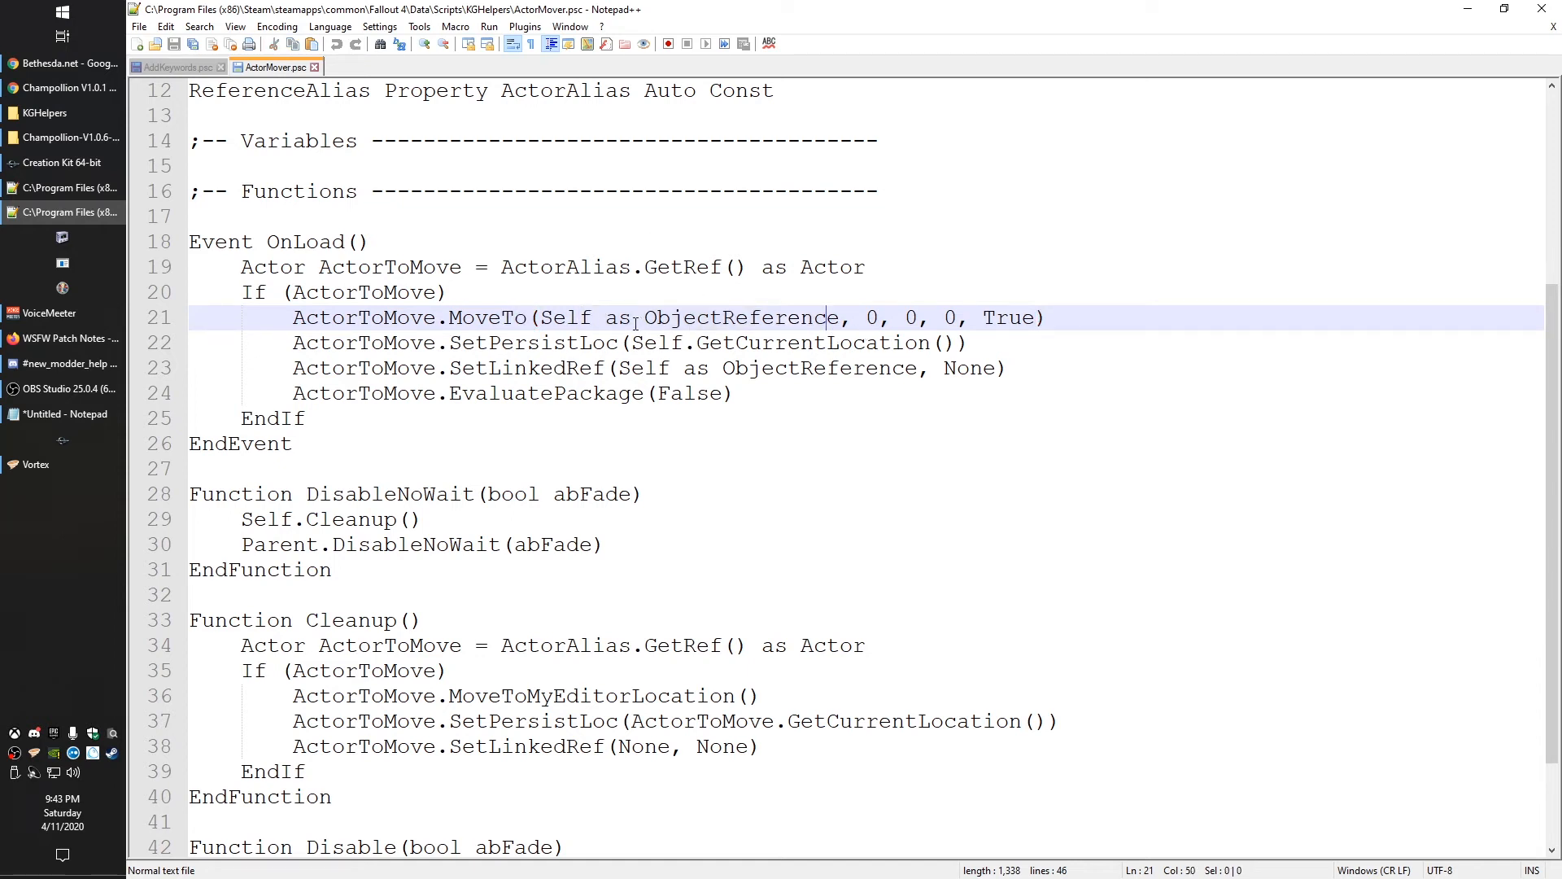
pyautogui.moveTo(593, 318); pyautogui.dragTo(846, 317)
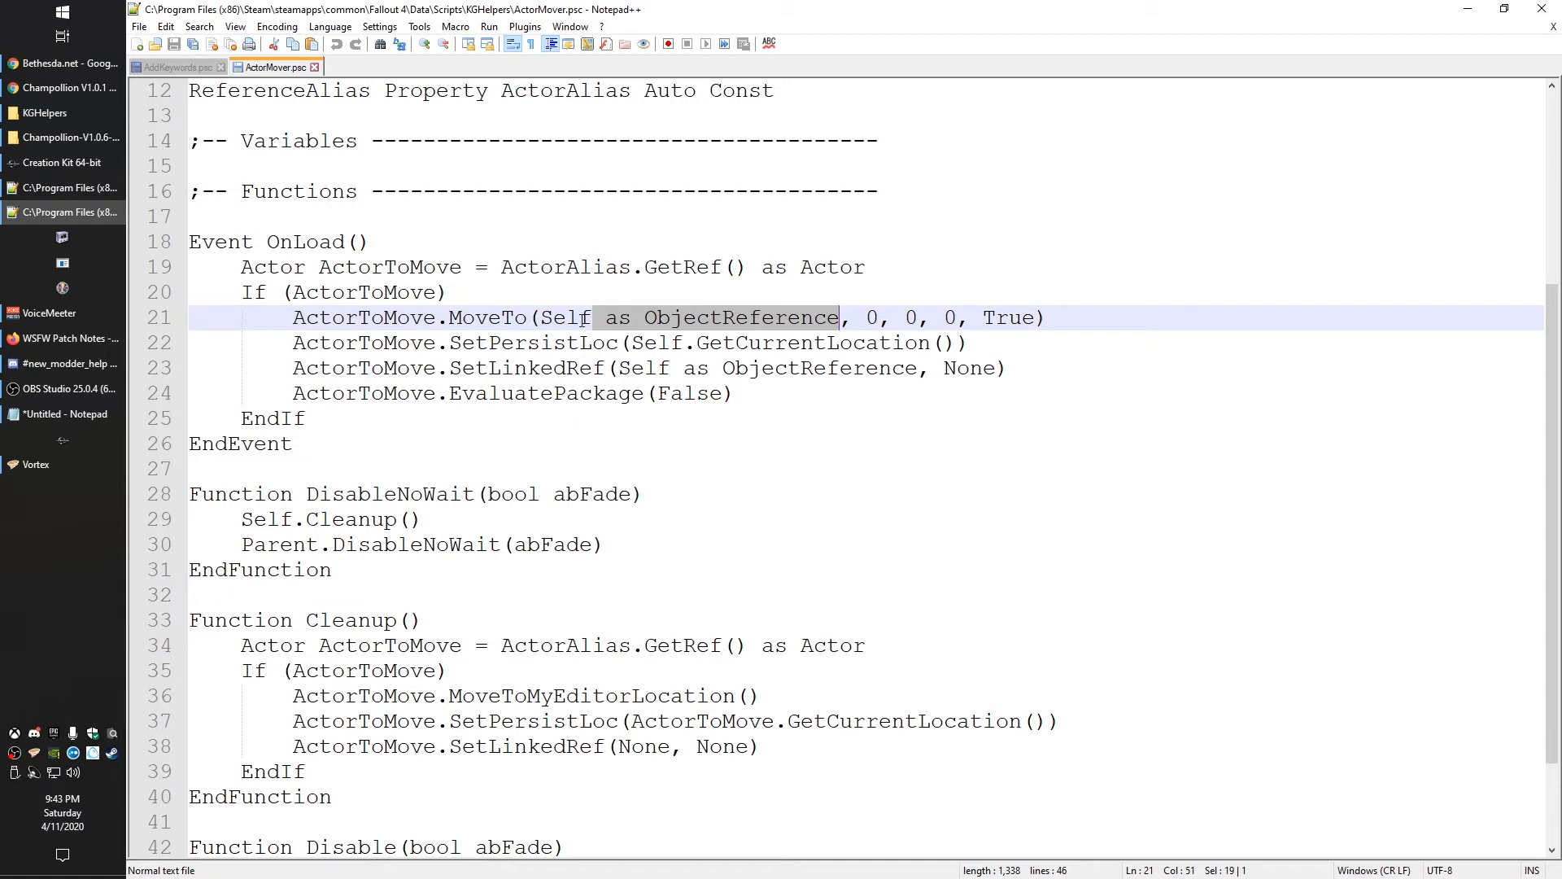
pyautogui.moveTo(593, 319); pyautogui.dragTo(838, 315)
pyautogui.press('Left')
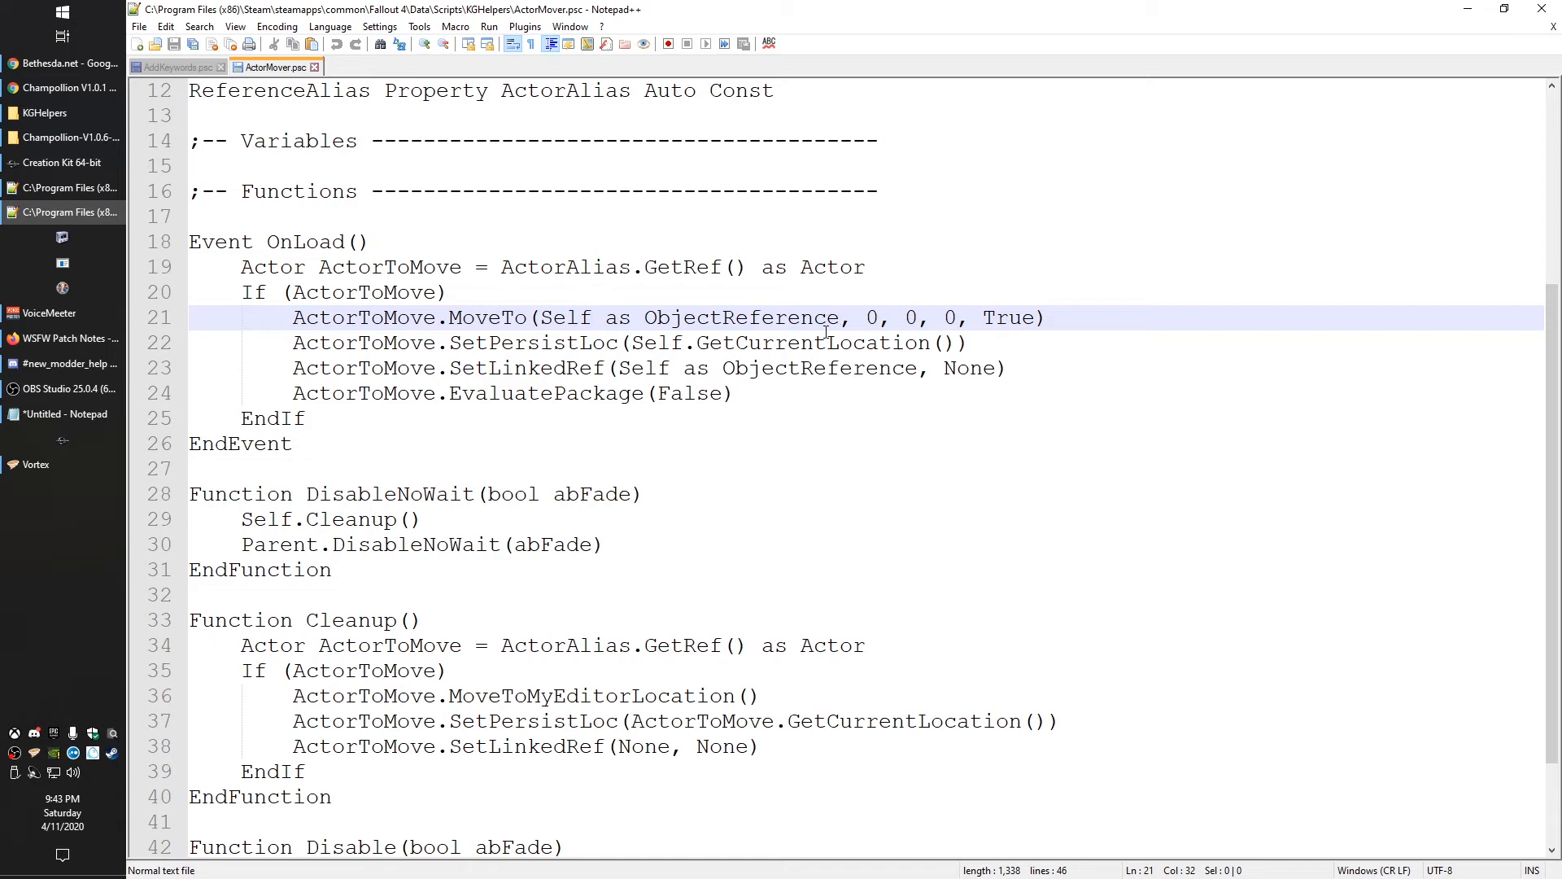
pyautogui.scroll(-2, 561, 520)
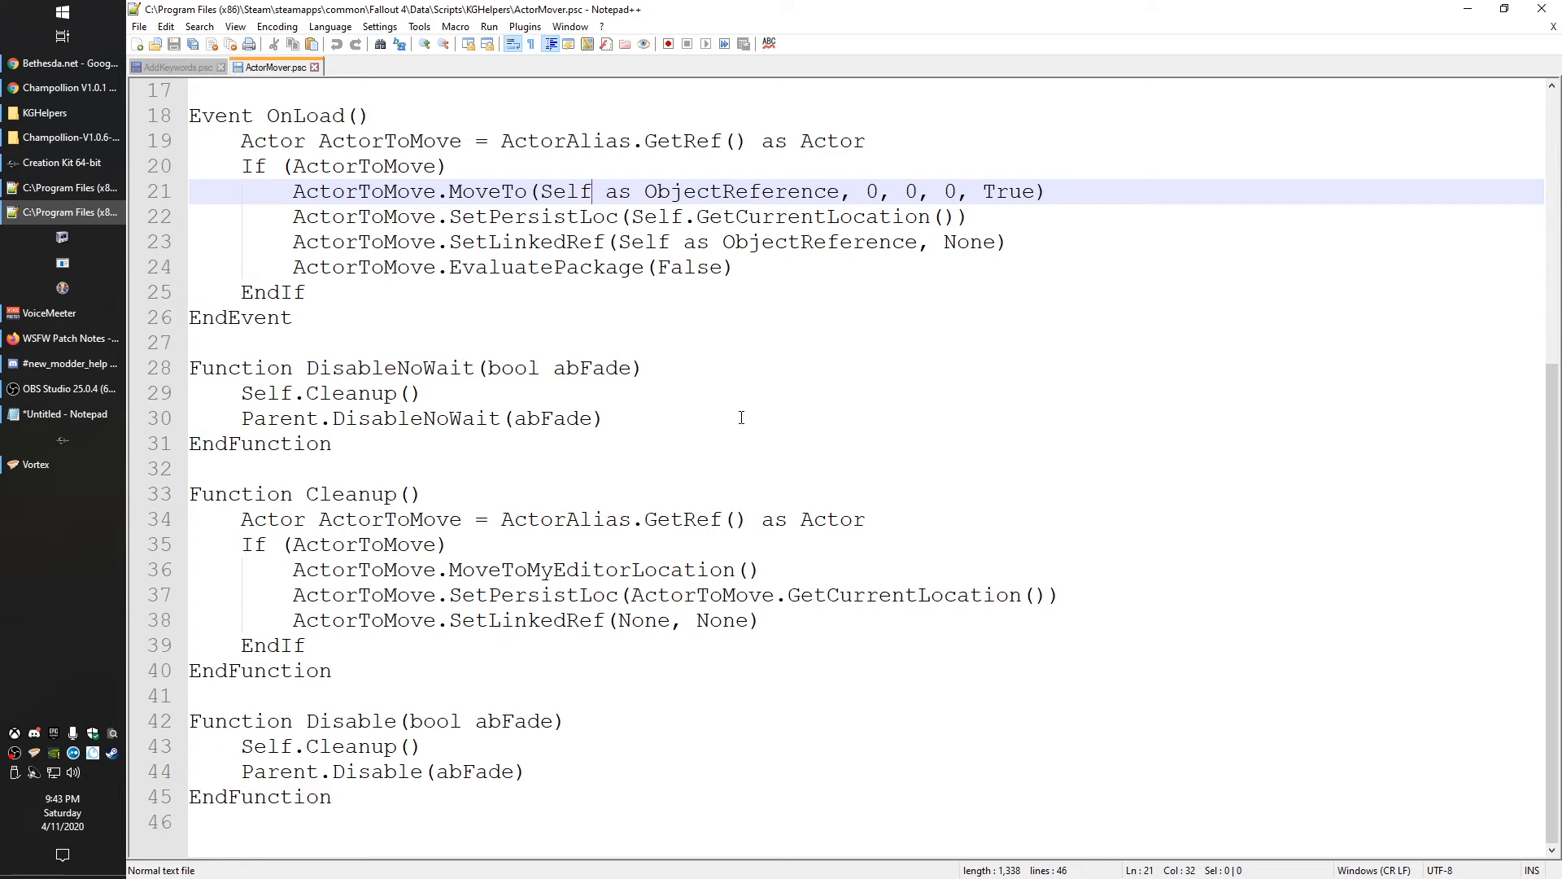
pyautogui.scroll(1, 792, 493)
pyautogui.scroll(2, 791, 494)
pyautogui.scroll(2, 788, 493)
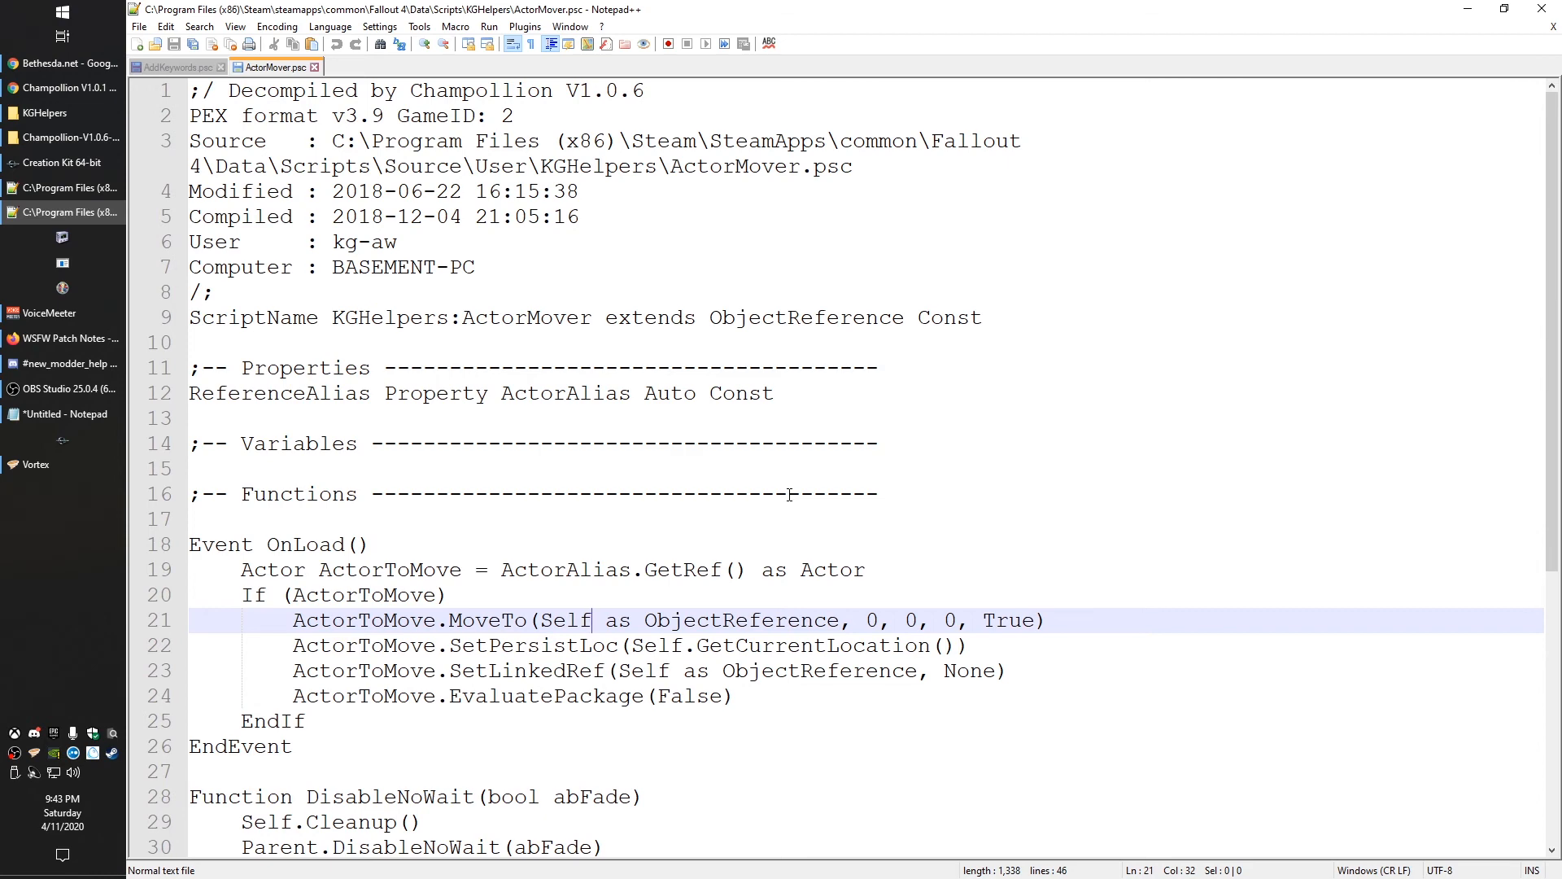
pyautogui.scroll(-5, 789, 493)
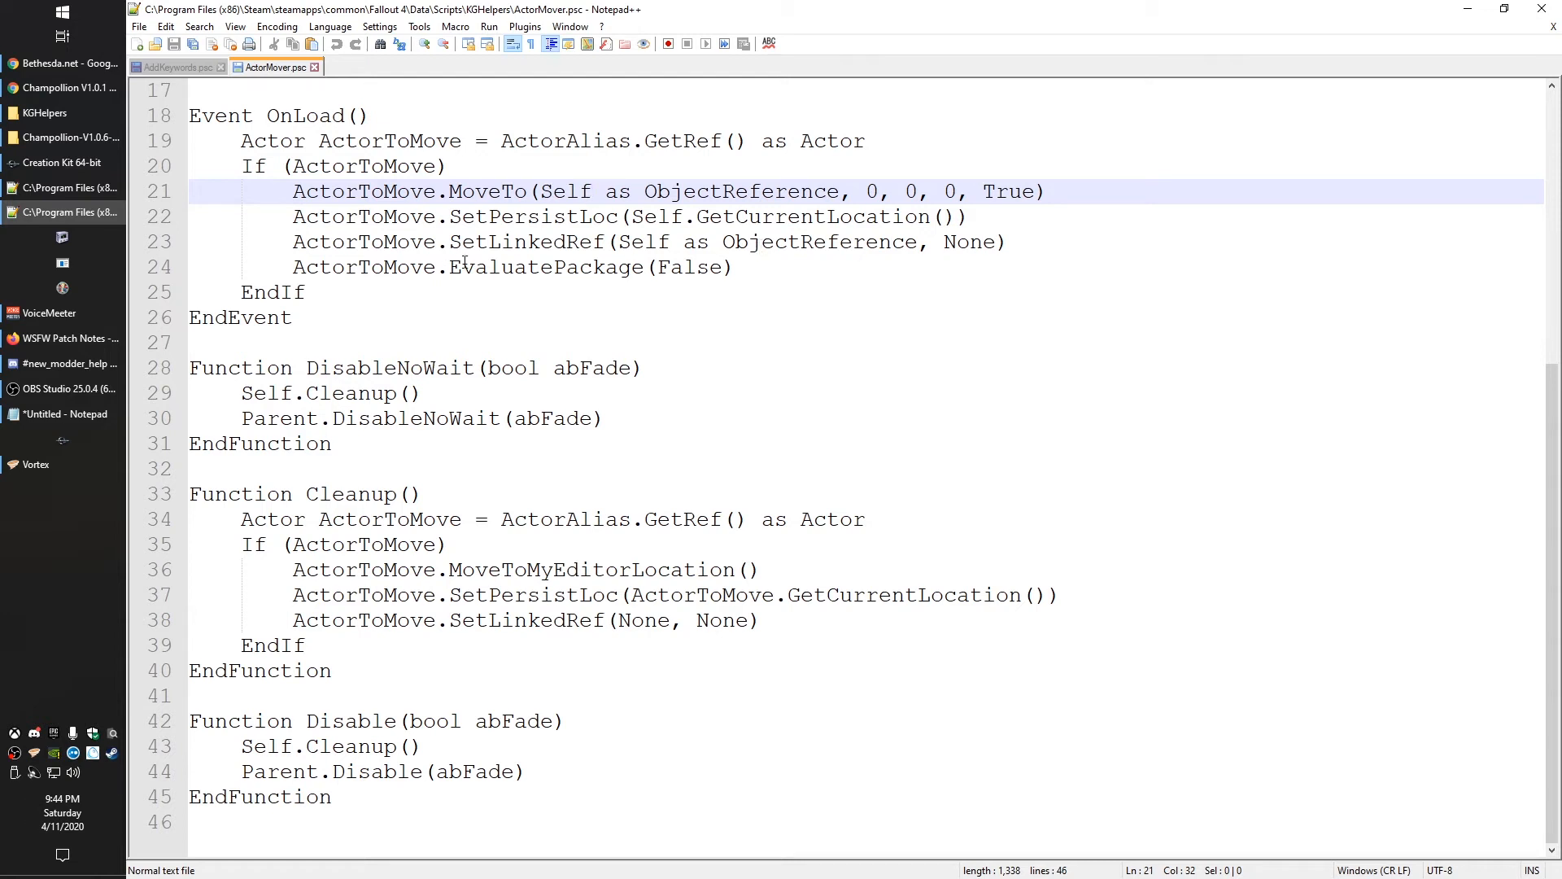
# - Review ActorMover's OnLoad body lines 21-24, then switch back to AddKeywords.psc
pyautogui.moveTo(830, 268); pyautogui.dragTo(272, 187)
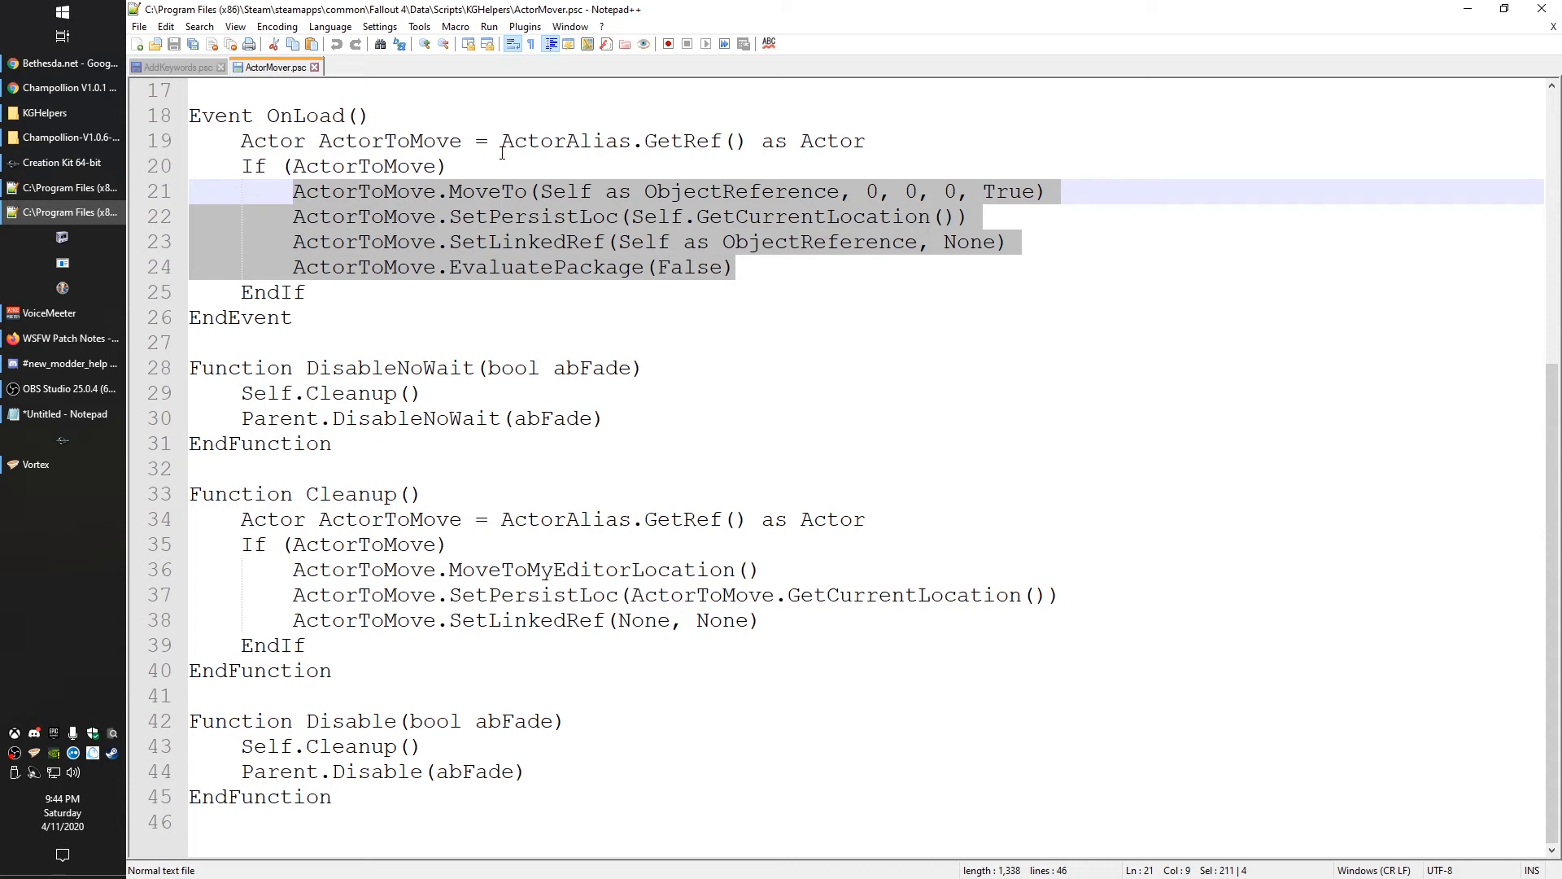
pyautogui.click(769, 269)
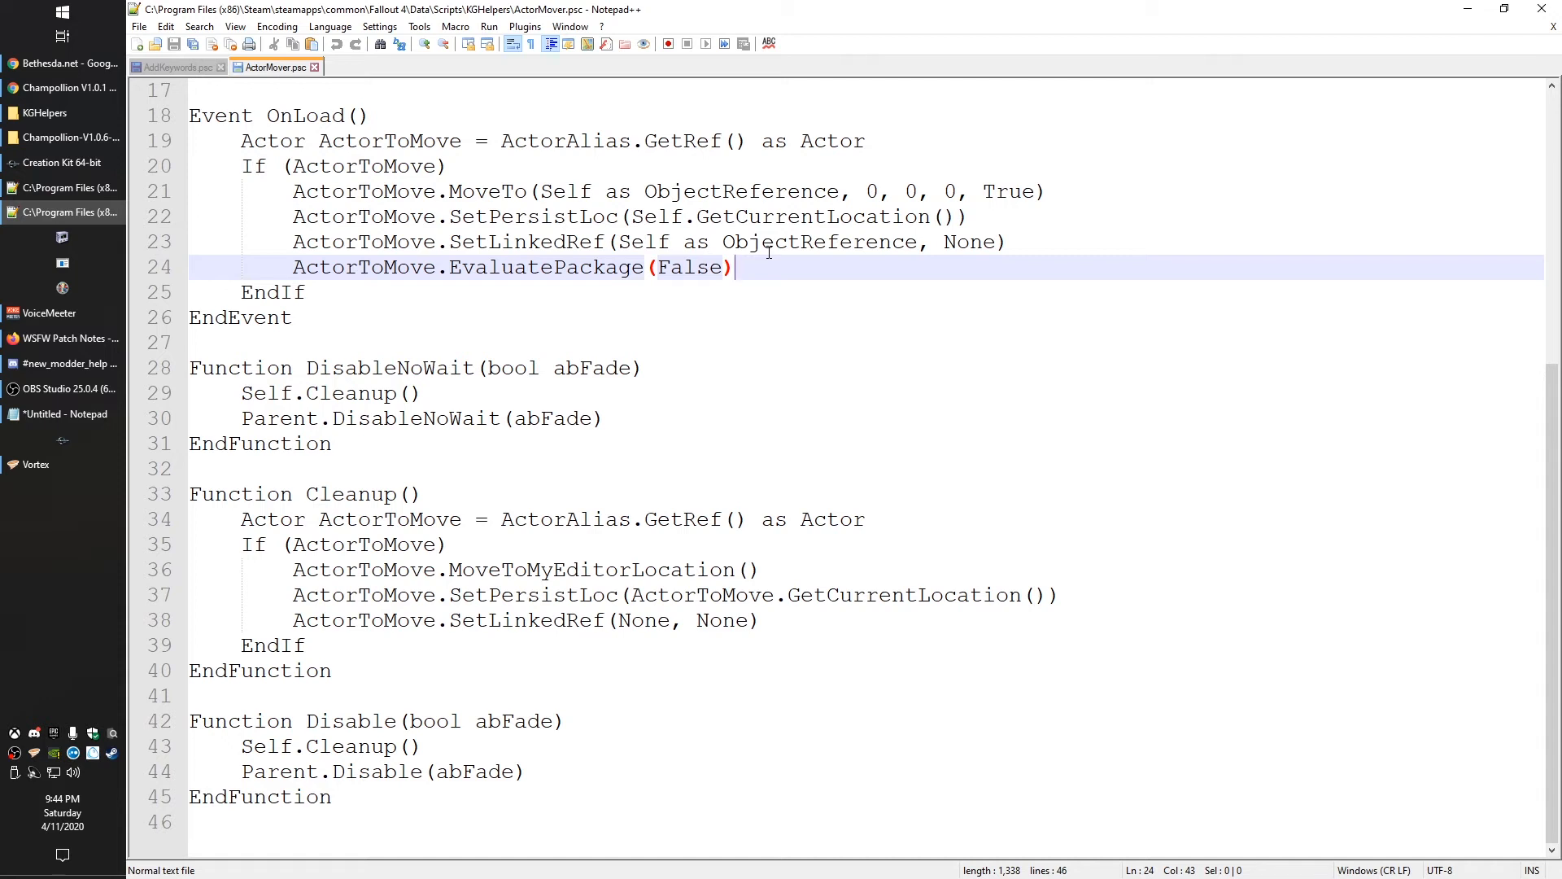
pyautogui.click(178, 65)
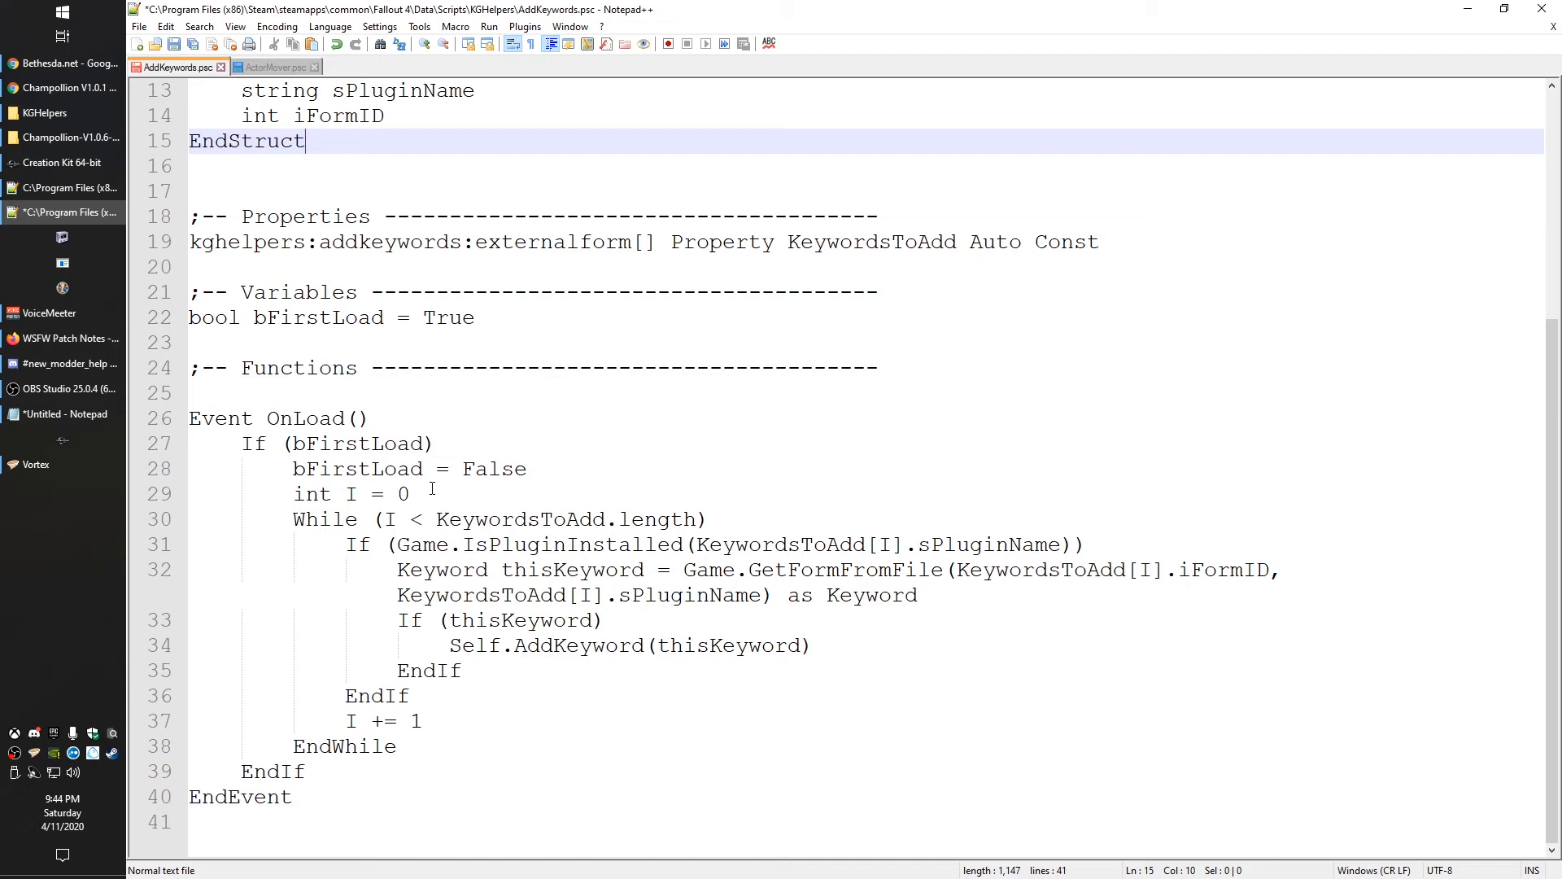
# - Delete the leftover ' || true' so line 28 reads bFirstLoad = False
pyautogui.click(571, 459)
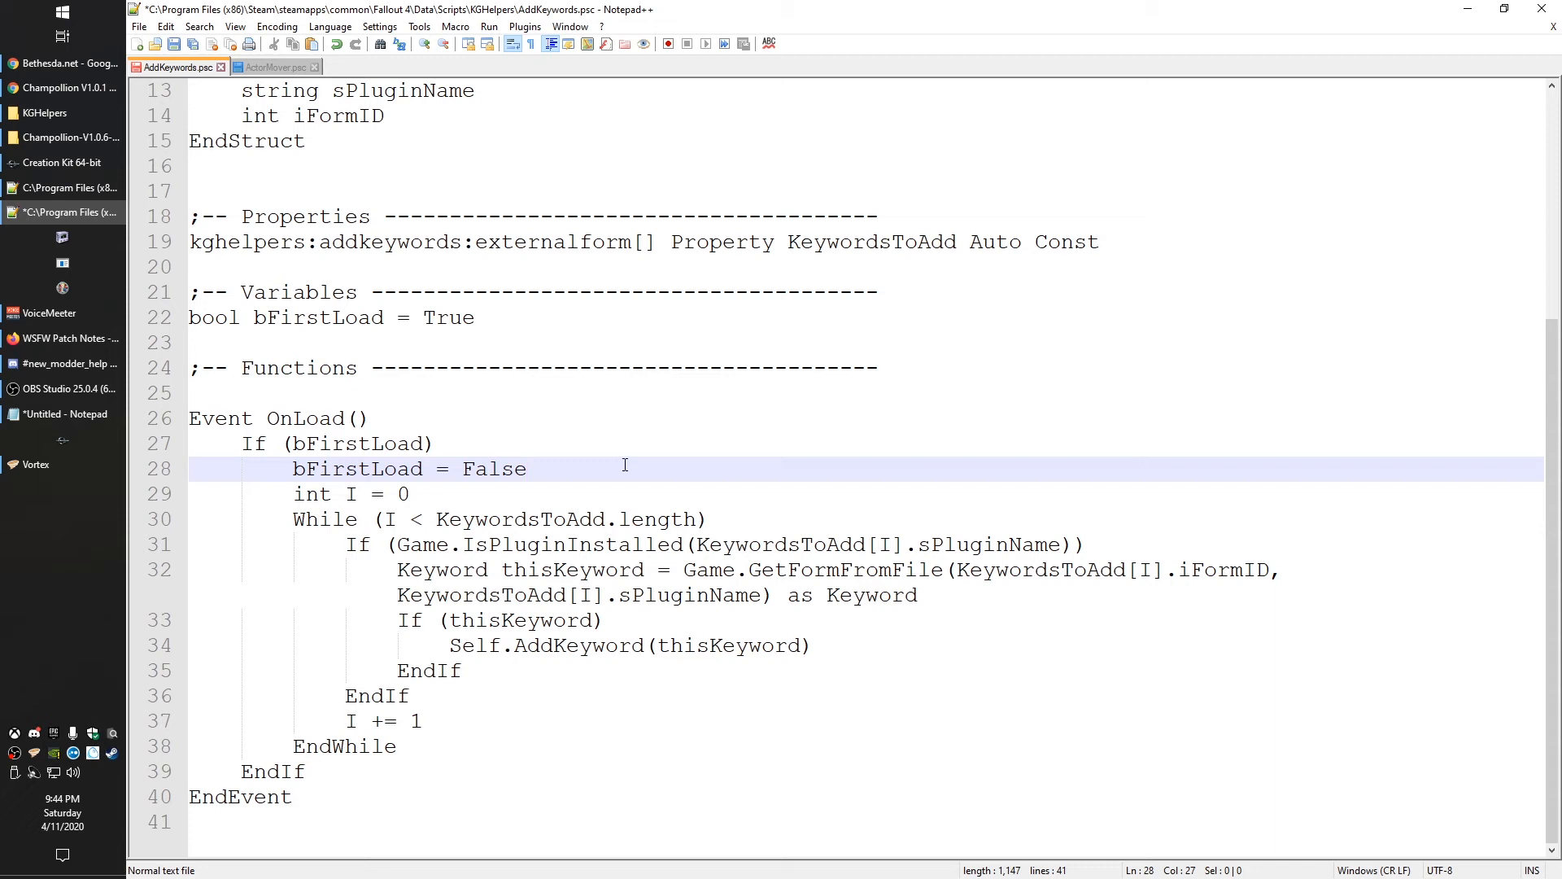
pyautogui.write('|| ')
pyautogui.write('true')
pyautogui.hotkey('shift', 'Left')
pyautogui.hotkey('shift', 'Left')
pyautogui.hotkey('shift', 'Left')
pyautogui.hotkey('shift', 'Left')
pyautogui.hotkey('shift', 'Left')
pyautogui.hotkey('shift', 'Left')
pyautogui.hotkey('shift', 'Left')
pyautogui.hotkey('shift', 'Left')
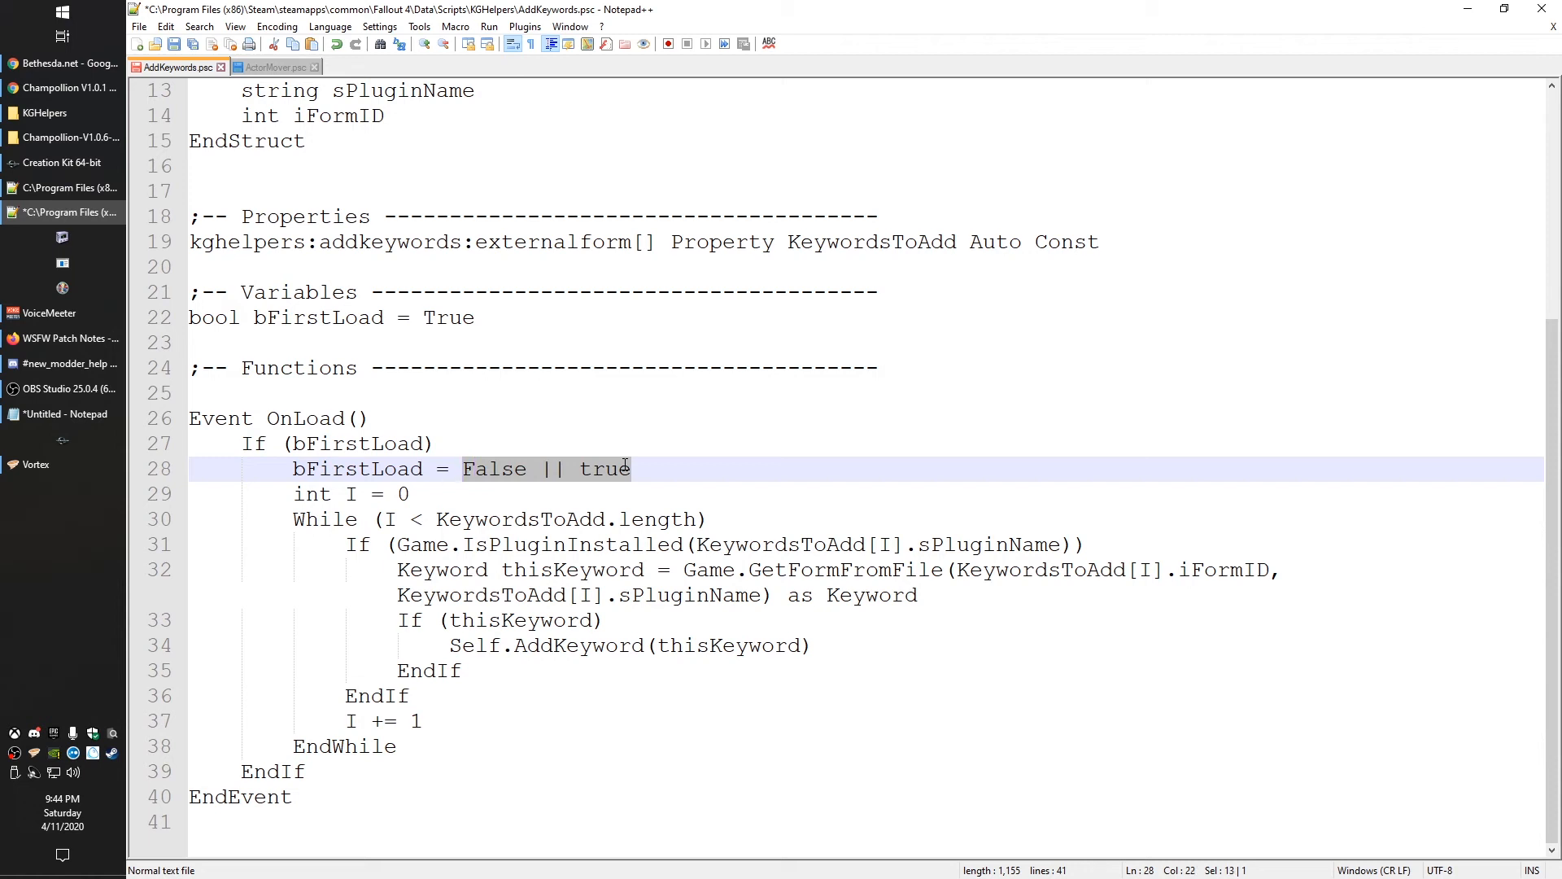
pyautogui.press('Right')
pyautogui.hotkey('shift', 'Left')
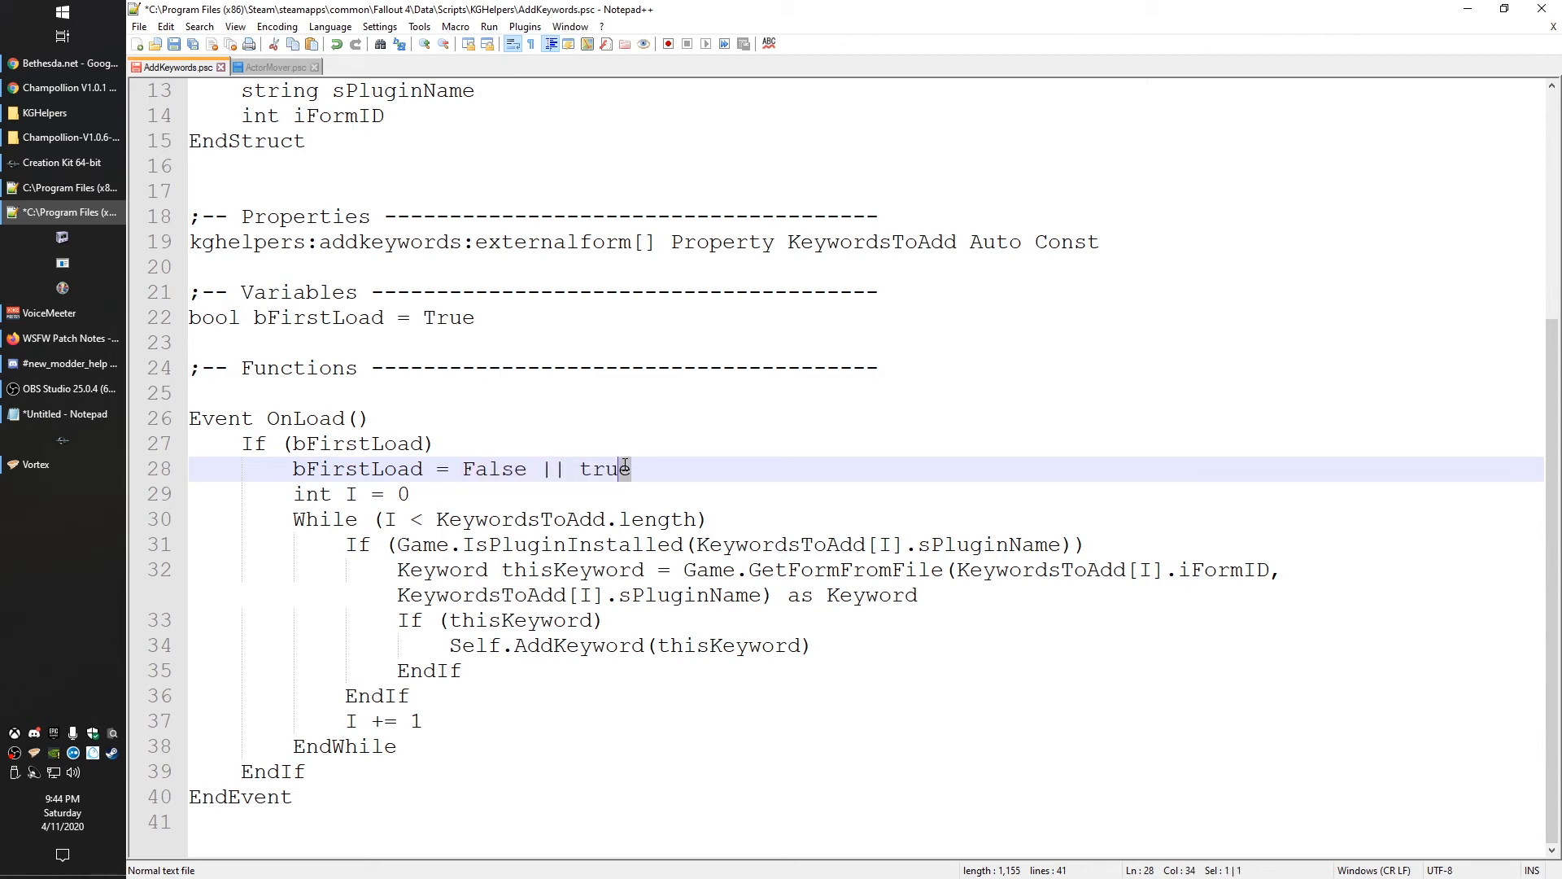
pyautogui.hotkey('shift', 'Left')
pyautogui.hotkey('shift', 'Left')
pyautogui.hotkey('shift', 'Left')
pyautogui.hotkey('shift', 'Left')
pyautogui.hotkey('shift', 'Left')
pyautogui.hotkey('shift', 'Left')
pyautogui.hotkey('shift', 'Right')
pyautogui.hotkey('shift', 'Right')
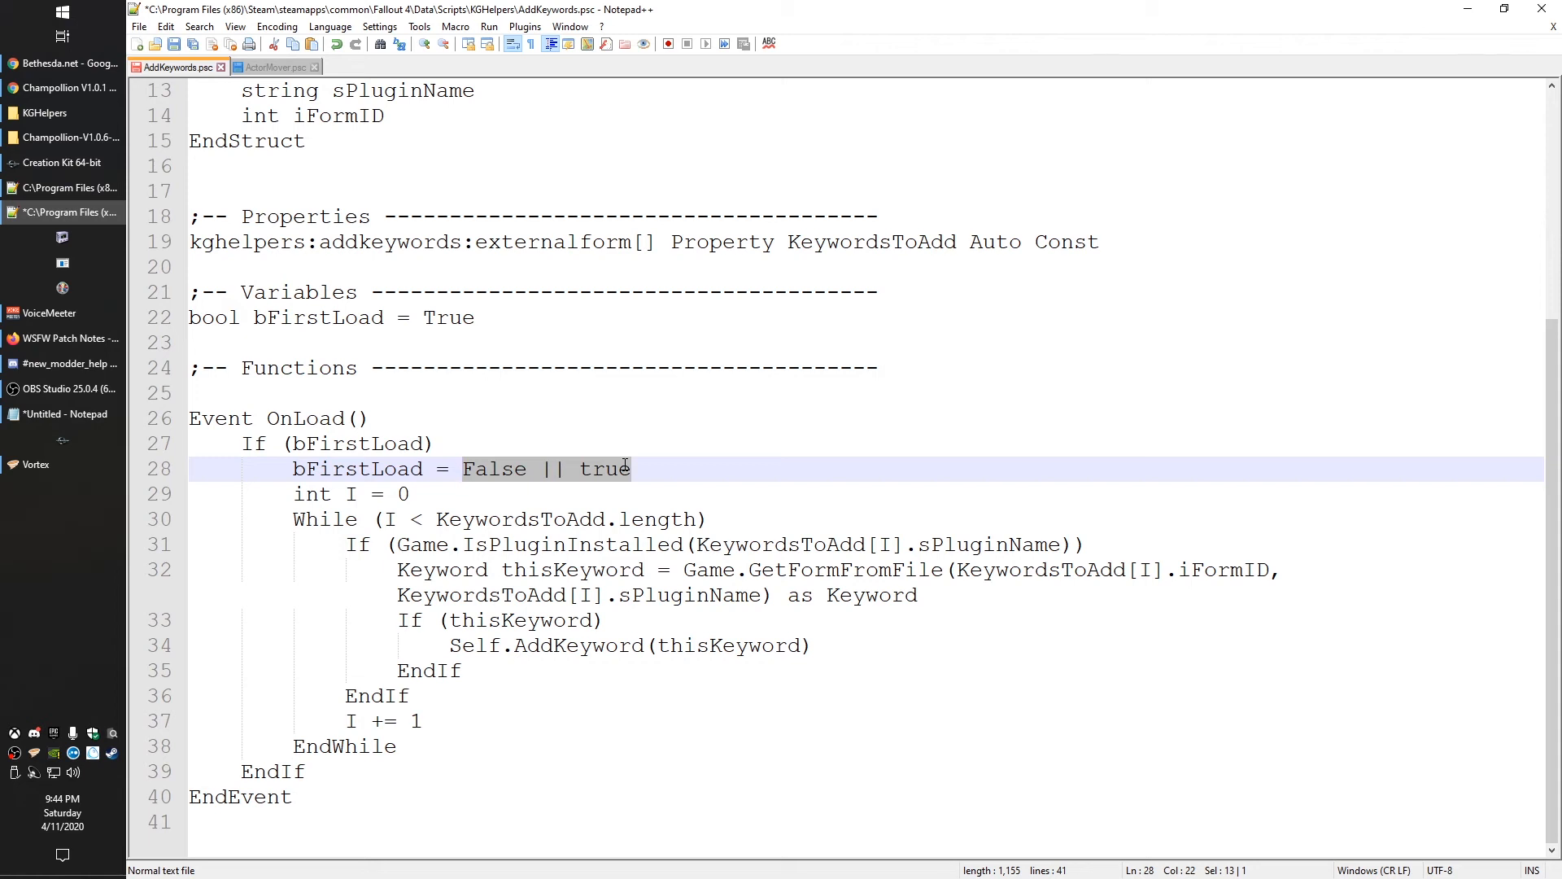
pyautogui.press('Right')
pyautogui.press('BackSpace')
pyautogui.press('BackSpace')
pyautogui.press('BackSpace')
pyautogui.press('BackSpace')
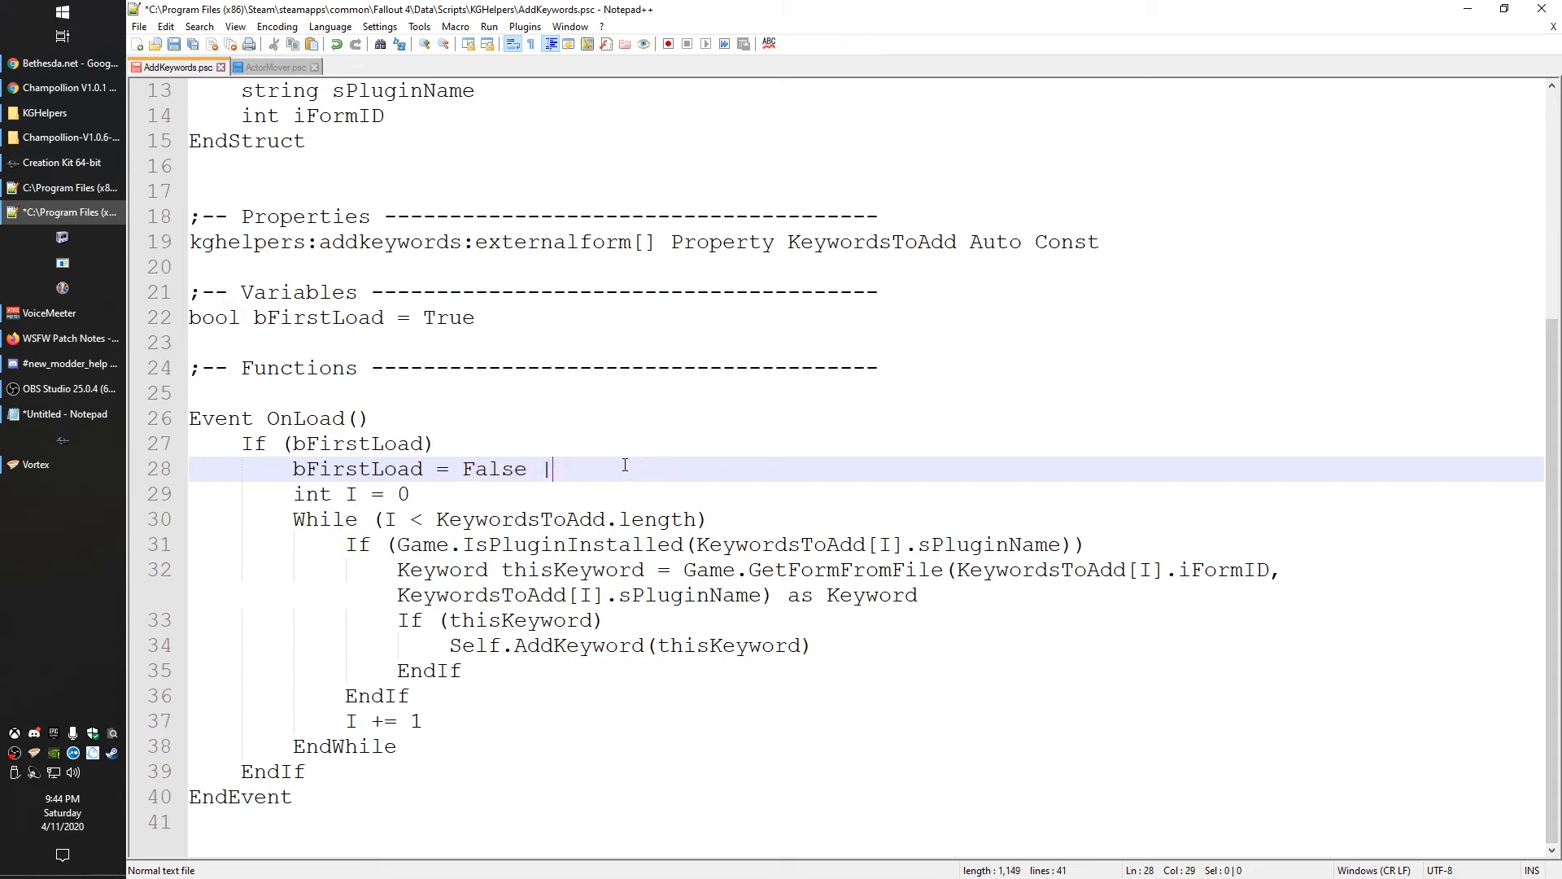
pyautogui.press('BackSpace')
pyautogui.press('BackSpace')
pyautogui.press('BackSpace')
pyautogui.press('Down')
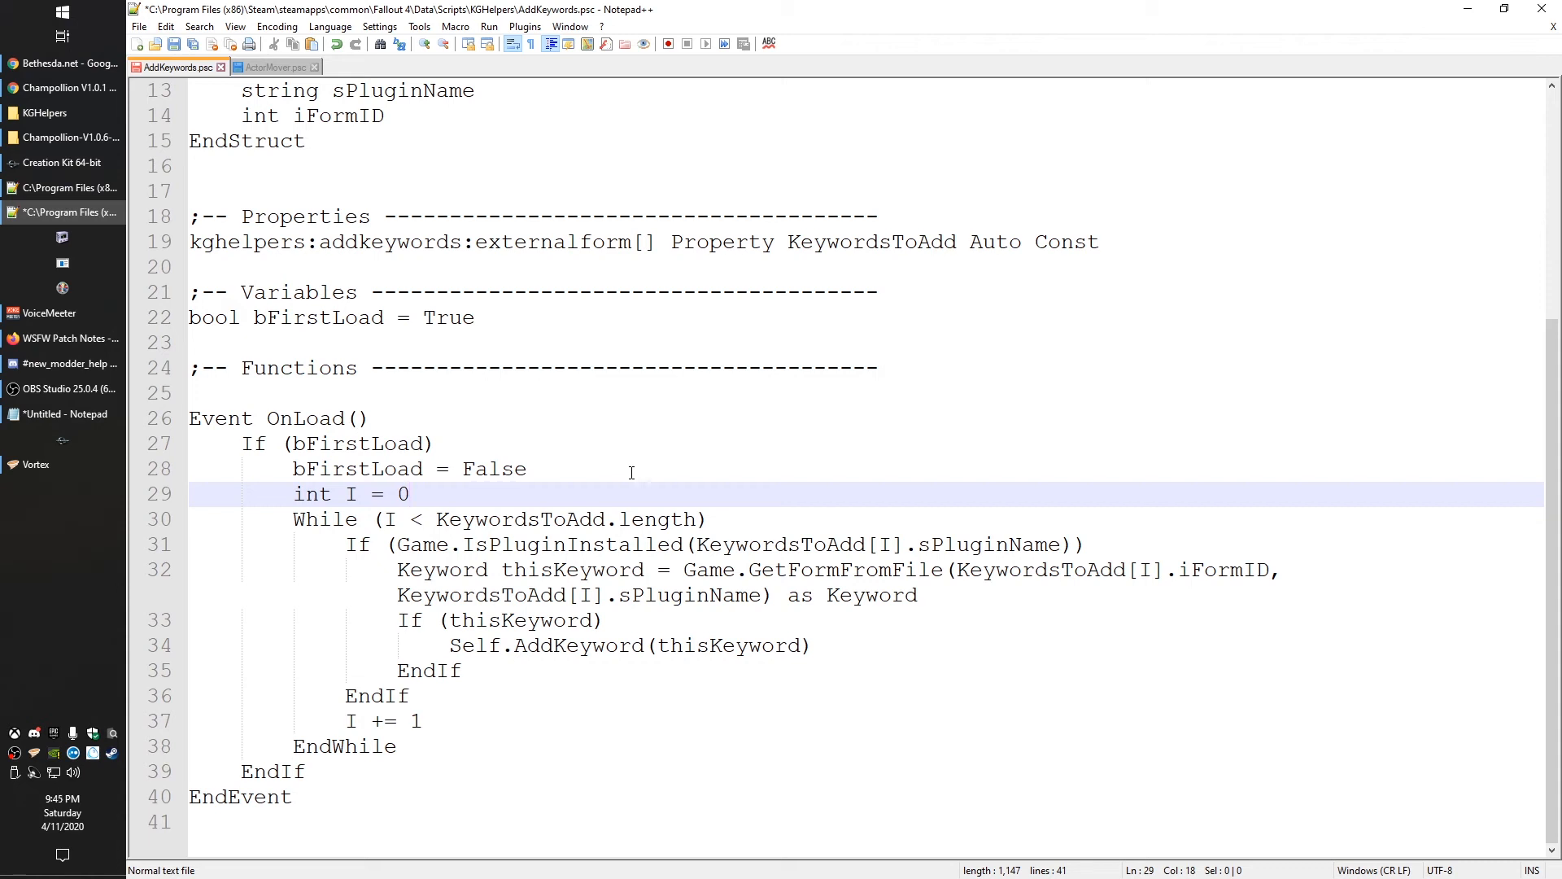
pyautogui.click(589, 460)
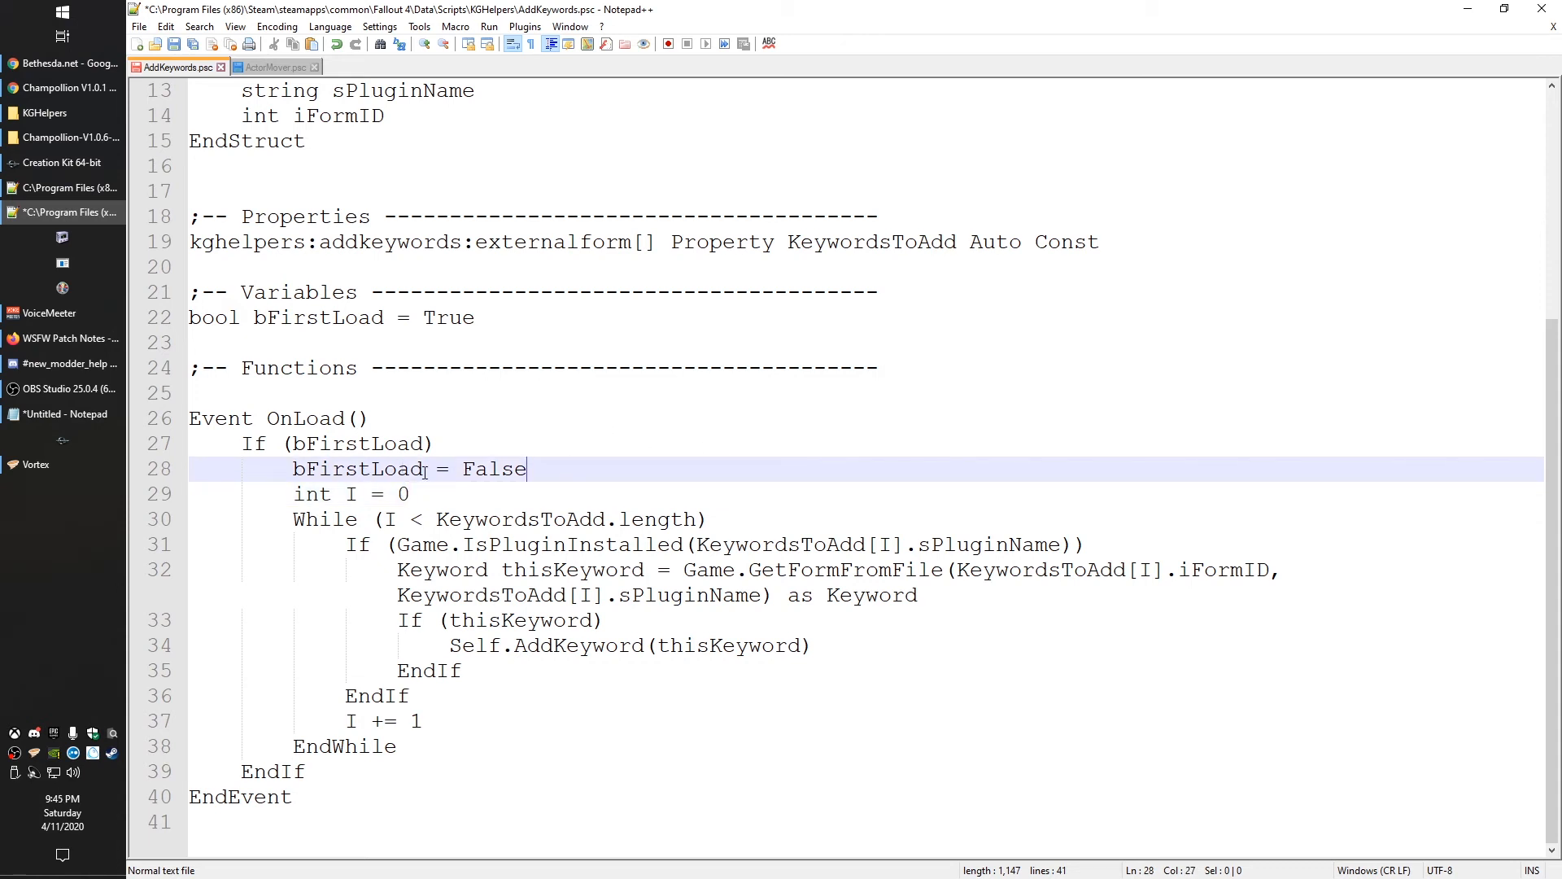
pyautogui.click(742, 447)
pyautogui.click(651, 468)
pyautogui.doubleClick(467, 241)
pyautogui.scroll(2, 474, 403)
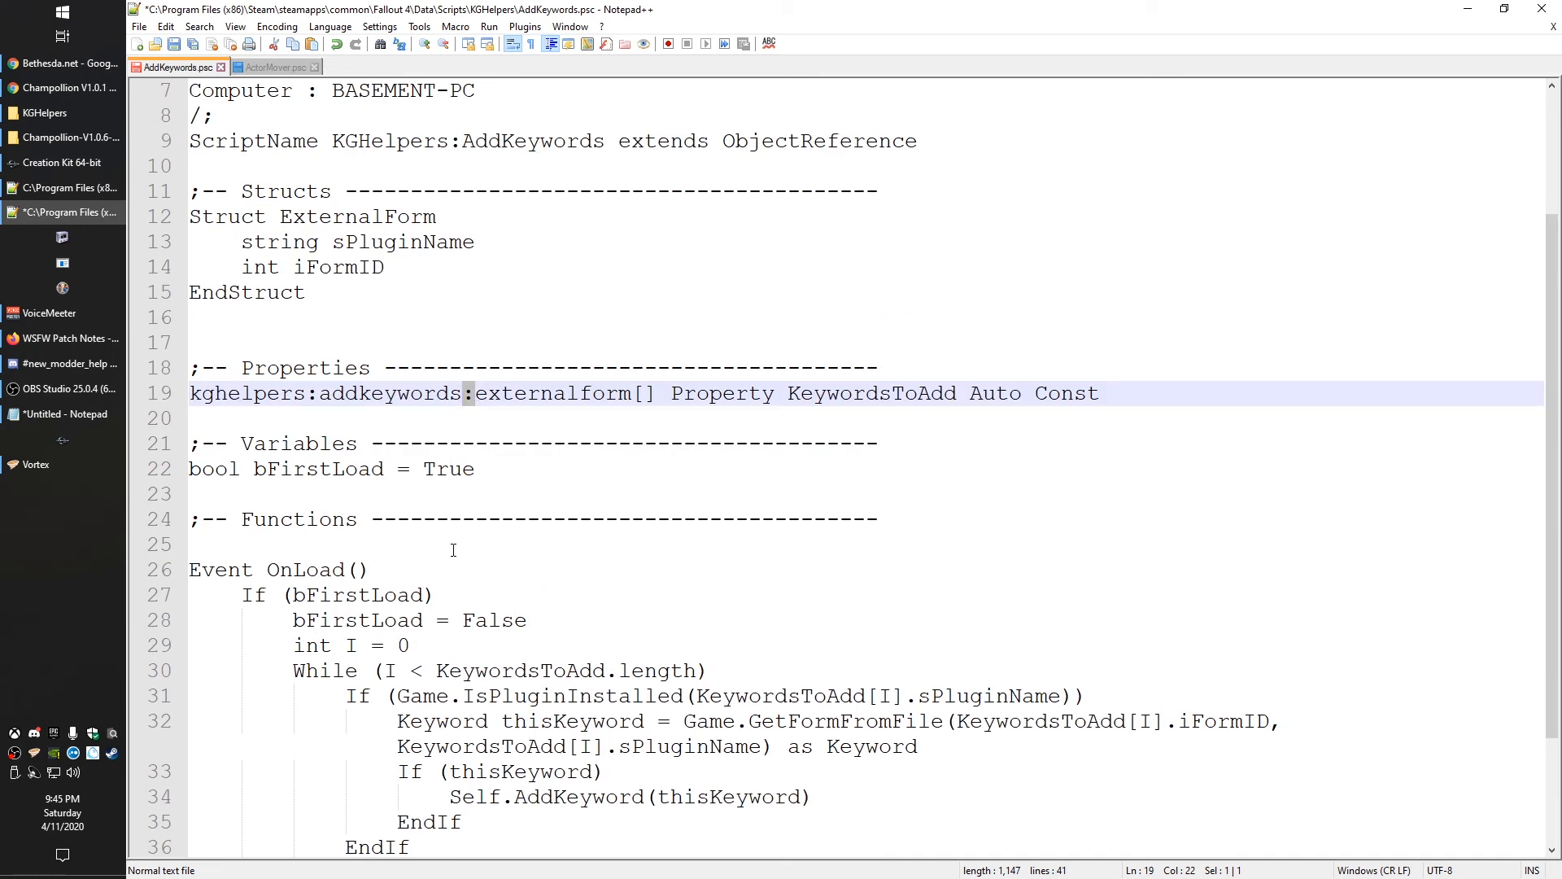
pyautogui.click(269, 70)
pyautogui.moveTo(541, 191); pyautogui.dragTo(644, 191)
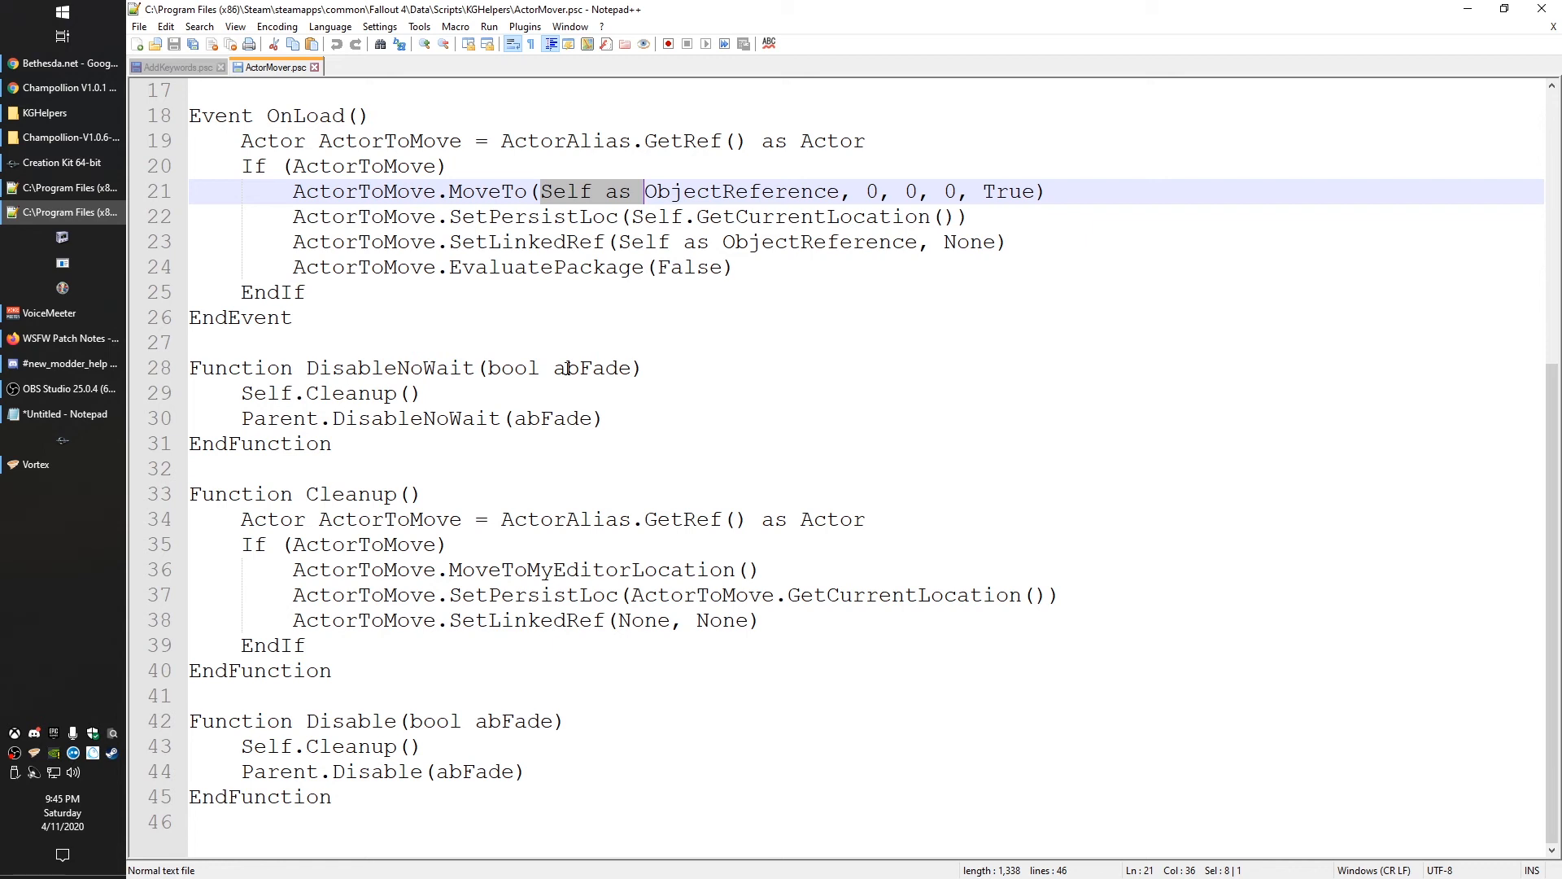
pyautogui.click(180, 68)
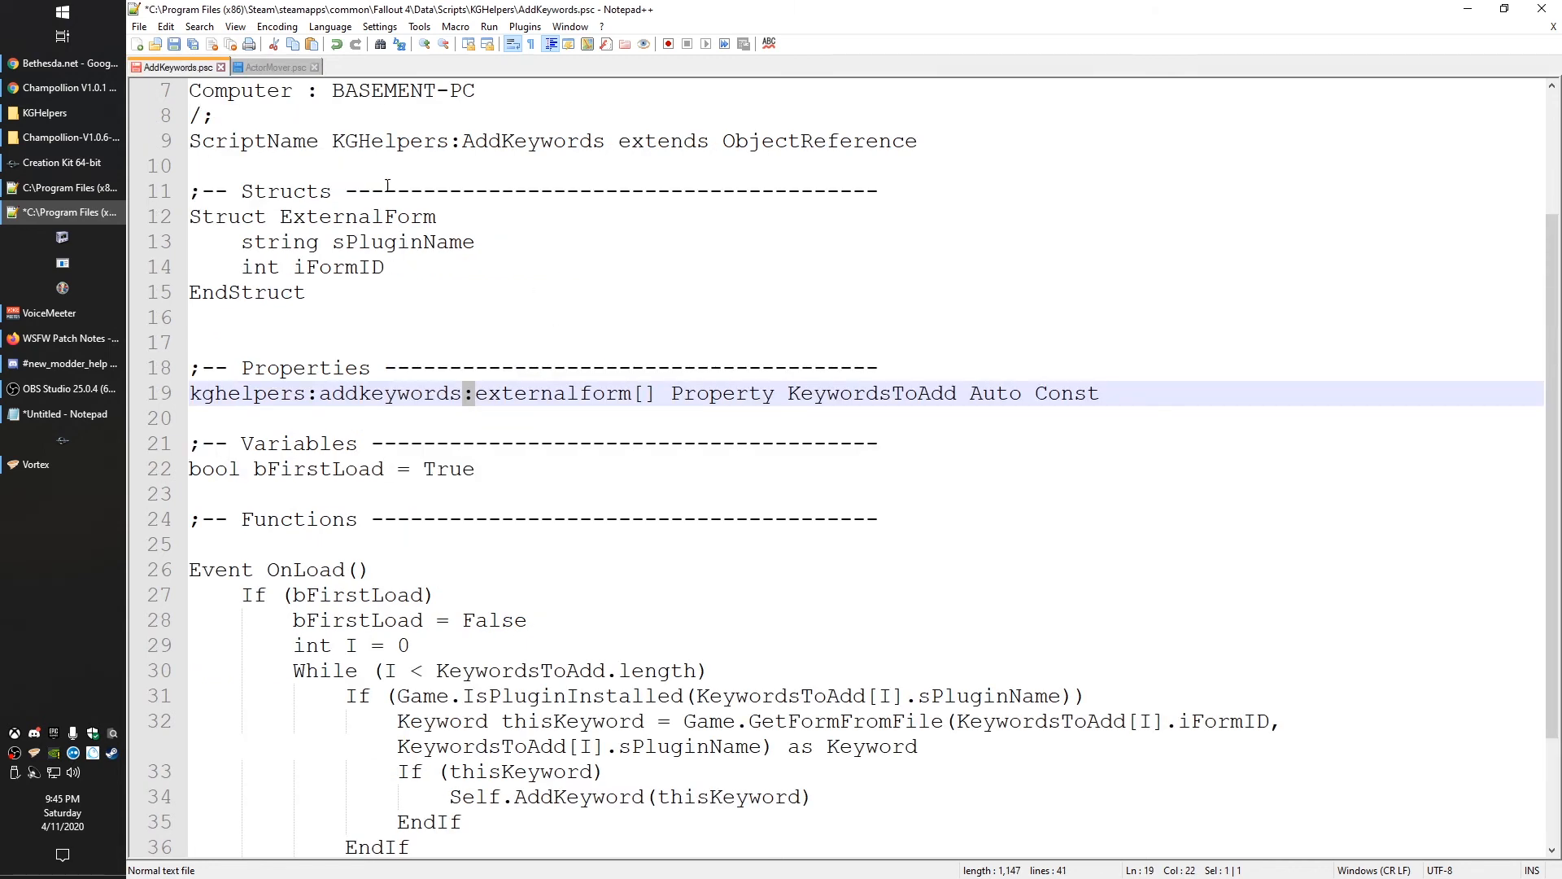
pyautogui.scroll(-2, 772, 488)
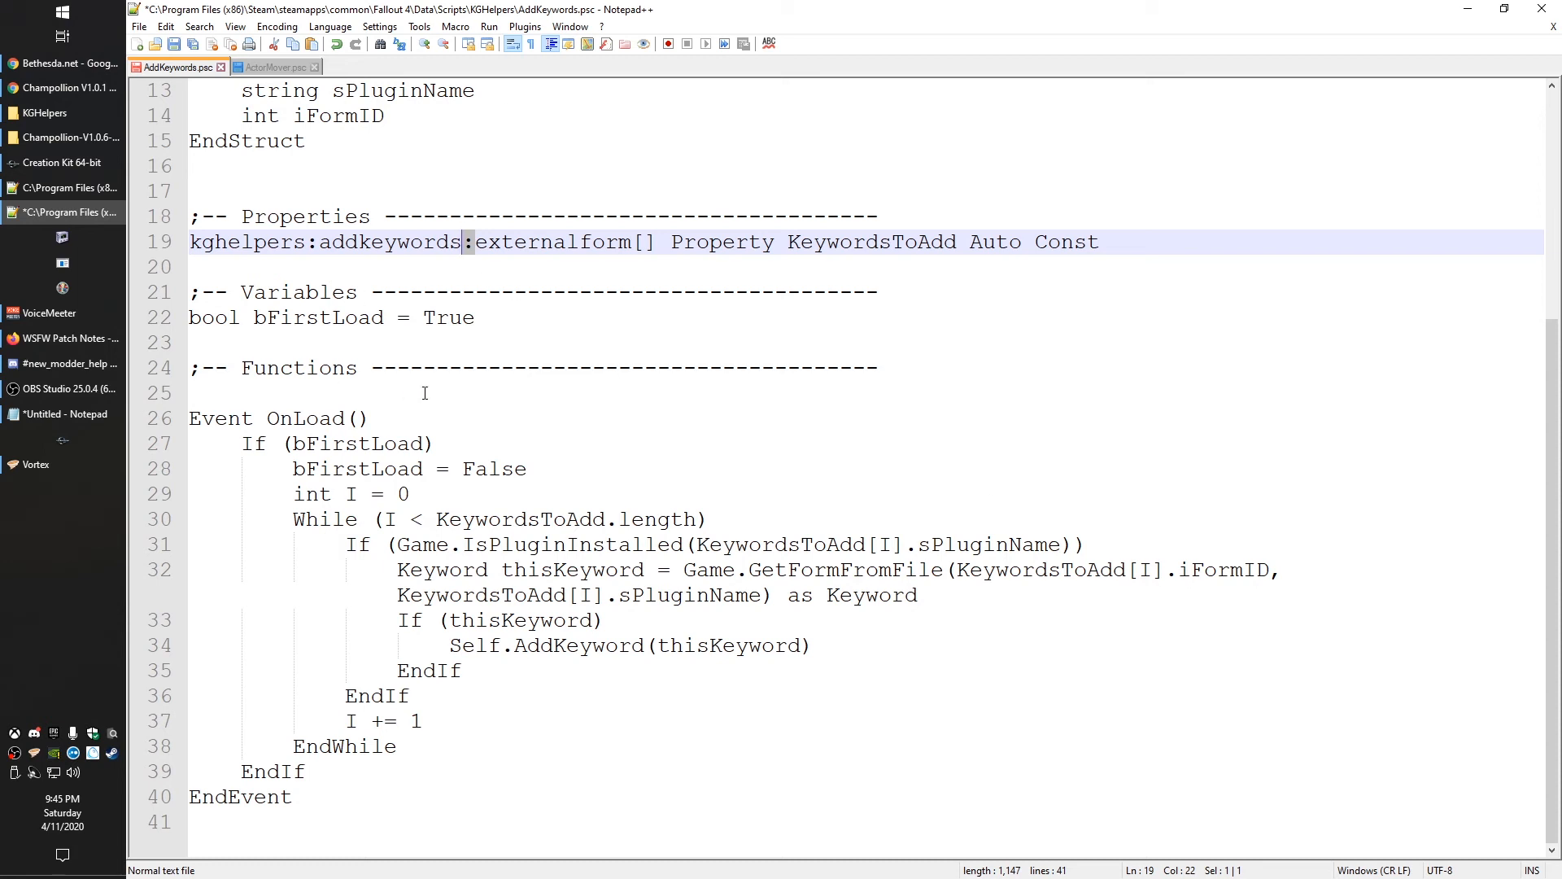
pyautogui.scroll(4, 488, 425)
pyautogui.scroll(-4, 421, 139)
pyautogui.moveTo(296, 795); pyautogui.dragTo(240, 443)
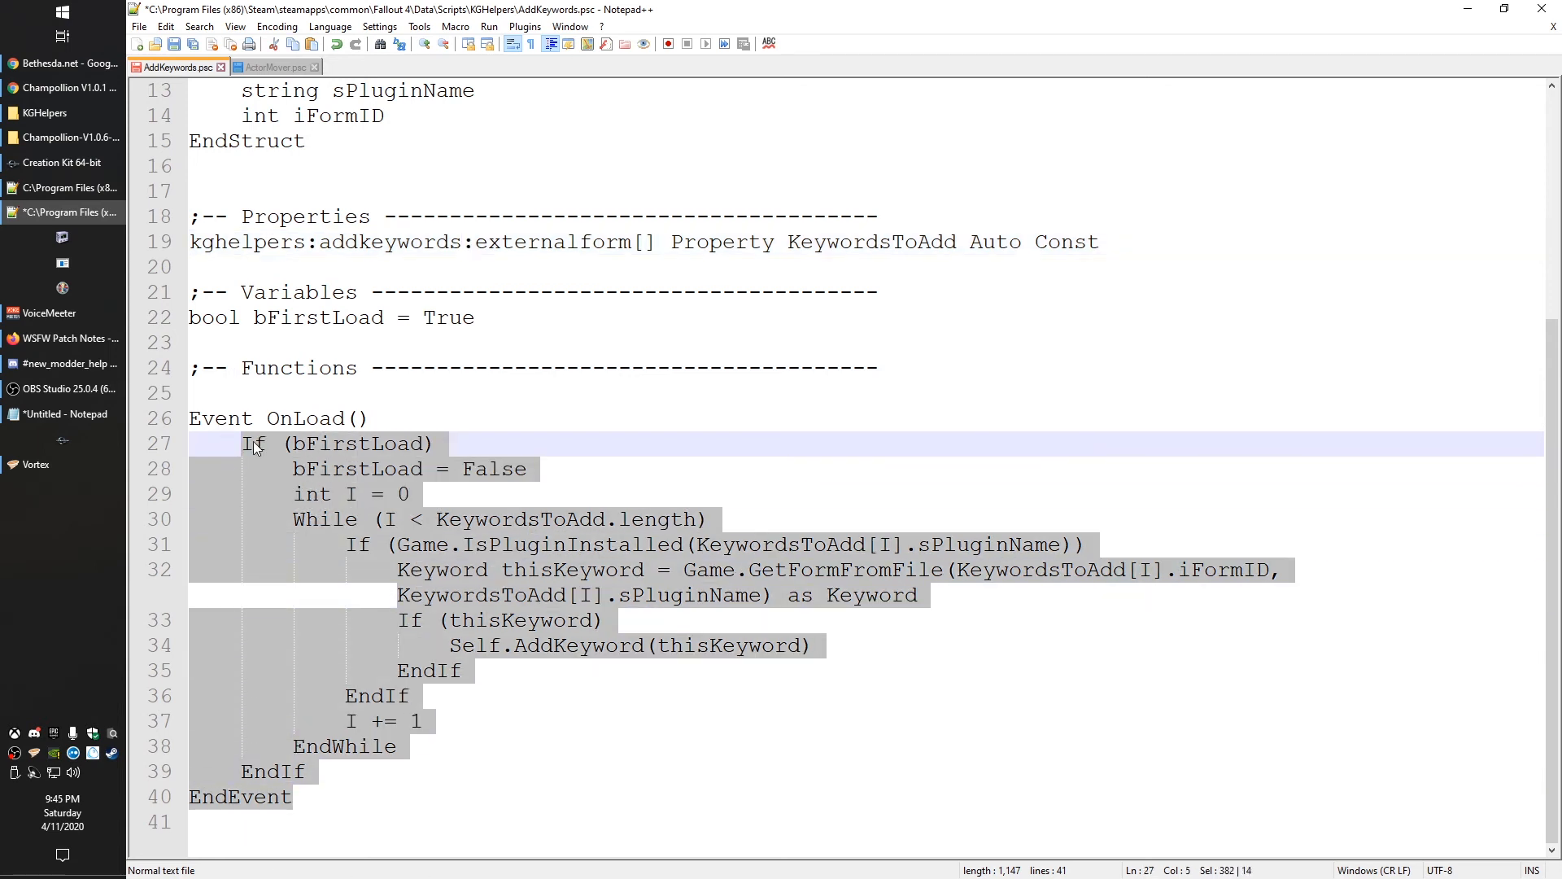
pyautogui.click(374, 796)
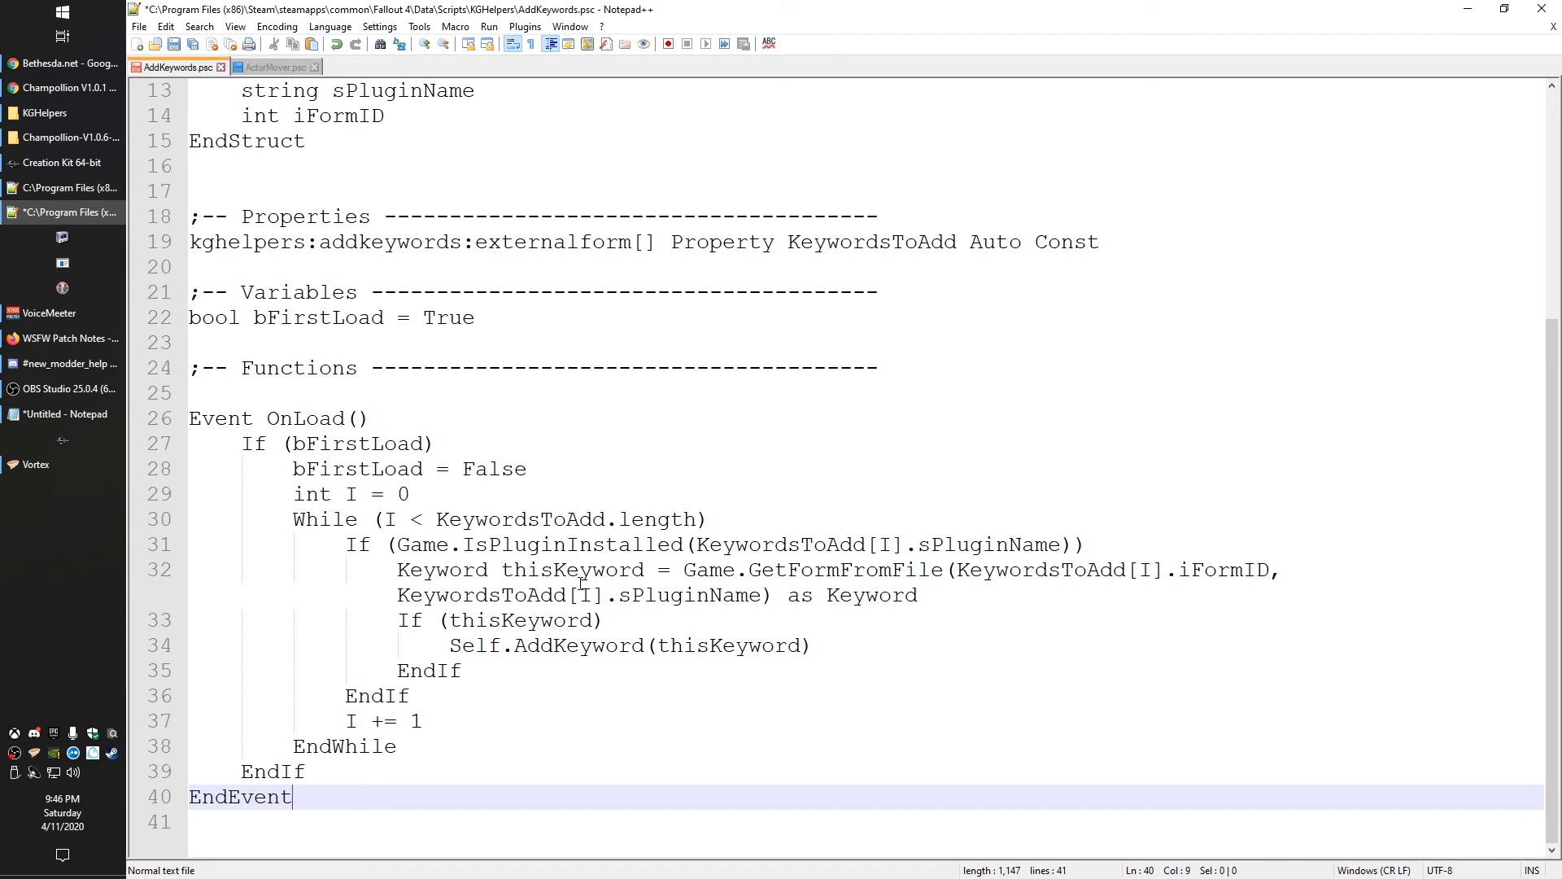
pyautogui.scroll(2, 582, 584)
# - Highlight all uses of KeywordsToAdd from its Property declaration on line 19
pyautogui.doubleClick(713, 396)
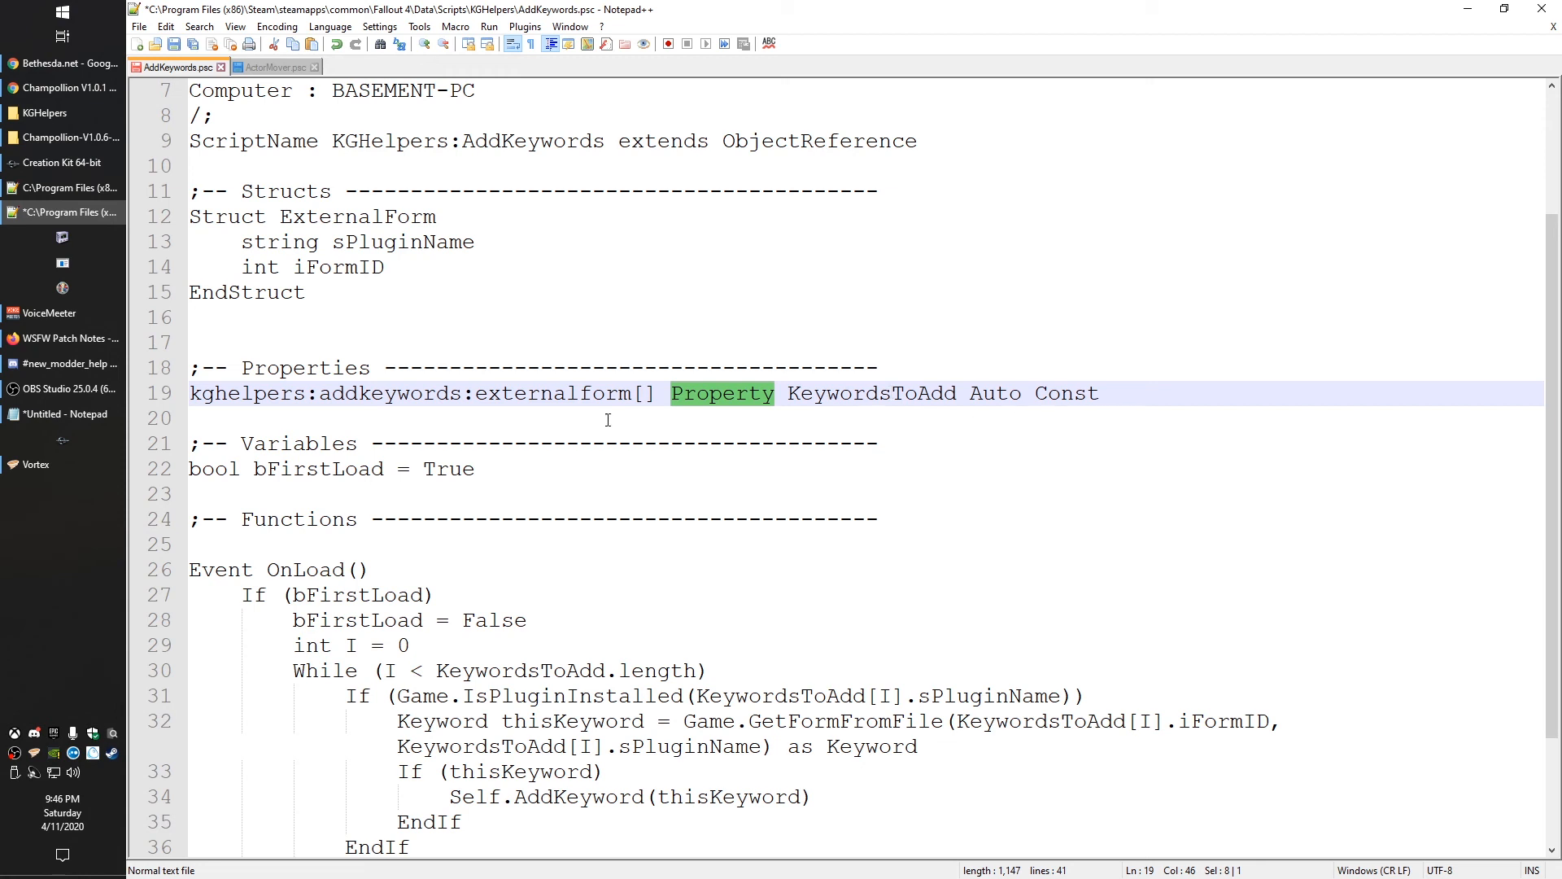
pyautogui.doubleClick(848, 393)
pyautogui.scroll(-1, 746, 555)
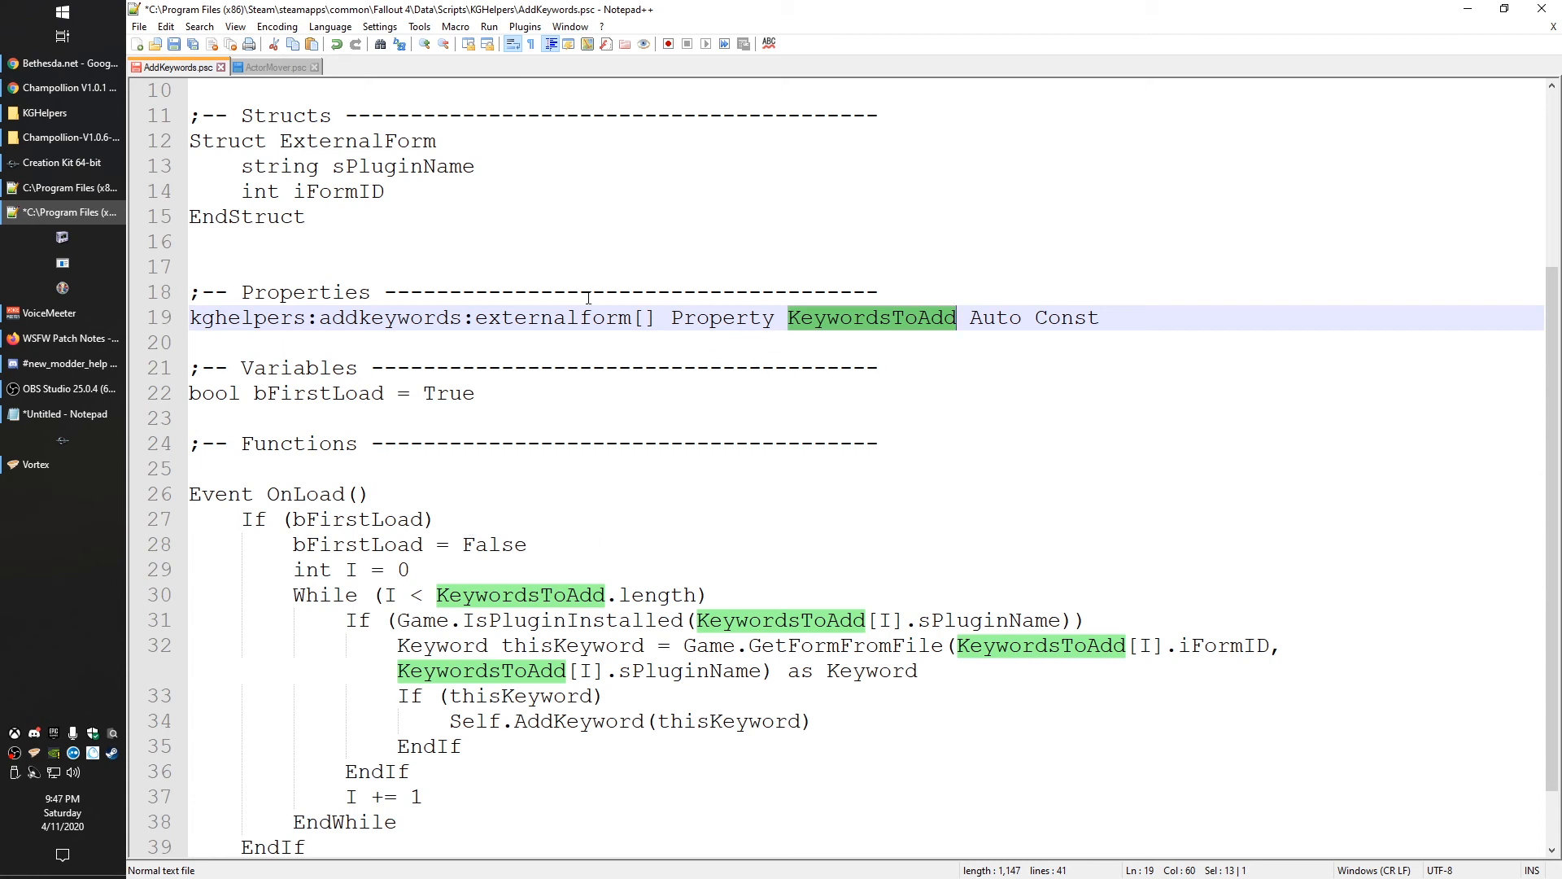
# - Open Gameplay > Papyrus Script Manager in the Creation Kit and move it to the upper right
pyautogui.click(61, 162)
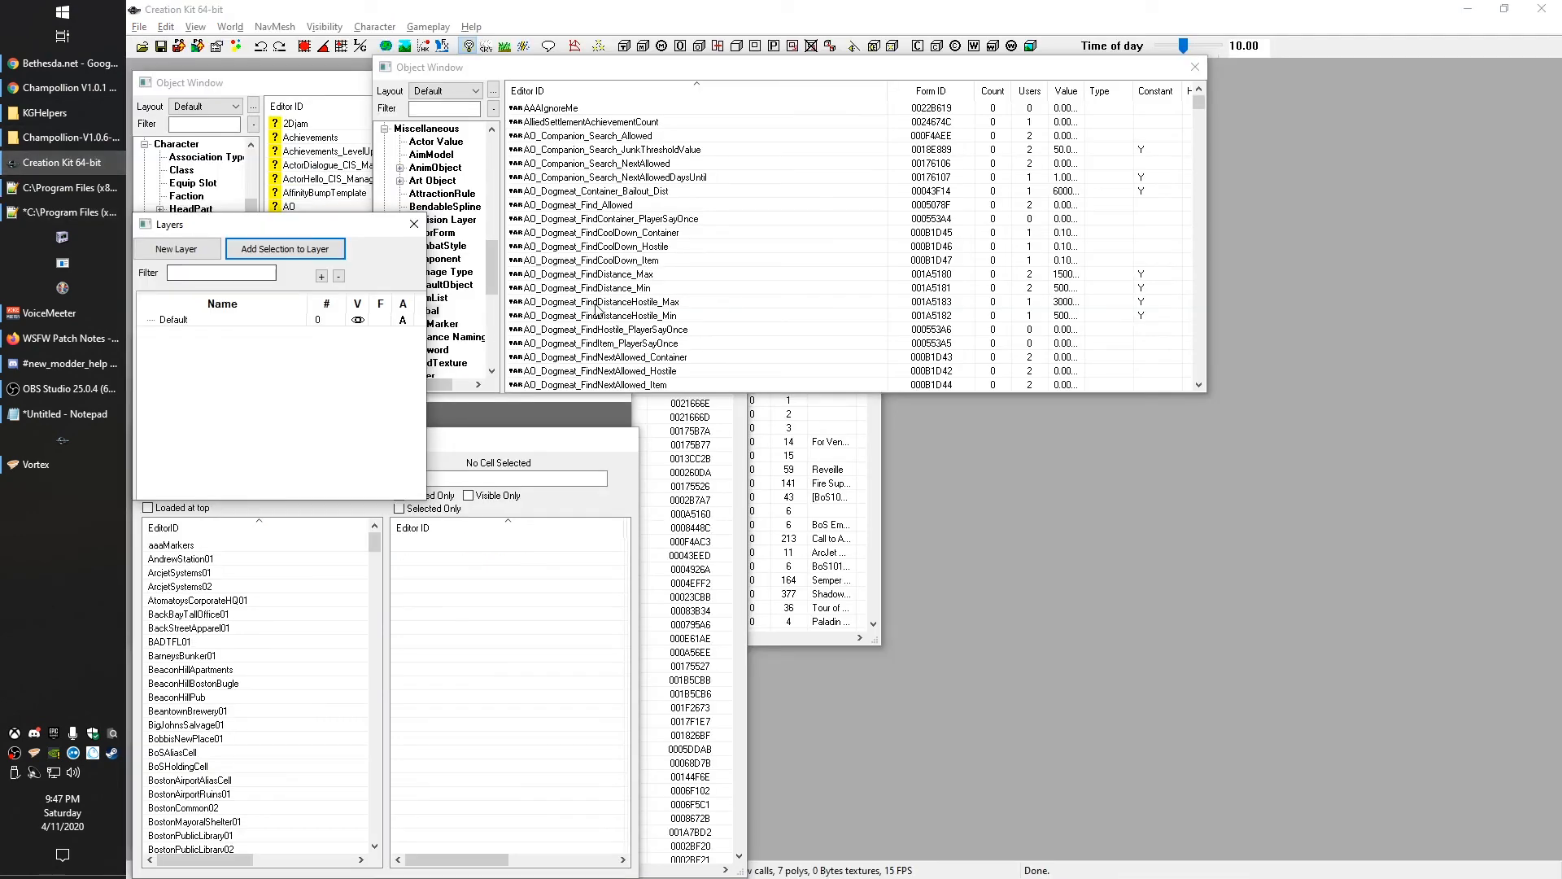
pyautogui.click(429, 26)
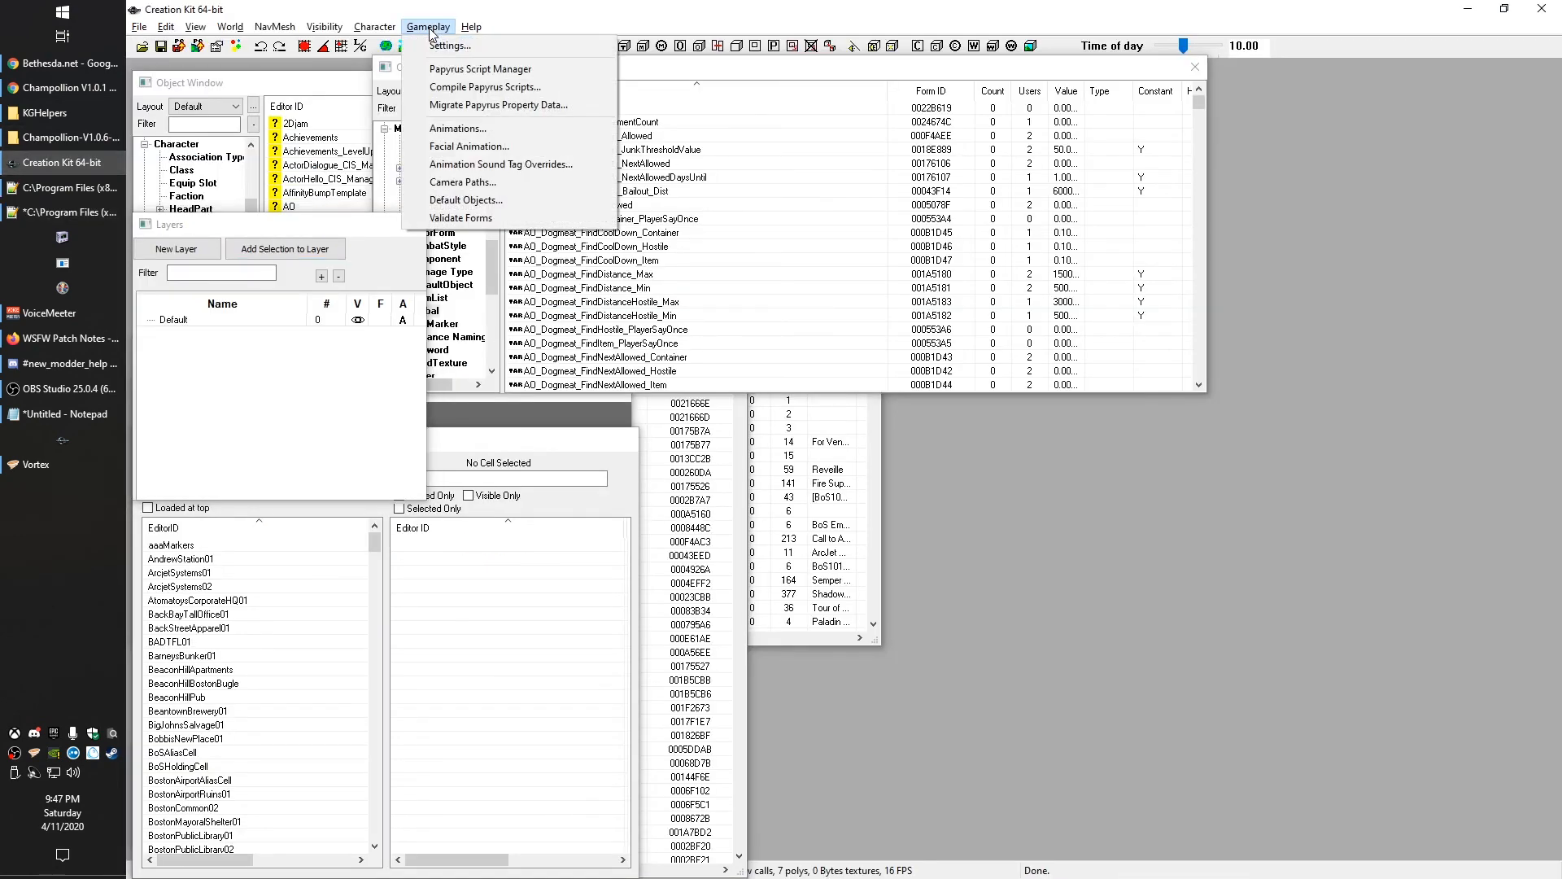
pyautogui.click(479, 69)
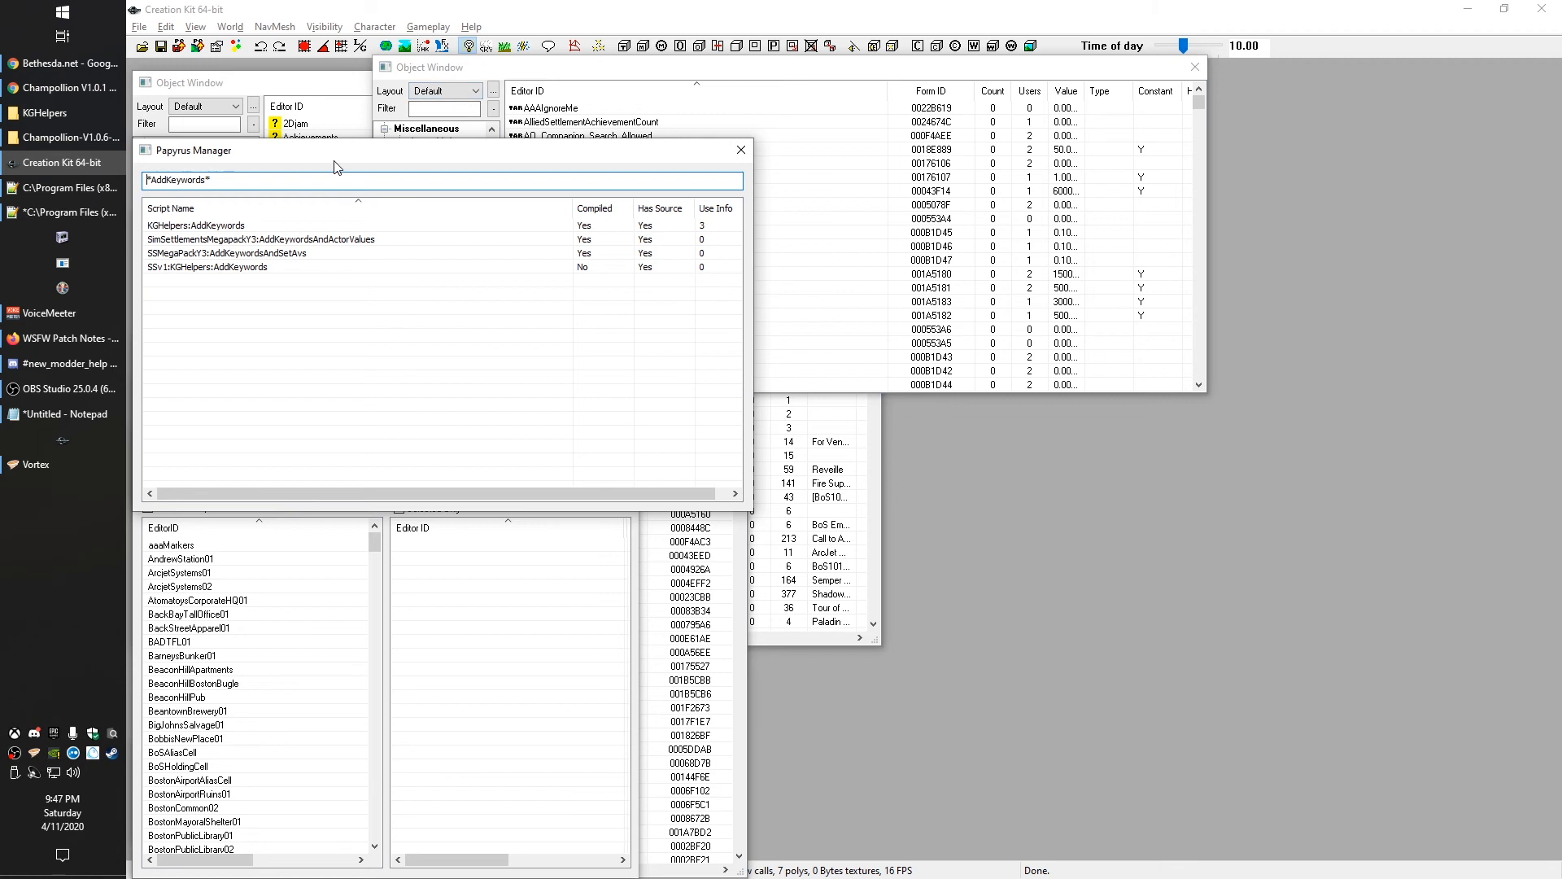
pyautogui.moveTo(335, 166); pyautogui.dragTo(886, 88)
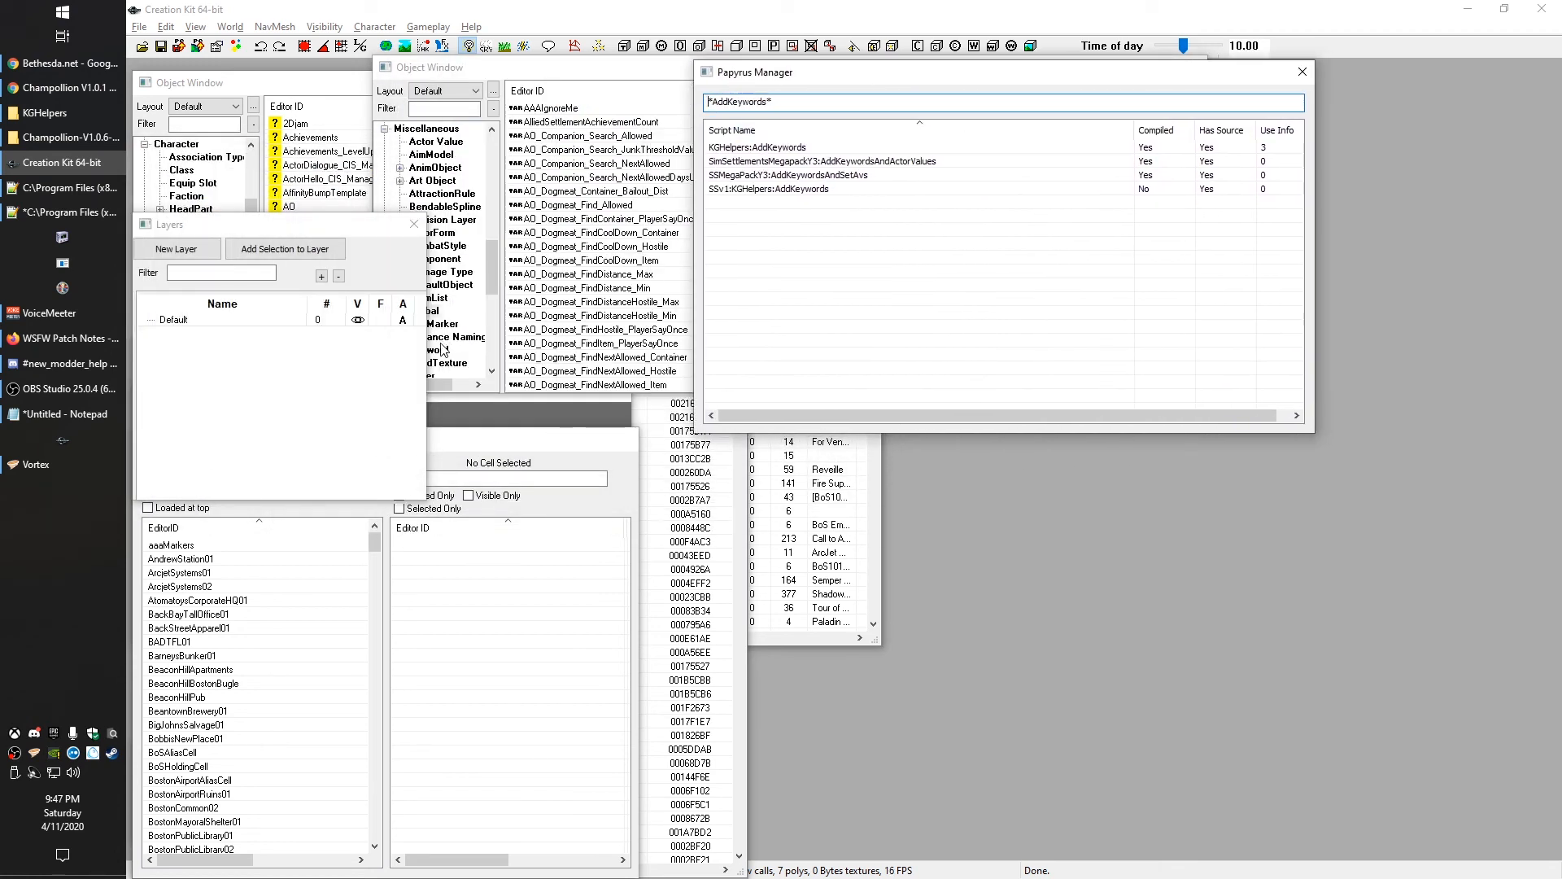
pyautogui.click(433, 34)
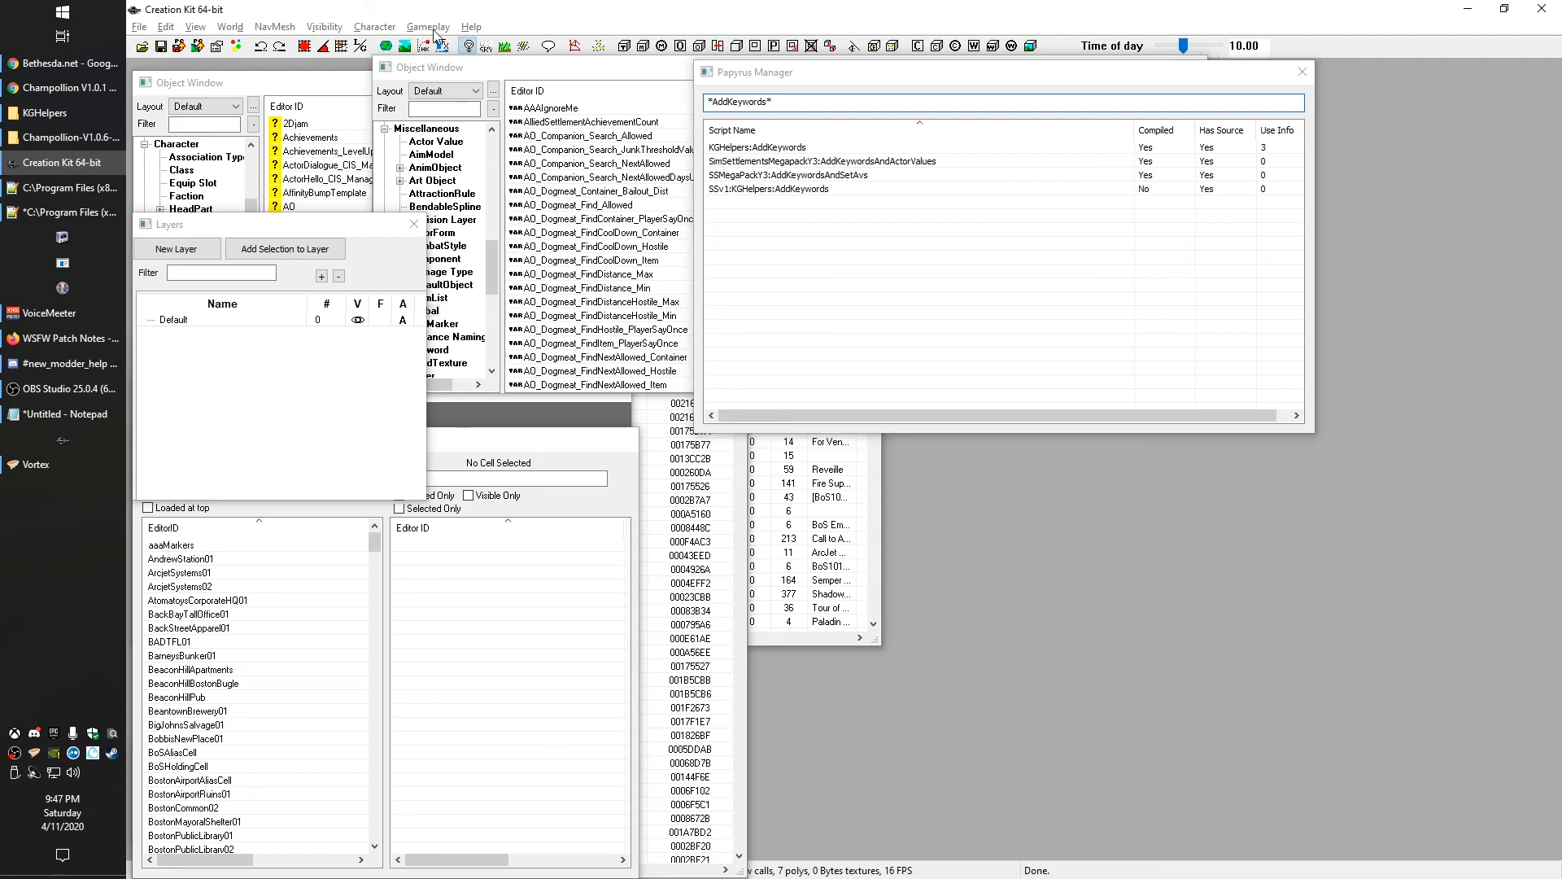
pyautogui.click(853, 76)
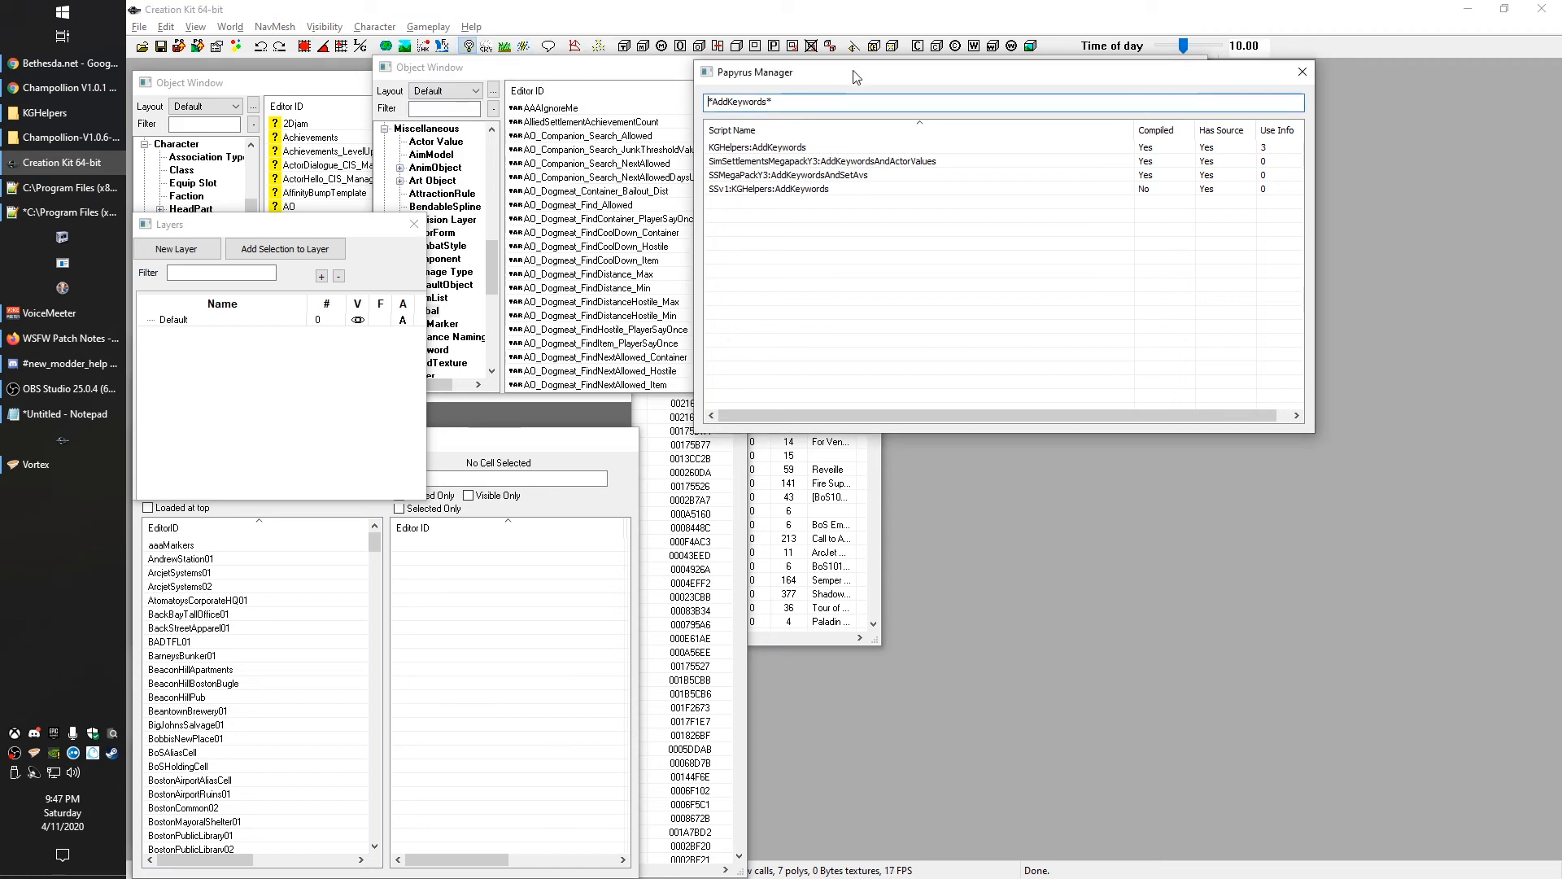
# - Check KGHelpers:AddKeywords via its context menu in Papyrus Manager and nudge the window
pyautogui.rightClick(771, 152)
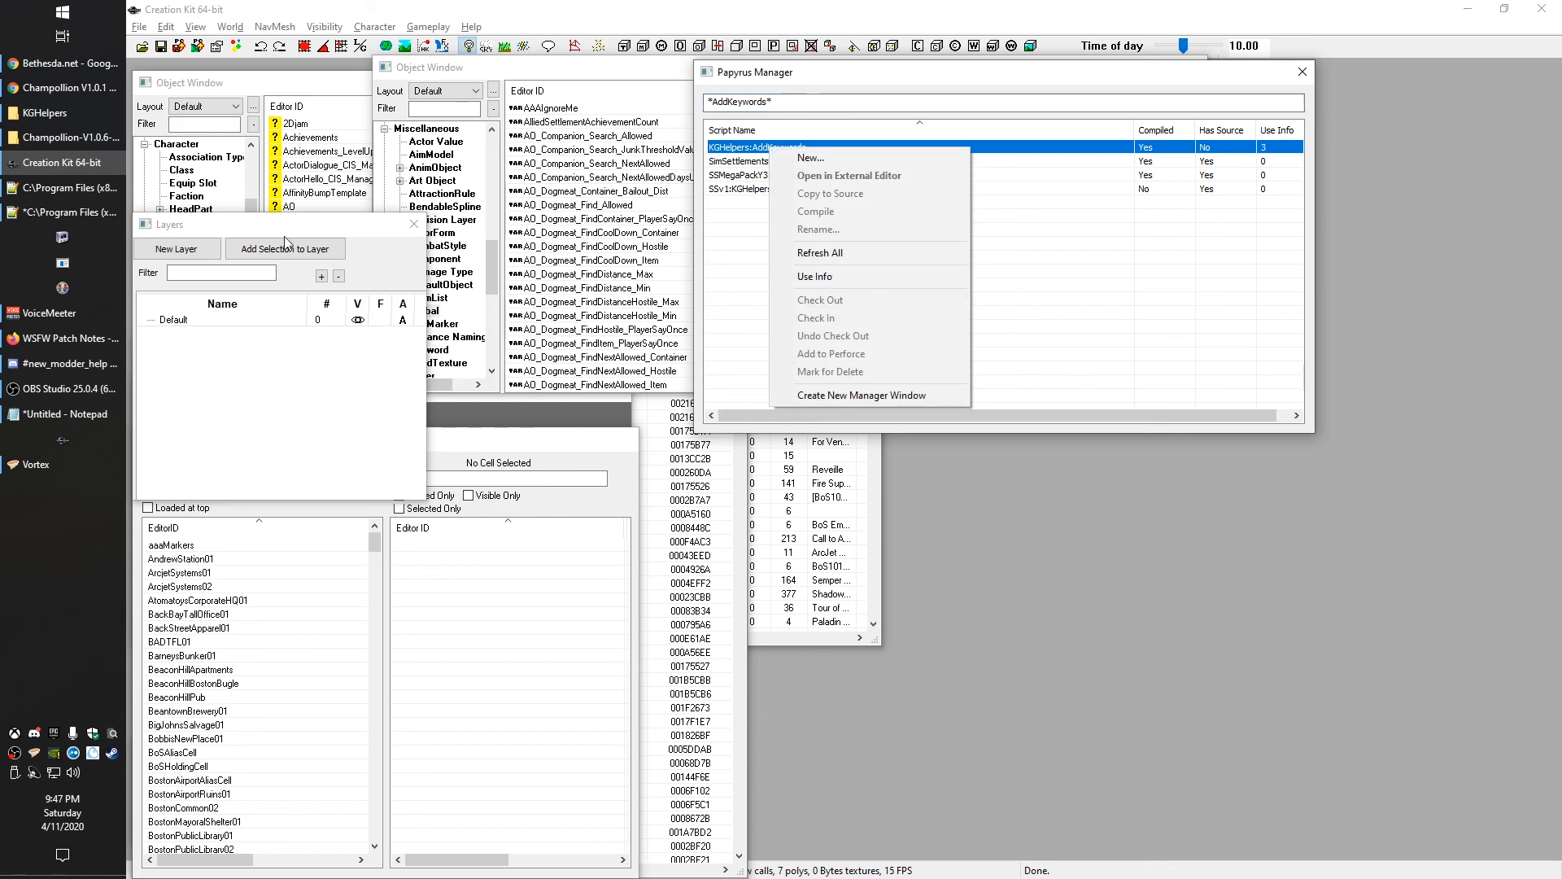
pyautogui.click(768, 75)
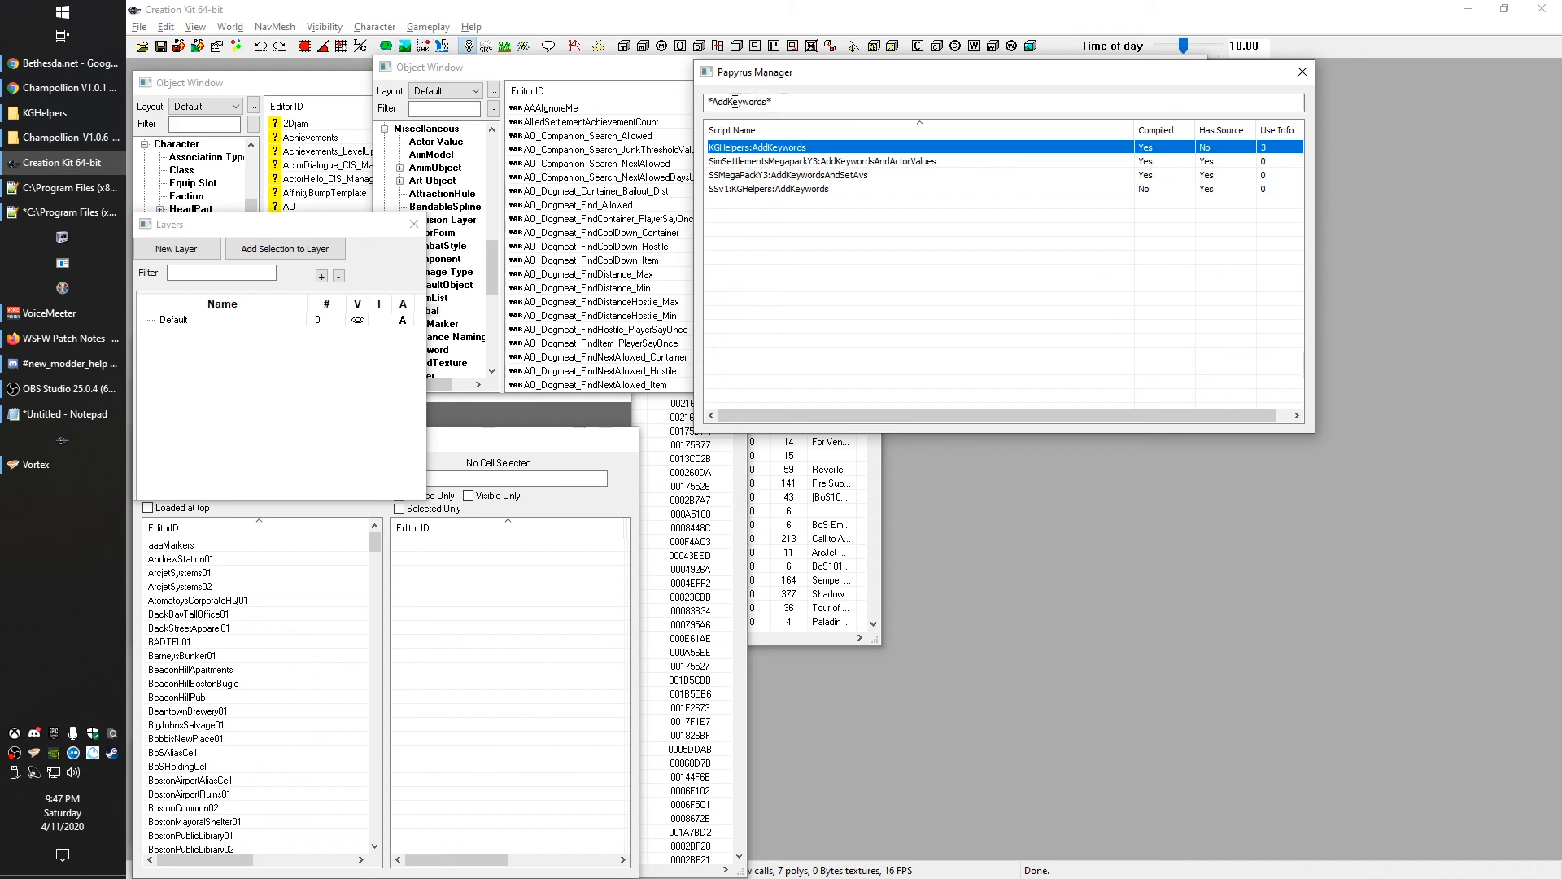
pyautogui.rightClick(768, 149)
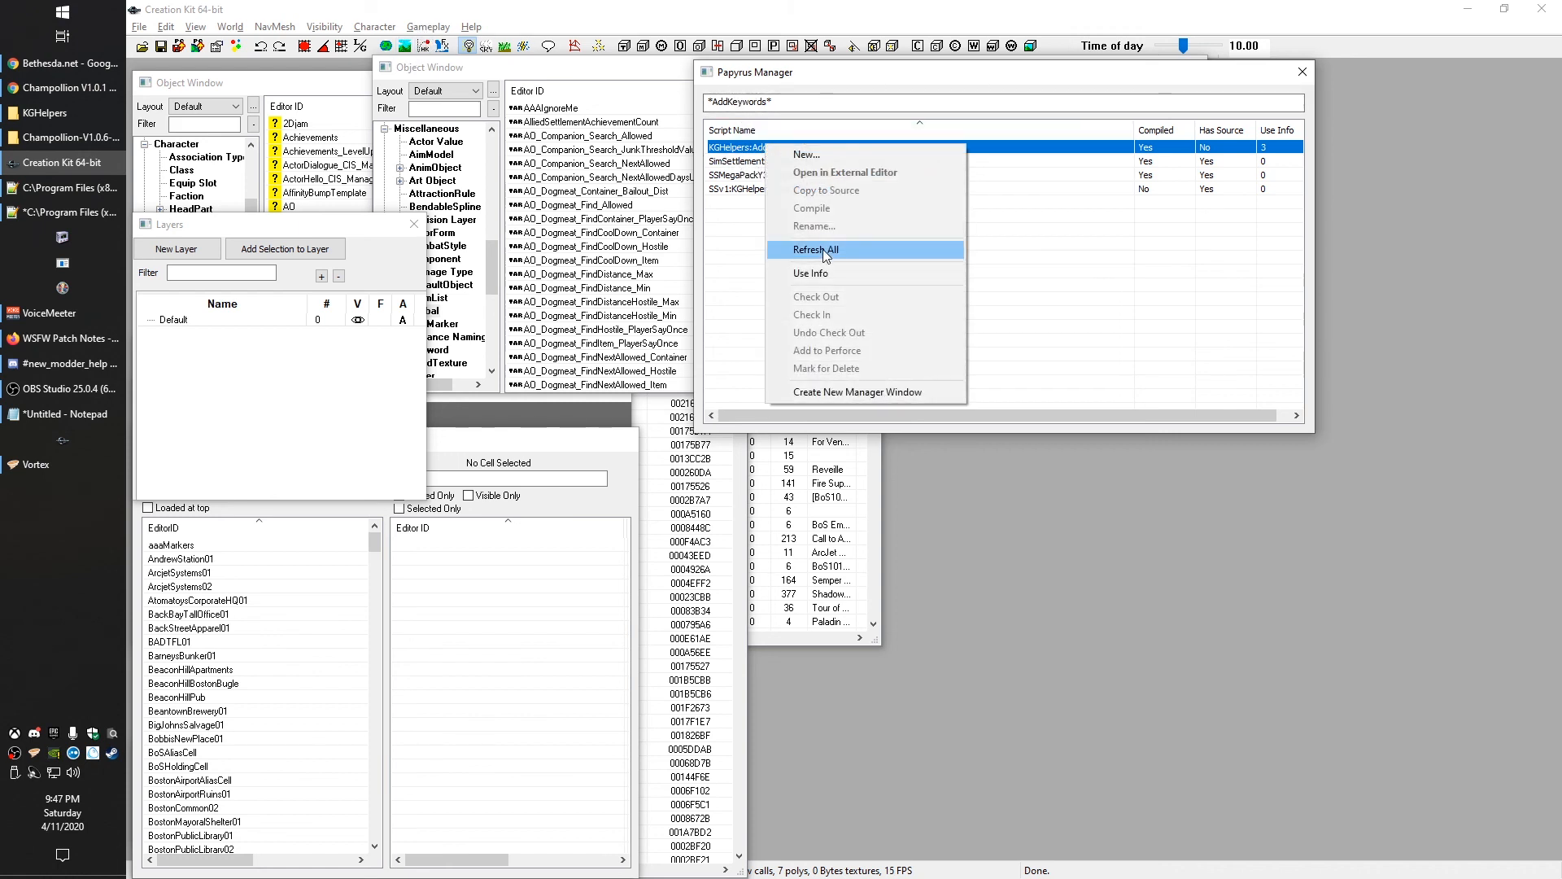
pyautogui.moveTo(747, 77)
pyautogui.mouseDown()
pyautogui.moveTo(719, 71)
pyautogui.moveTo(770, 75)
pyautogui.mouseUp()
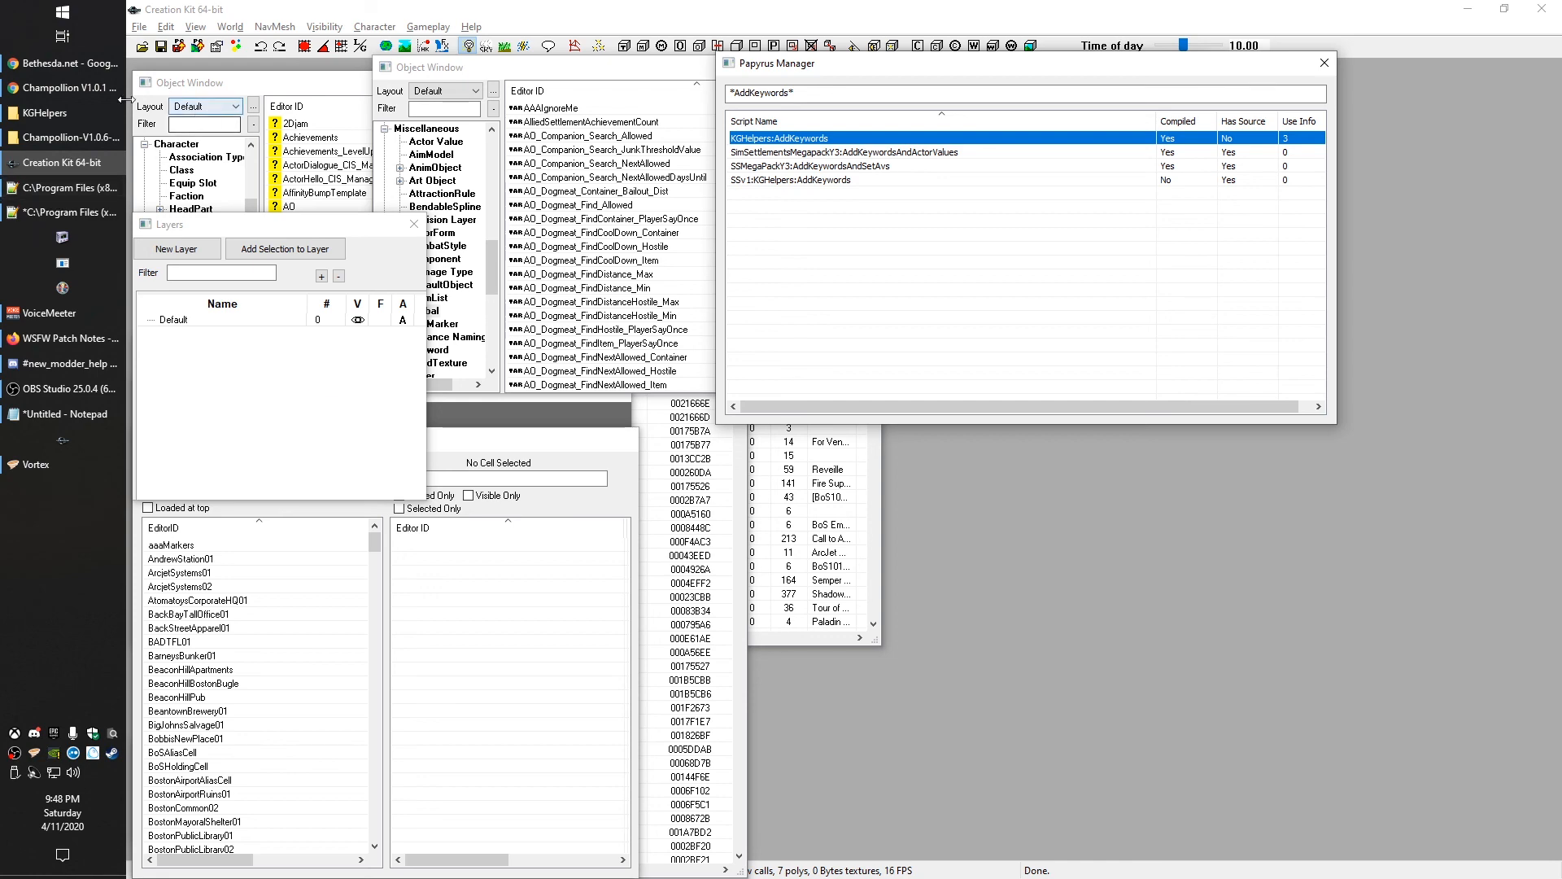
# - Switch to Chrome and bring up the Champollion PEX to Papyrus Decompiler Nexus Mods page
pyautogui.click(67, 88)
pyautogui.click(232, 14)
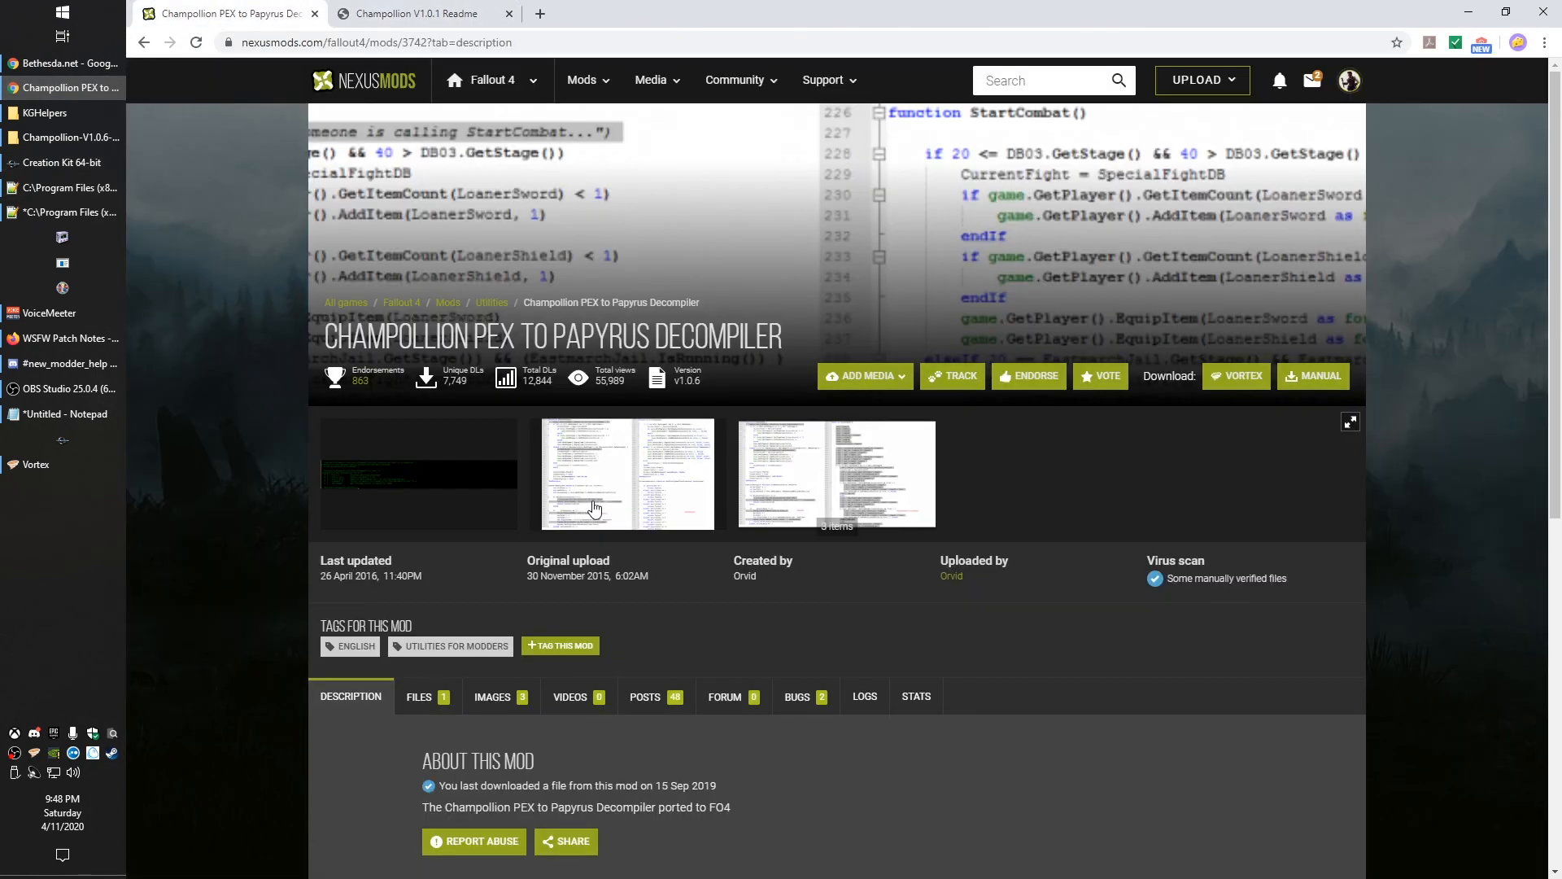